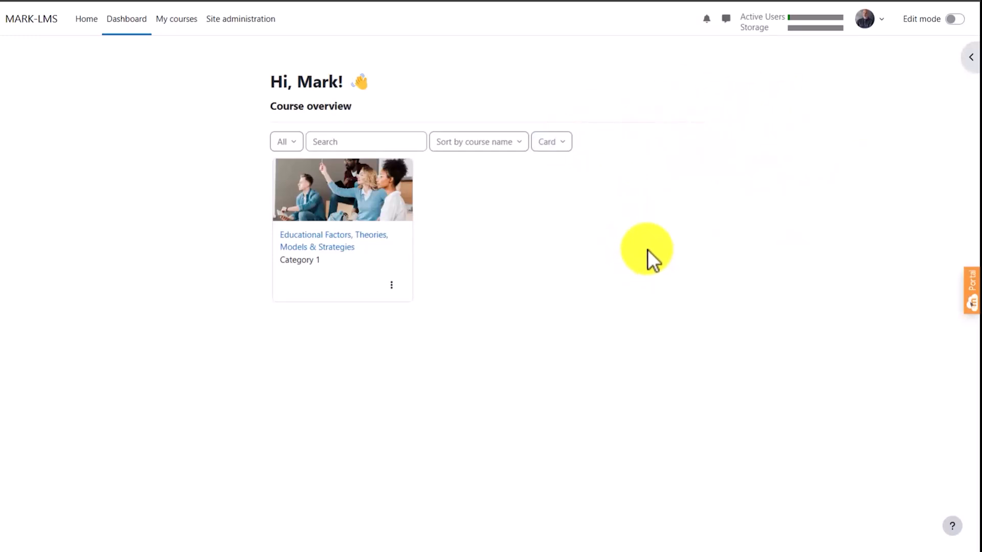
- Turn on editing for the dashboard and add a Calendar block to it
{"action": "left_click", "coordinate": [957, 19]}
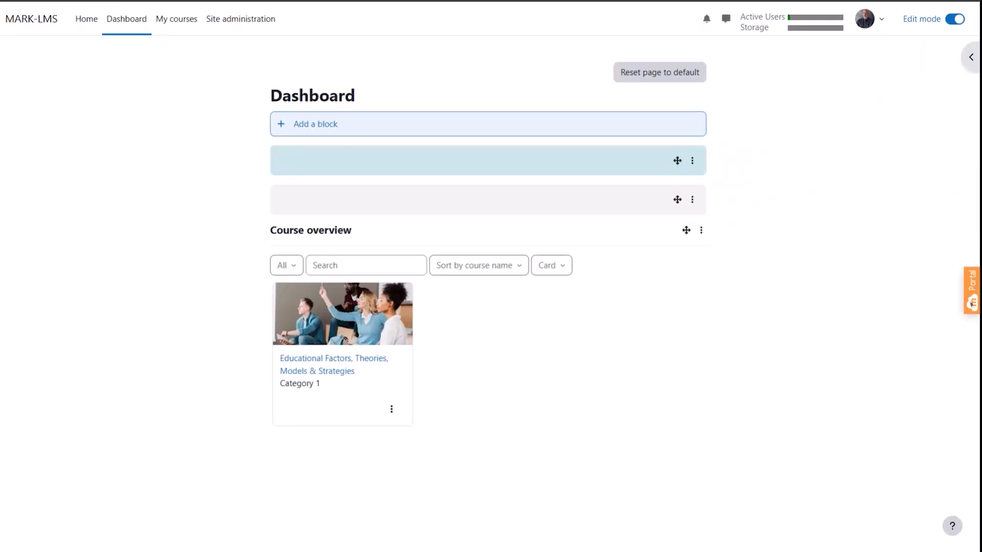
{"action": "left_click", "coordinate": [604, 127]}
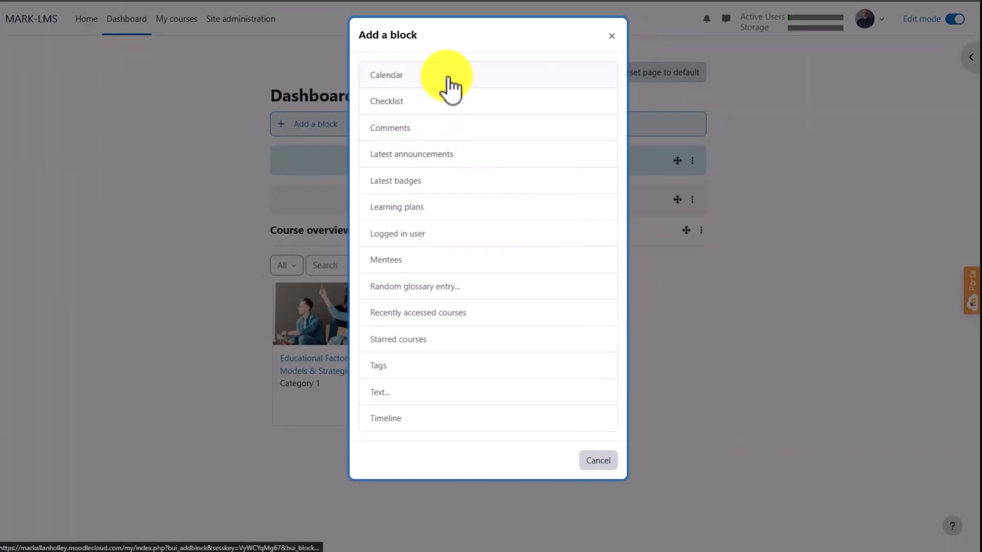
{"action": "left_click", "coordinate": [451, 81]}
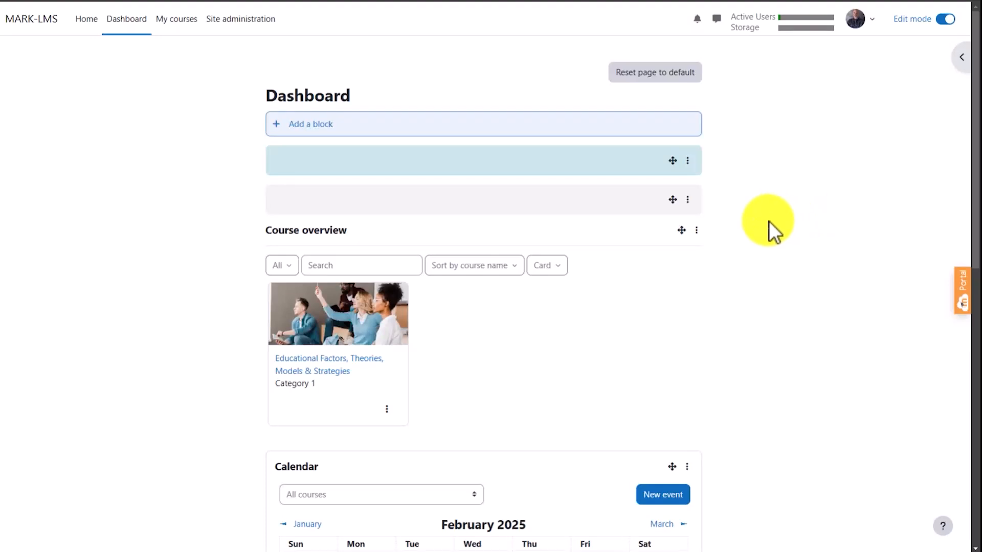
{"action": "scroll", "coordinate": [762, 230], "scroll_direction": "down", "scroll_amount": 6}
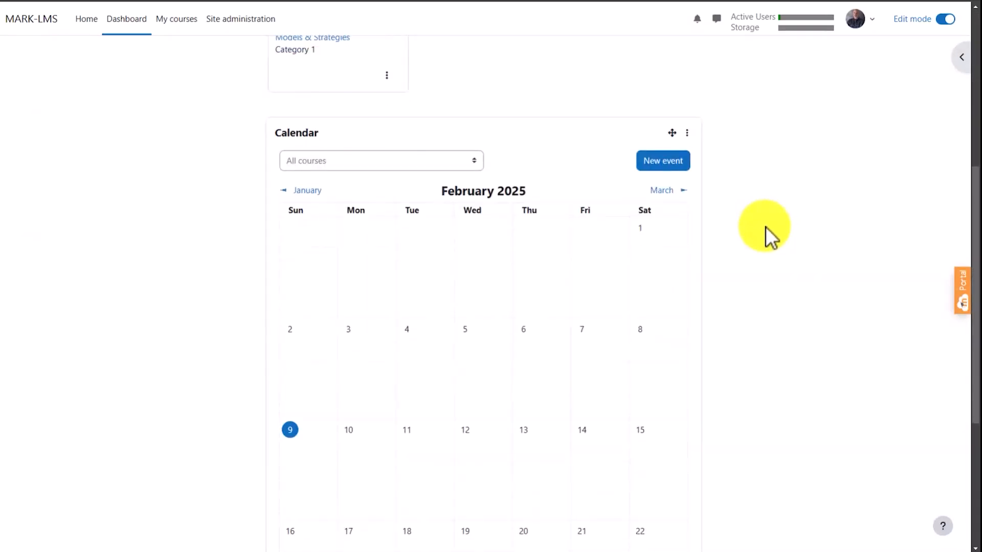
{"action": "scroll", "coordinate": [765, 226], "scroll_direction": "down", "scroll_amount": 2}
{"action": "scroll", "coordinate": [765, 235], "scroll_direction": "up", "scroll_amount": 5}
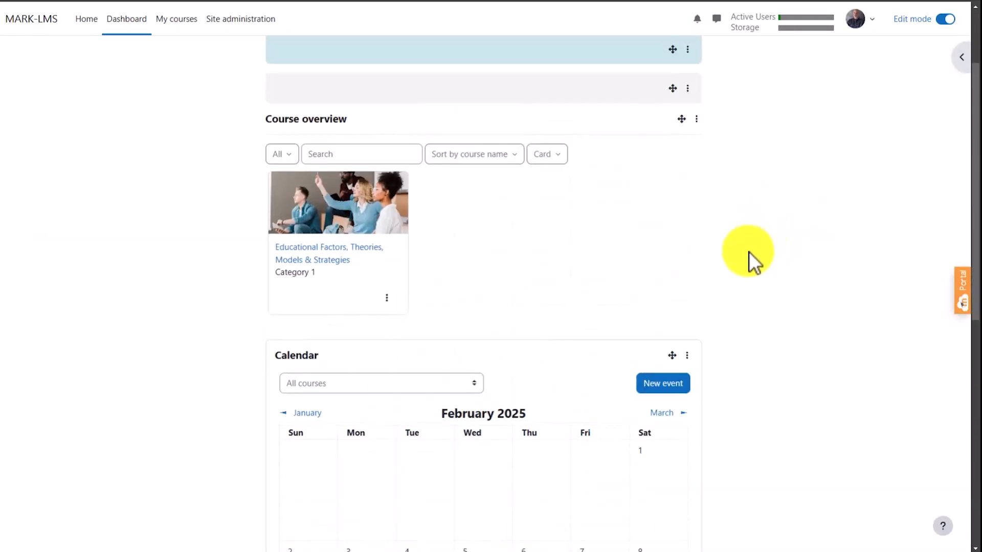
- Hide the Calendar block on the dashboard and turn editing off
{"action": "left_click", "coordinate": [687, 357]}
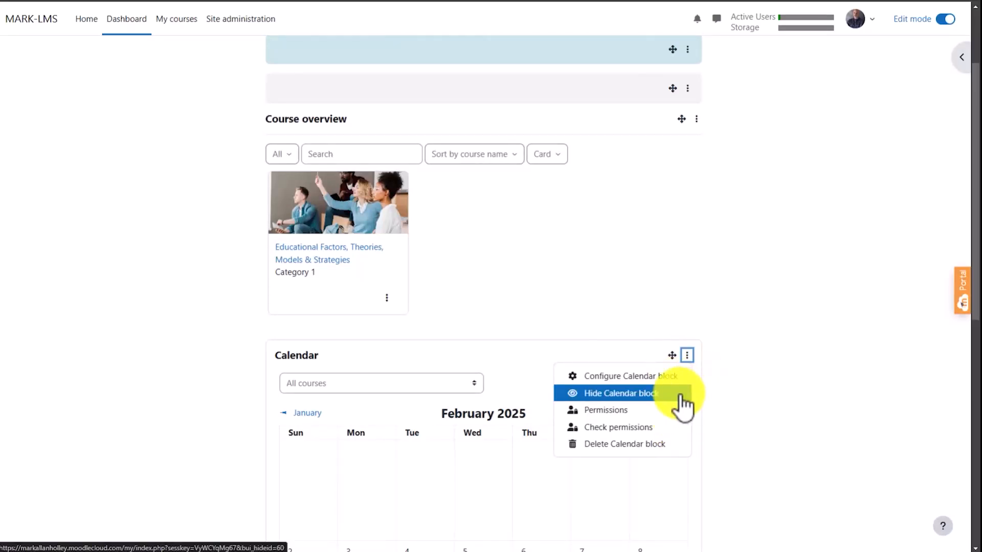
{"action": "left_click", "coordinate": [694, 364]}
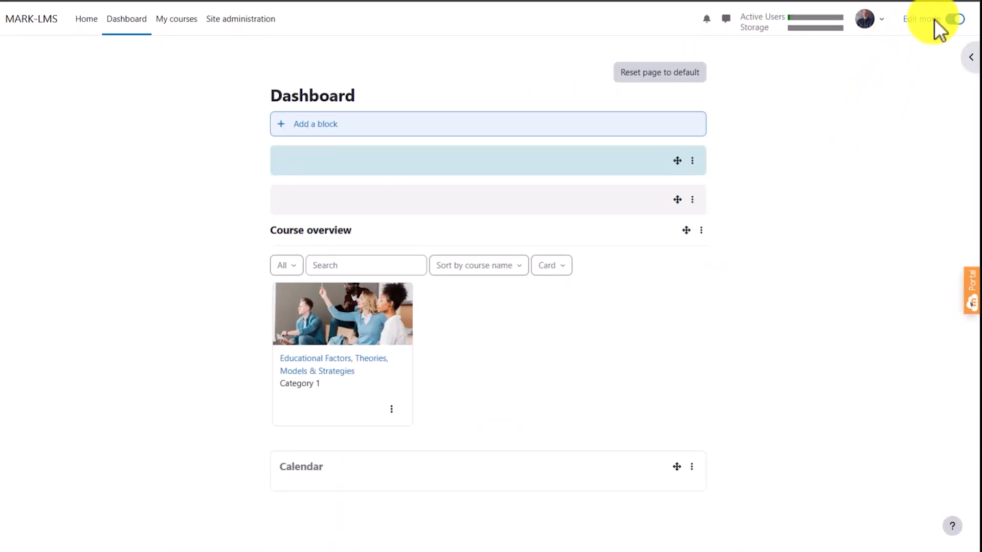
{"action": "left_click", "coordinate": [955, 21]}
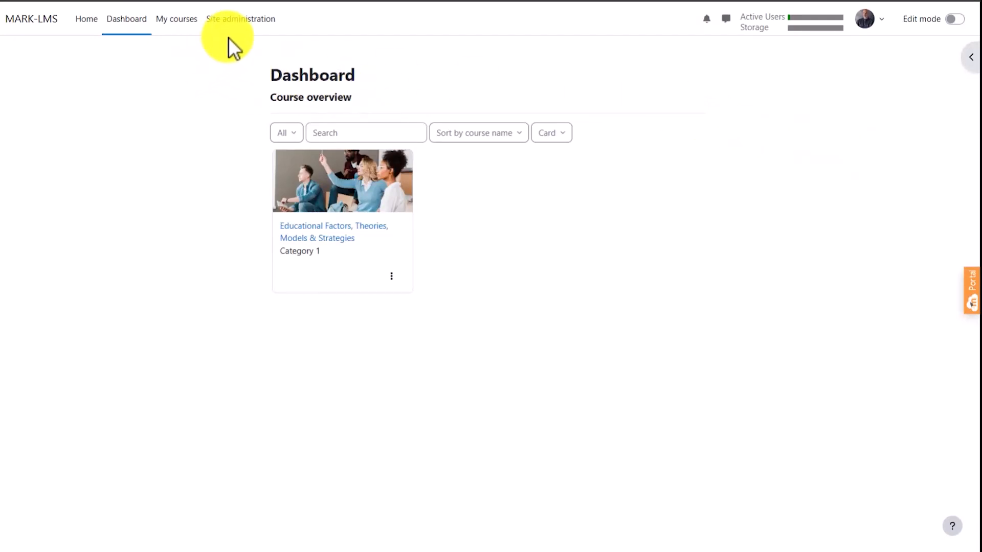
- Open the Manage authentication page in the site's plugin administration and review the available authentication plugins
{"action": "left_click", "coordinate": [246, 19]}
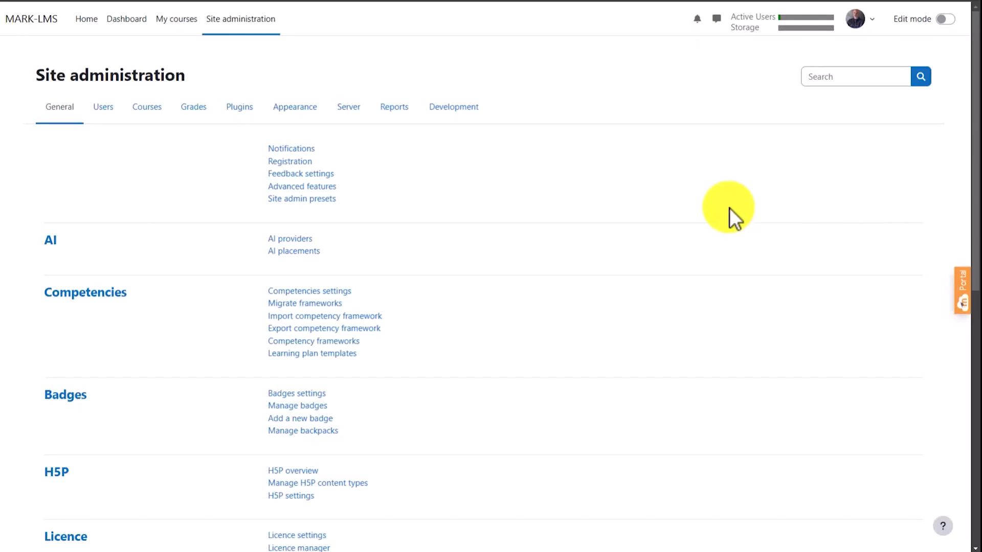
{"action": "left_click", "coordinate": [245, 109]}
{"action": "scroll", "coordinate": [225, 258], "scroll_direction": "down", "scroll_amount": 3}
{"action": "scroll", "coordinate": [221, 257], "scroll_direction": "down", "scroll_amount": 15}
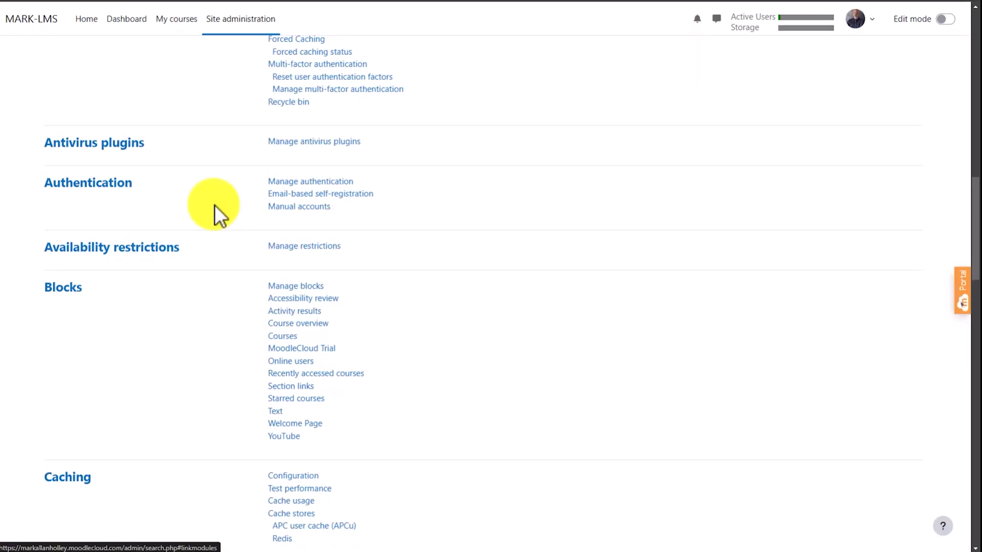
{"action": "left_click", "coordinate": [318, 181]}
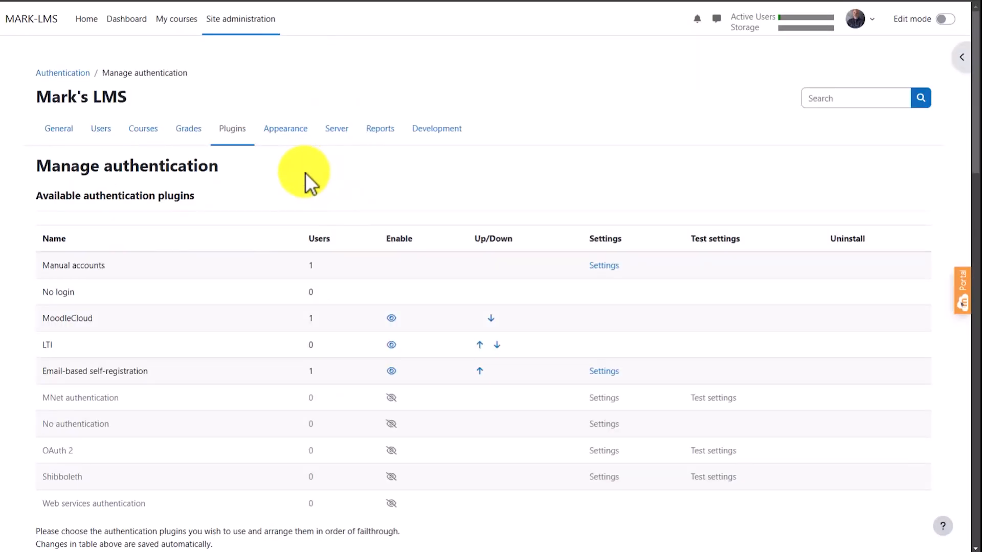
{"action": "scroll", "coordinate": [305, 174], "scroll_direction": "down", "scroll_amount": 2}
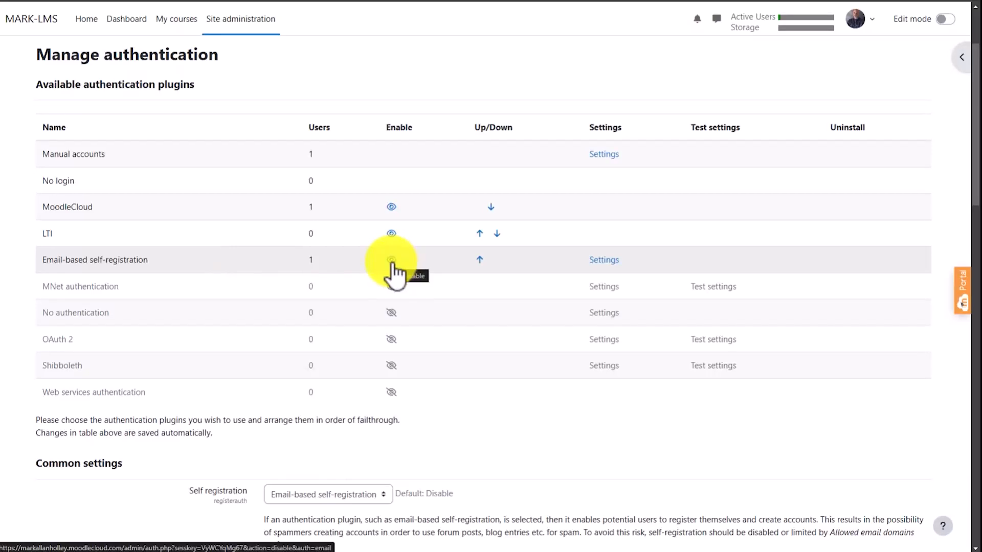
{"action": "scroll", "coordinate": [438, 219], "scroll_direction": "up", "scroll_amount": 3}
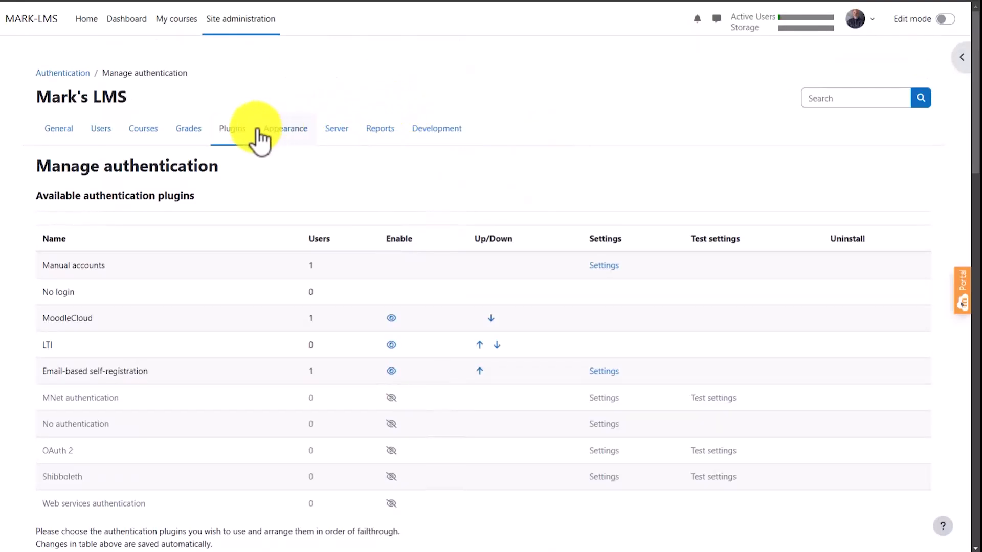
- Examine the available players and common settings under Manage media players, and return to the general site administration page
{"action": "left_click", "coordinate": [233, 136]}
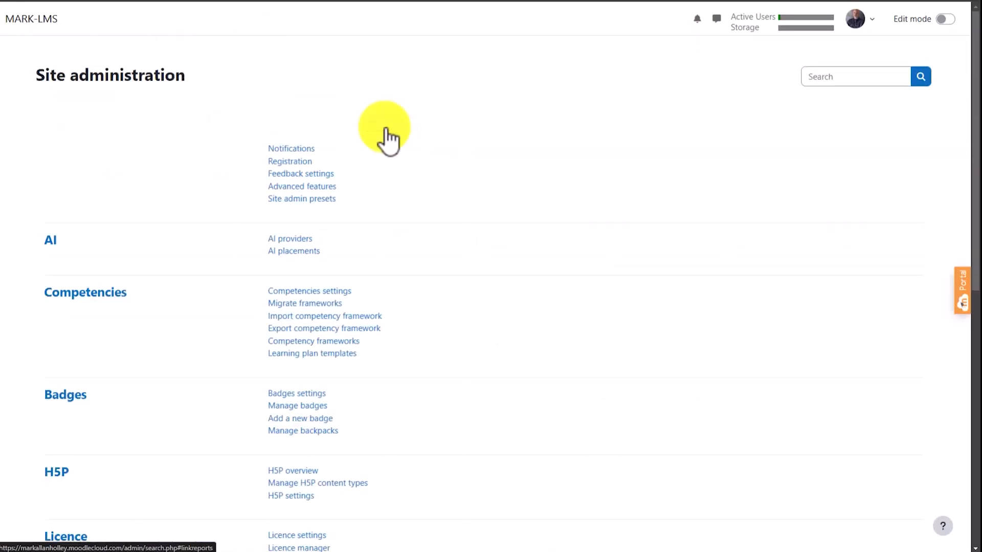
{"action": "scroll", "coordinate": [465, 204], "scroll_direction": "down", "scroll_amount": 5}
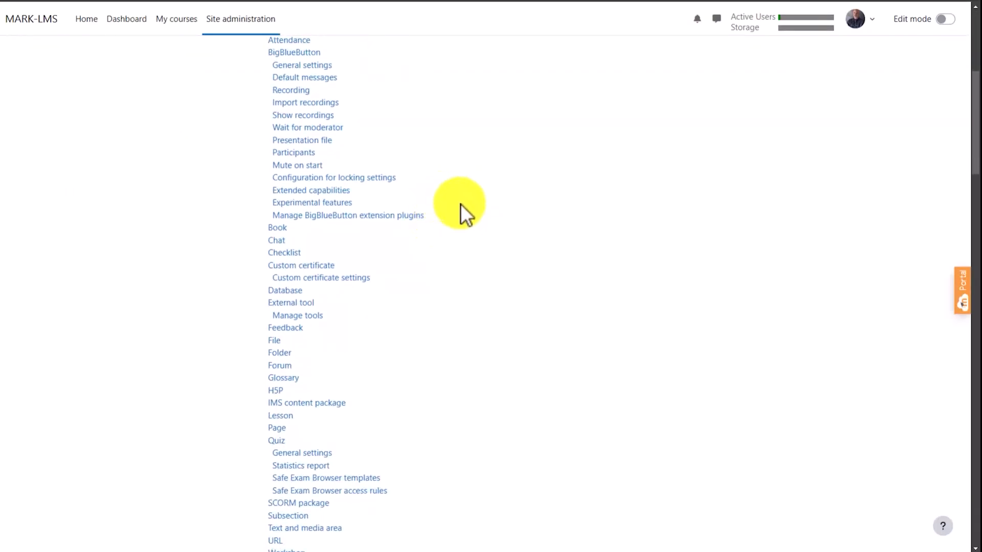
{"action": "scroll", "coordinate": [504, 217], "scroll_direction": "down", "scroll_amount": 15}
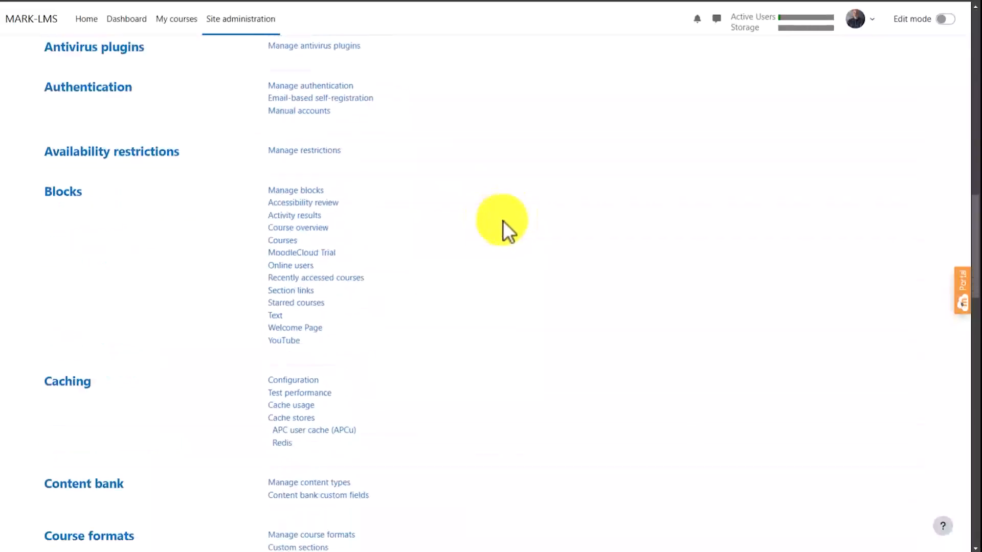
{"action": "scroll", "coordinate": [512, 225], "scroll_direction": "down", "scroll_amount": 12}
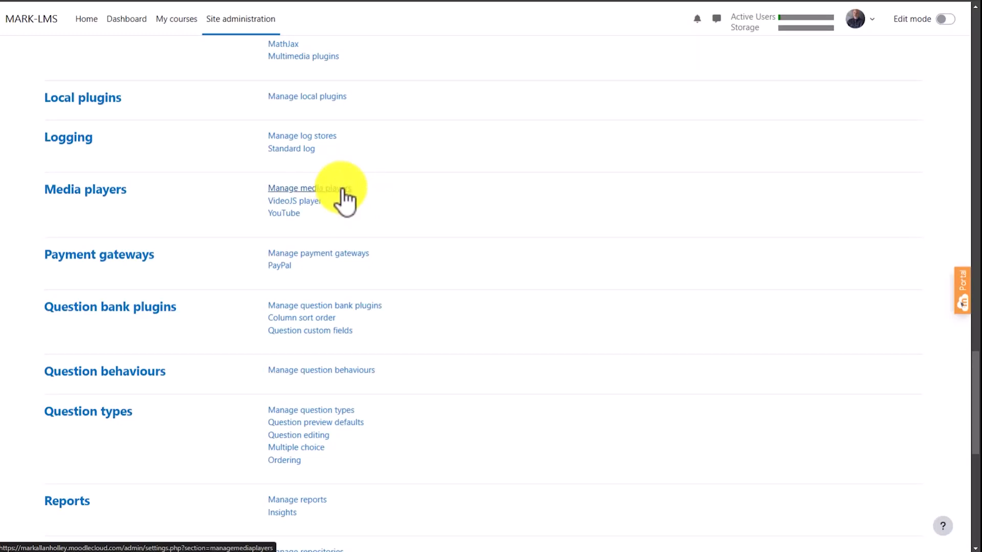
{"action": "left_click", "coordinate": [353, 199]}
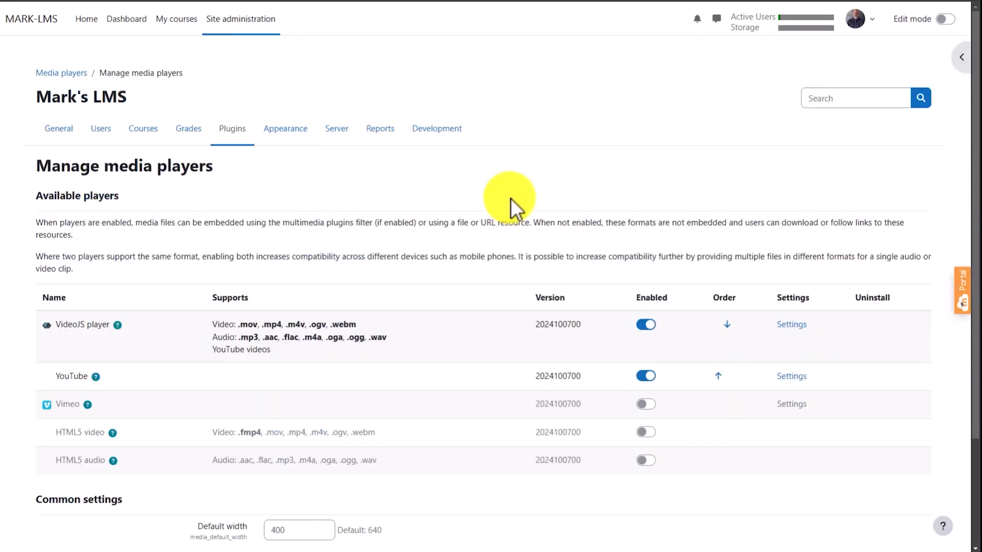
{"action": "scroll", "coordinate": [498, 189], "scroll_direction": "down", "scroll_amount": 1}
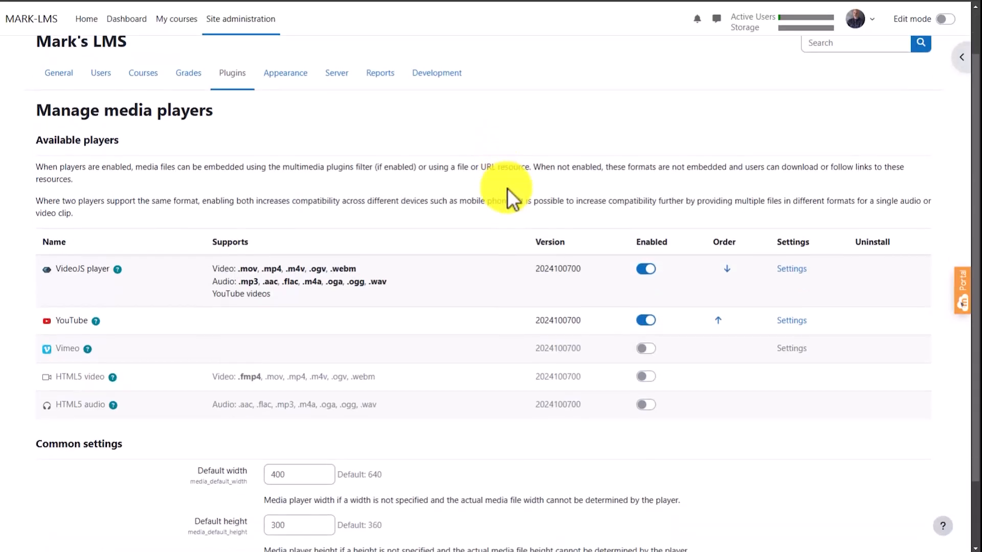
{"action": "scroll", "coordinate": [491, 197], "scroll_direction": "down", "scroll_amount": 2}
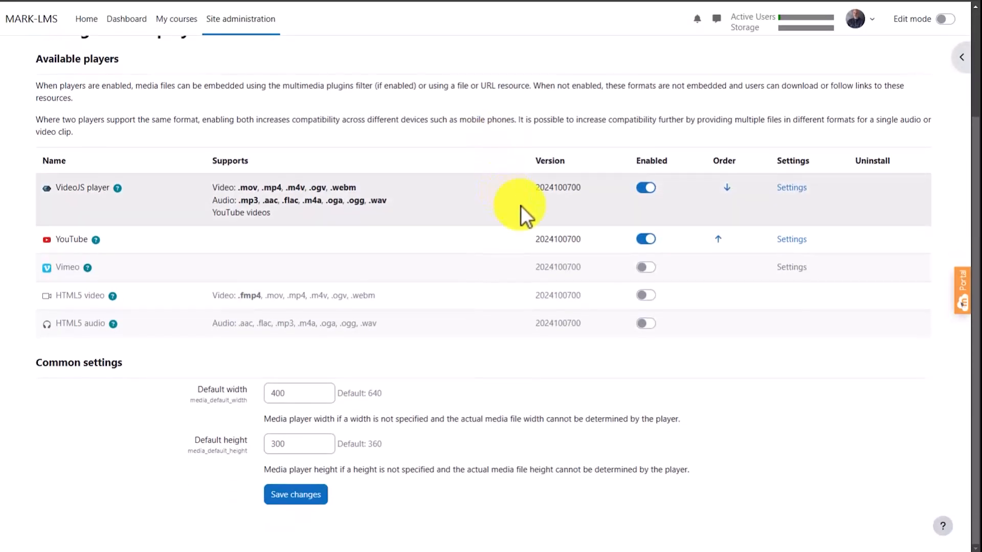
{"action": "scroll", "coordinate": [519, 220], "scroll_direction": "up", "scroll_amount": 3}
{"action": "scroll", "coordinate": [532, 209], "scroll_direction": "down", "scroll_amount": 3}
{"action": "scroll", "coordinate": [539, 215], "scroll_direction": "up", "scroll_amount": 3}
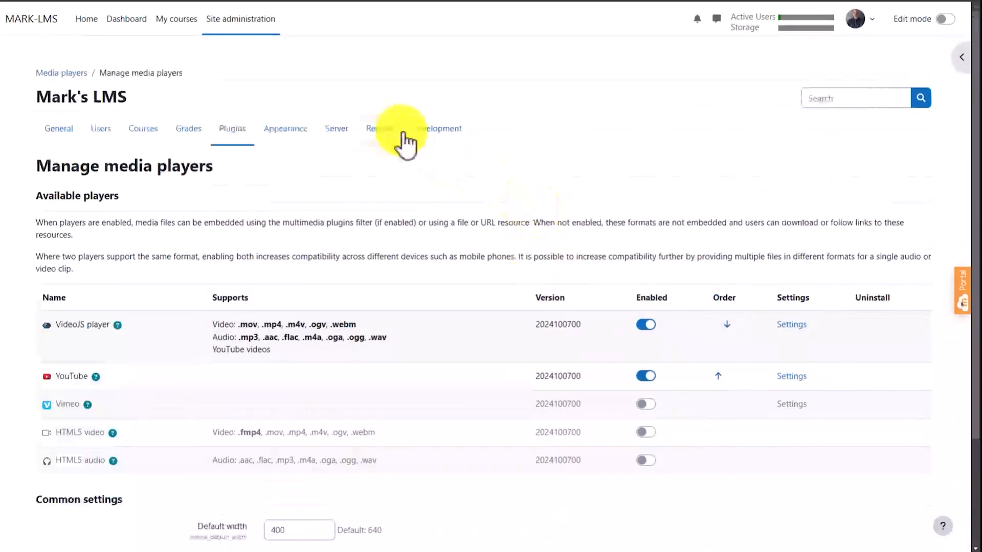
{"action": "left_click", "coordinate": [60, 132]}
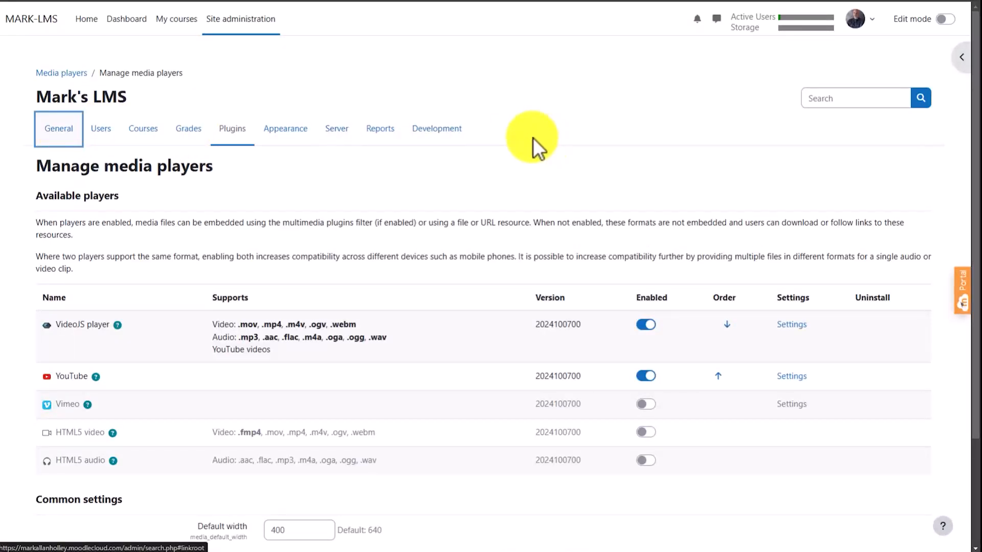
{"action": "scroll", "coordinate": [493, 164], "scroll_direction": "up", "scroll_amount": 2}
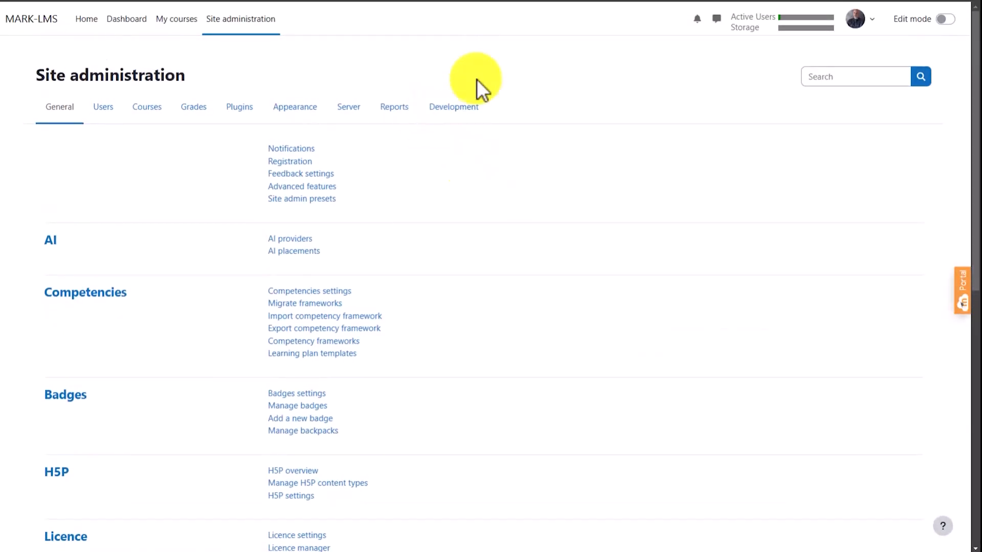
- Open the Educational Factors, Theories, Models & Strategies course from the dashboard and turn on editing
{"action": "left_click", "coordinate": [128, 20]}
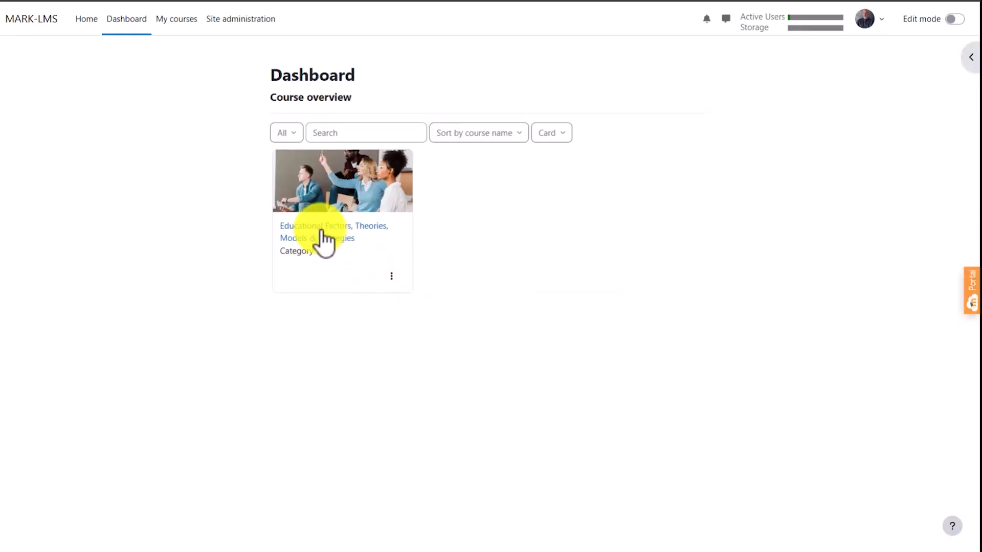
{"action": "triple_click", "coordinate": [339, 232]}
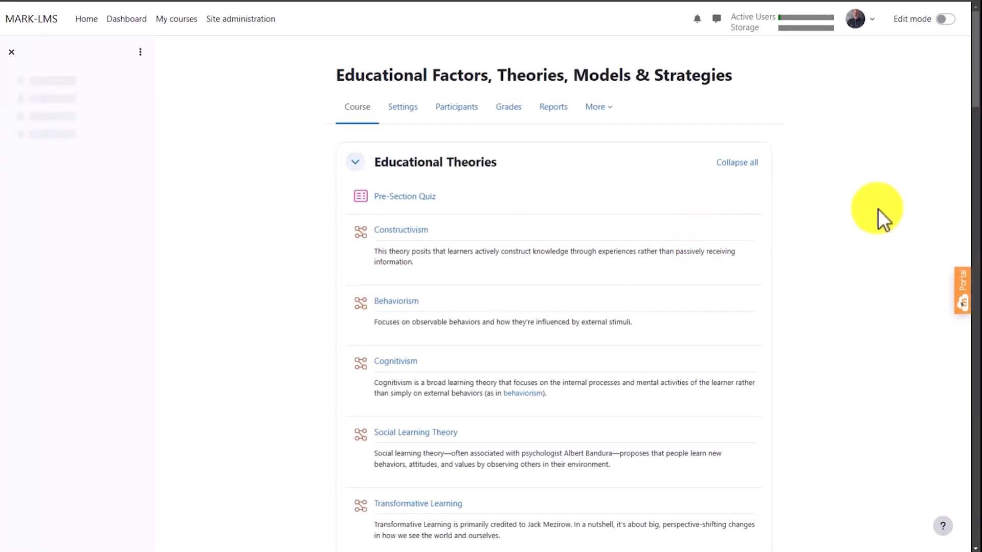
{"action": "left_click", "coordinate": [947, 19]}
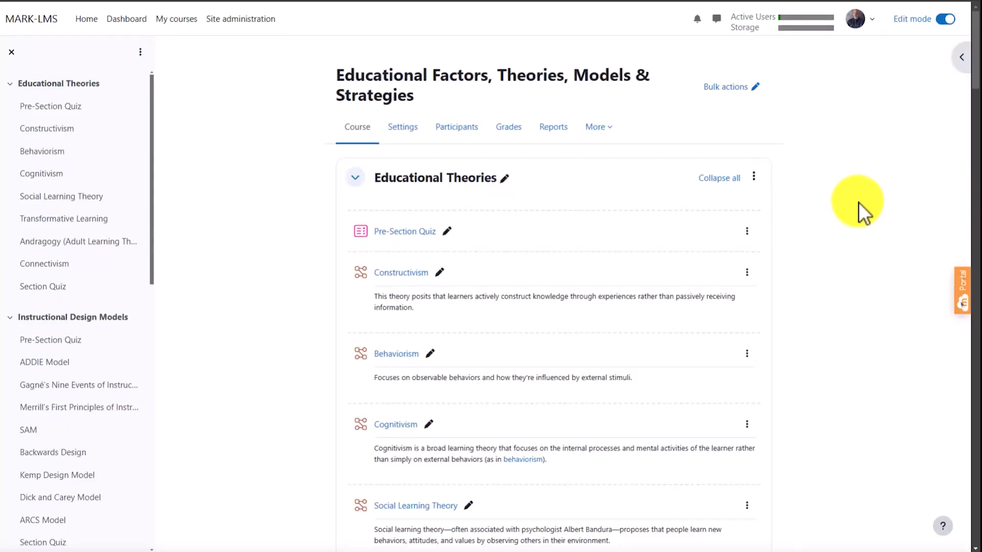
- Add a new section at the end of the course, after the Forum section
{"action": "scroll", "coordinate": [858, 202], "scroll_direction": "down", "scroll_amount": 8}
{"action": "scroll", "coordinate": [860, 226], "scroll_direction": "down", "scroll_amount": 12}
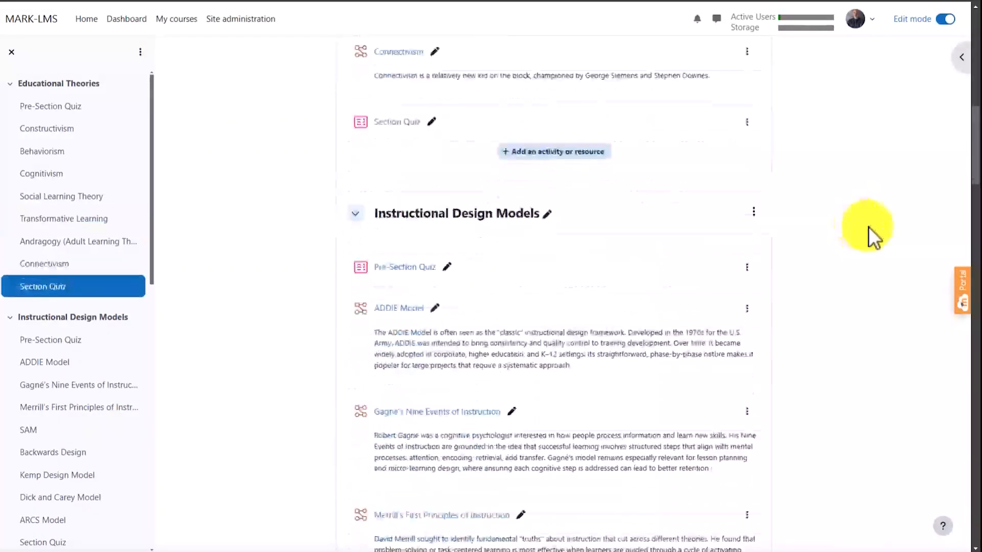
{"action": "scroll", "coordinate": [864, 236], "scroll_direction": "down", "scroll_amount": 18}
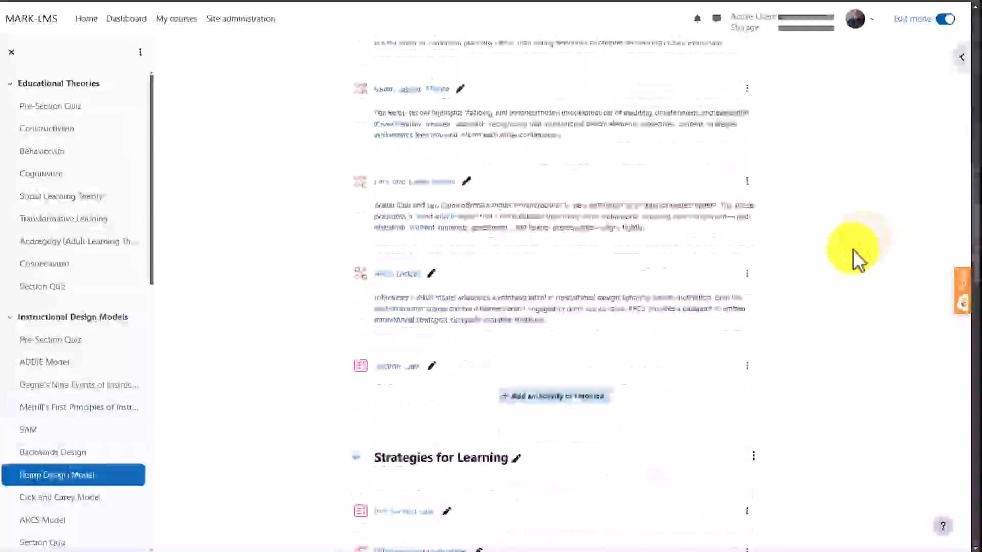
{"action": "scroll", "coordinate": [844, 284], "scroll_direction": "down", "scroll_amount": 15}
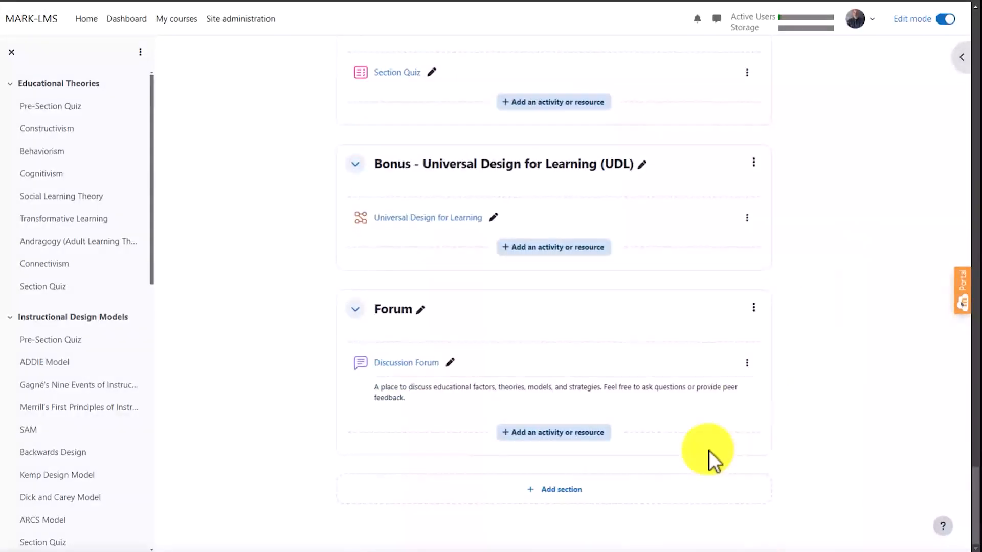
{"action": "left_click", "coordinate": [546, 498]}
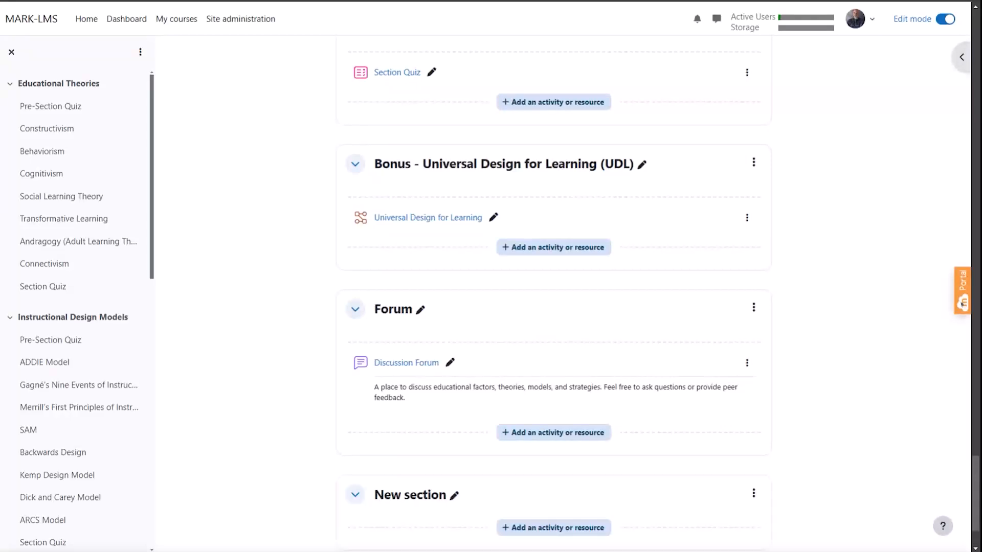
- Start adding a Lesson activity to the new section at the end of the course, choosing it from all available activities
{"action": "scroll", "coordinate": [819, 440], "scroll_direction": "down", "scroll_amount": 2}
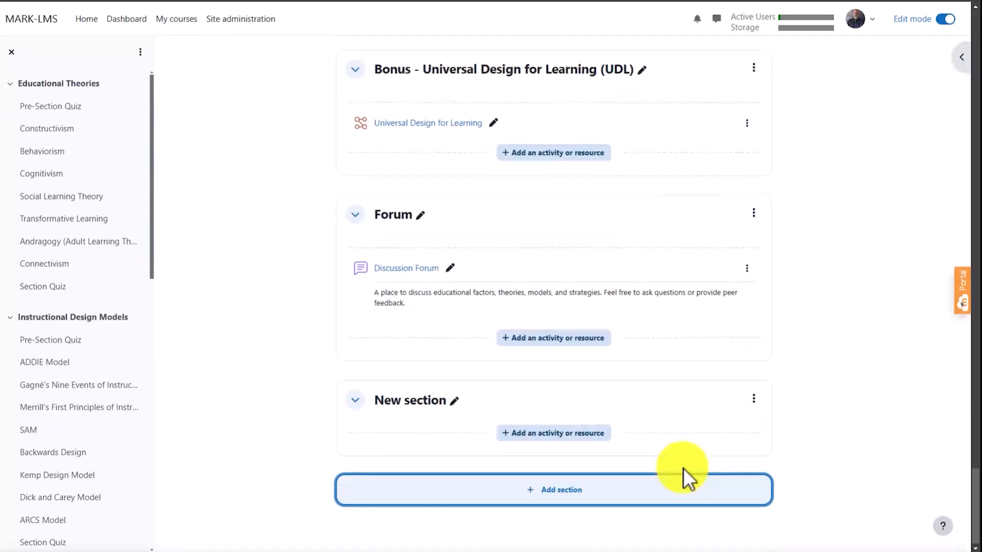
{"action": "left_click", "coordinate": [575, 440]}
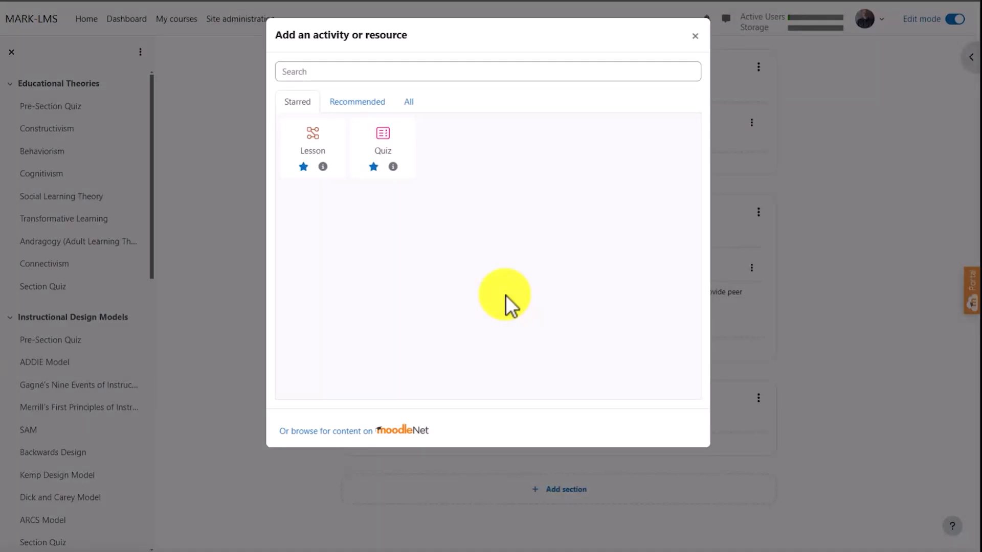
{"action": "left_click", "coordinate": [413, 103]}
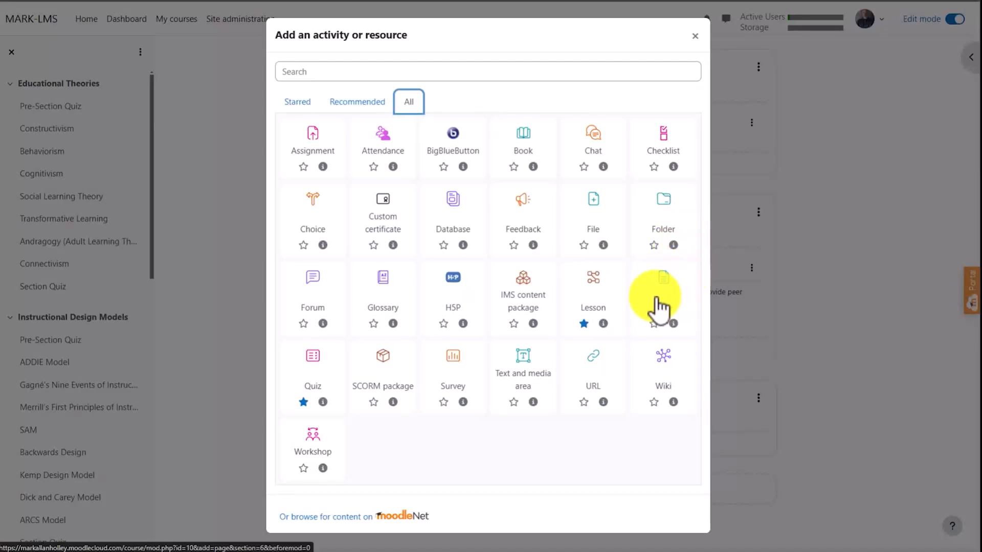
{"action": "left_click", "coordinate": [594, 285]}
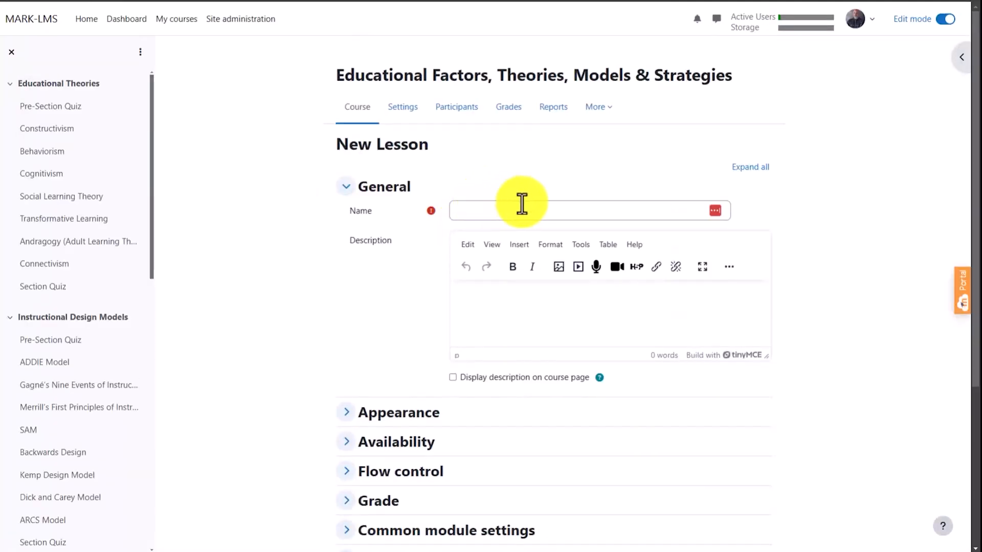
- Name the new lesson "Test Lesson"
{"action": "left_click", "coordinate": [506, 212]}
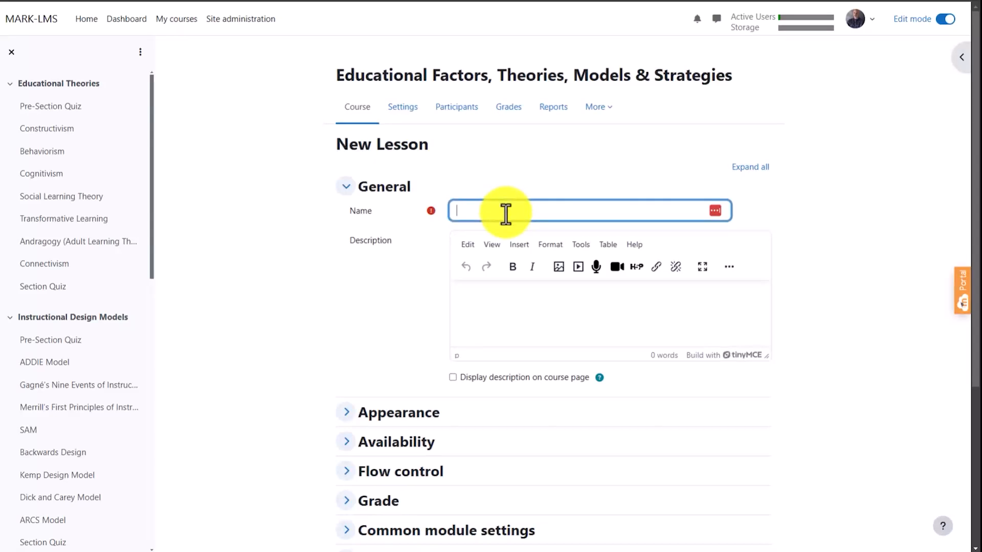
{"action": "type", "text": "Test Lesson"}
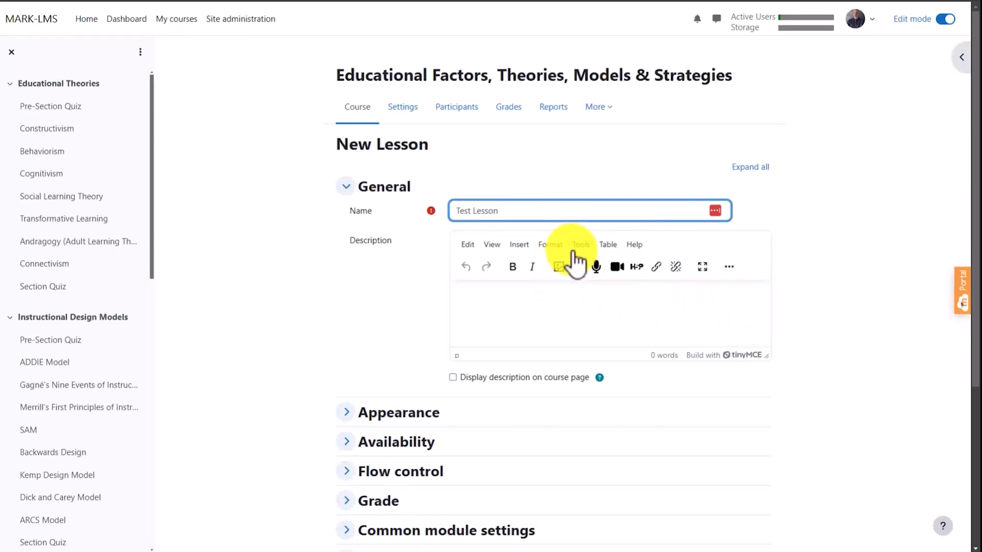
- Enter the lesson description "This is a test lesson." and enable displaying the description on the course page
{"action": "left_click", "coordinate": [509, 294]}
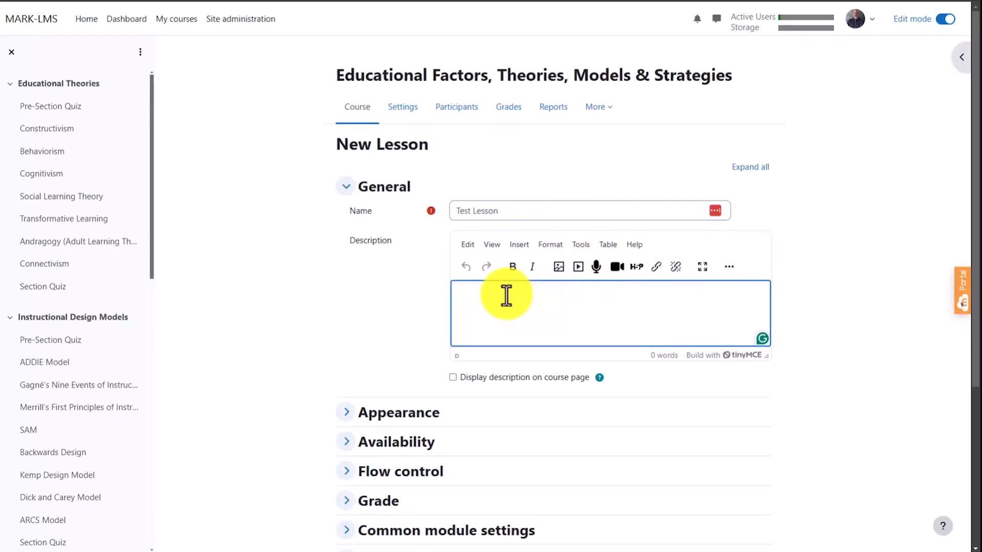
{"action": "type", "text": "This is a test lesson."}
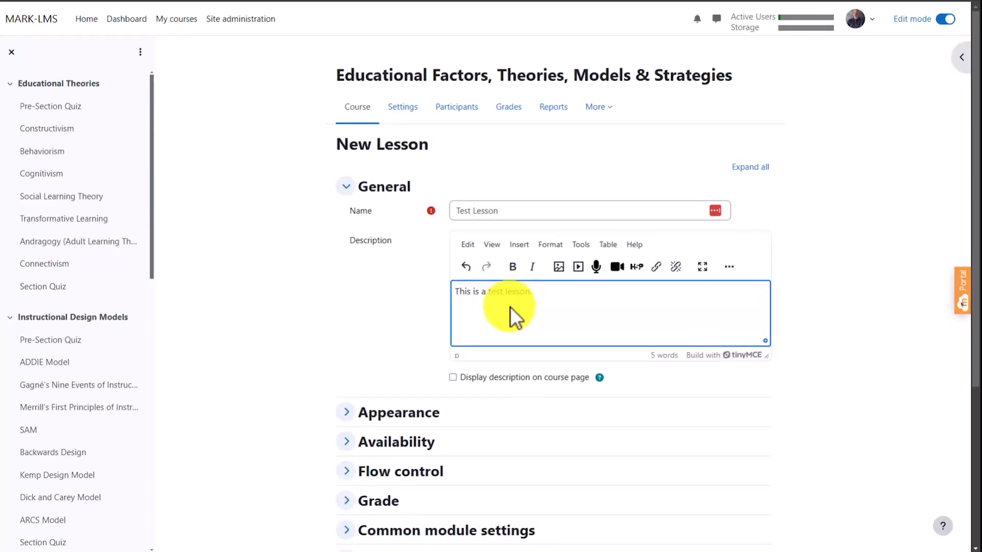
{"action": "left_click", "coordinate": [541, 377]}
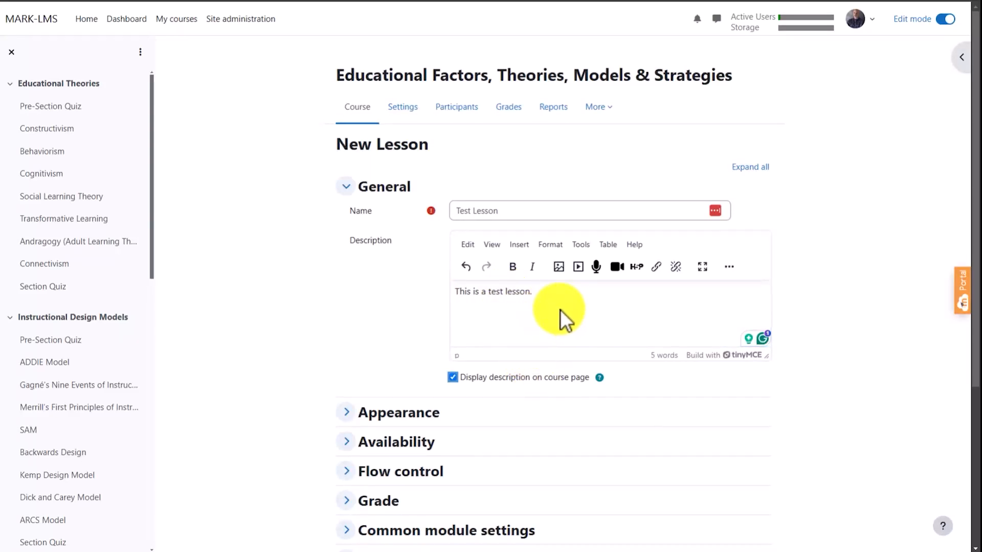
- Review the new lesson's Appearance, Availability, Grade and Common module settings options
{"action": "scroll", "coordinate": [560, 309], "scroll_direction": "down", "scroll_amount": 3}
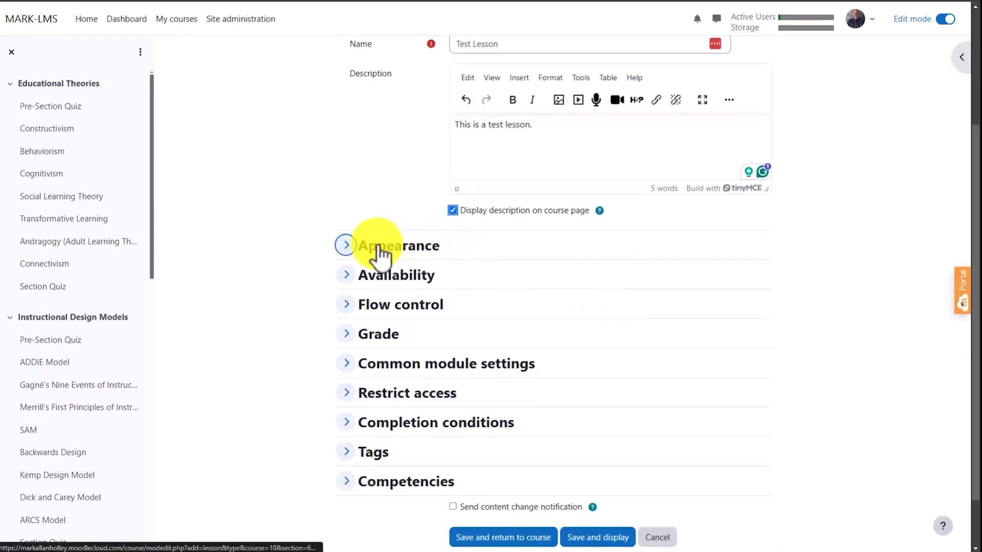
{"action": "left_click", "coordinate": [341, 246]}
{"action": "left_click", "coordinate": [345, 350]}
{"action": "scroll", "coordinate": [335, 381], "scroll_direction": "down", "scroll_amount": 4}
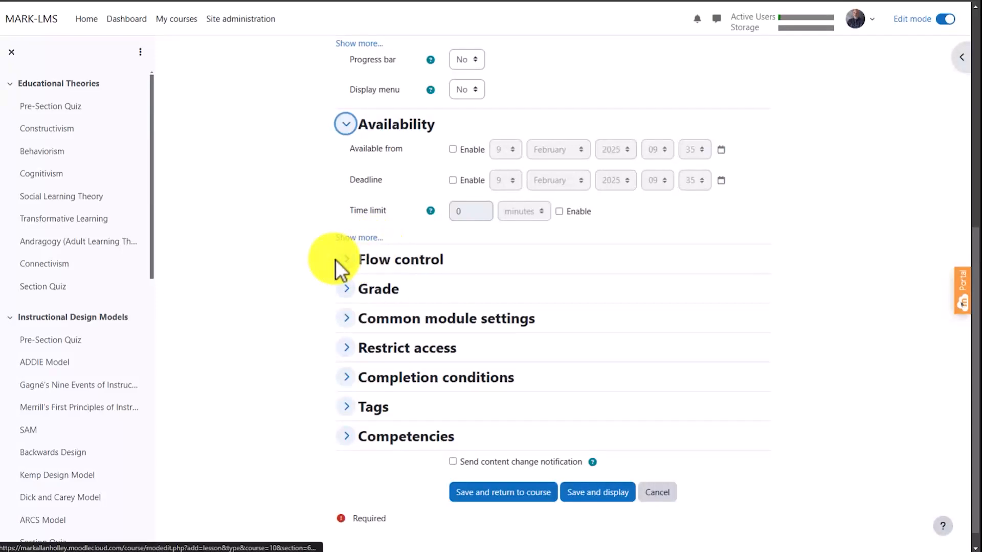
{"action": "left_click", "coordinate": [346, 289]}
{"action": "scroll", "coordinate": [352, 310], "scroll_direction": "down", "scroll_amount": 5}
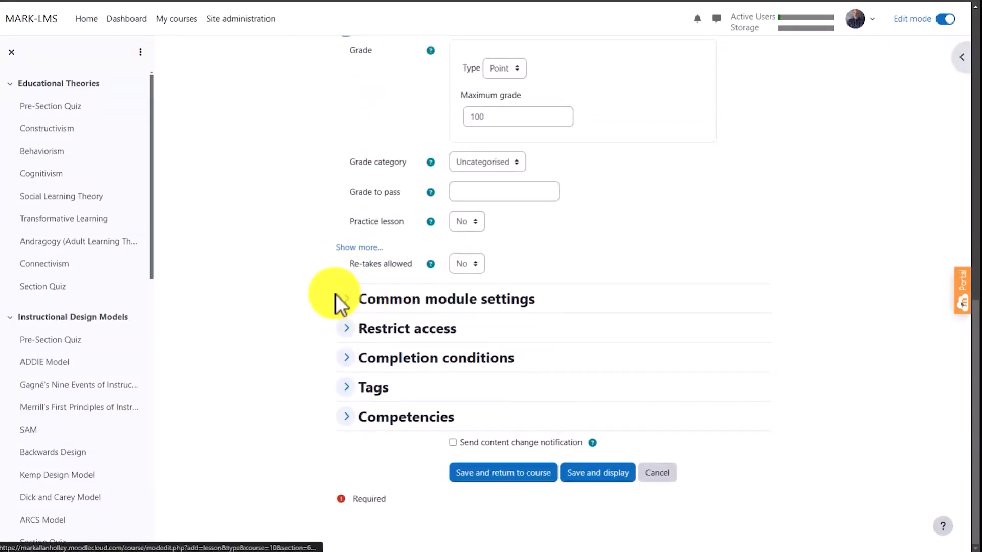
{"action": "left_click", "coordinate": [346, 301]}
{"action": "scroll", "coordinate": [353, 307], "scroll_direction": "down", "scroll_amount": 3}
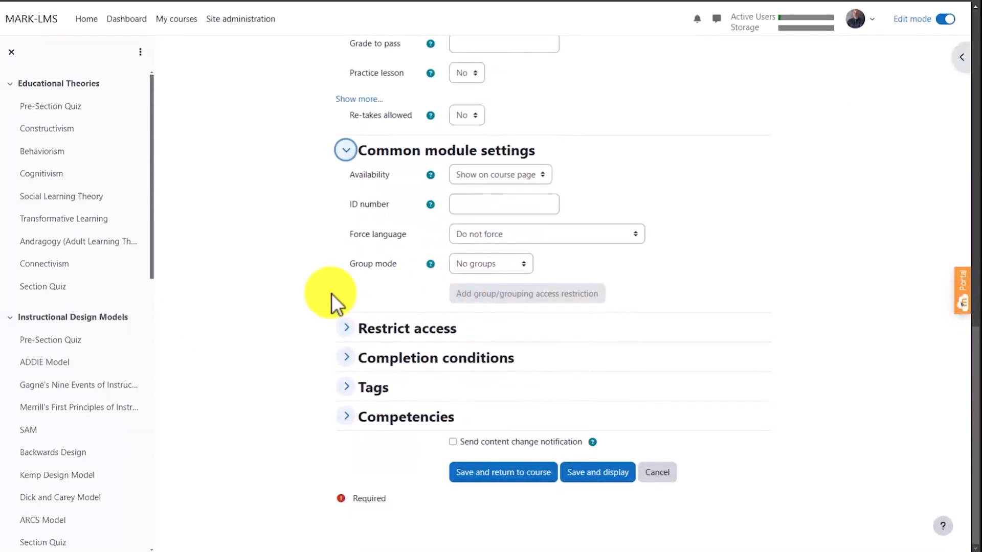
- Save the lesson, return to the course and locate the new section at its end
{"action": "left_click", "coordinate": [517, 475]}
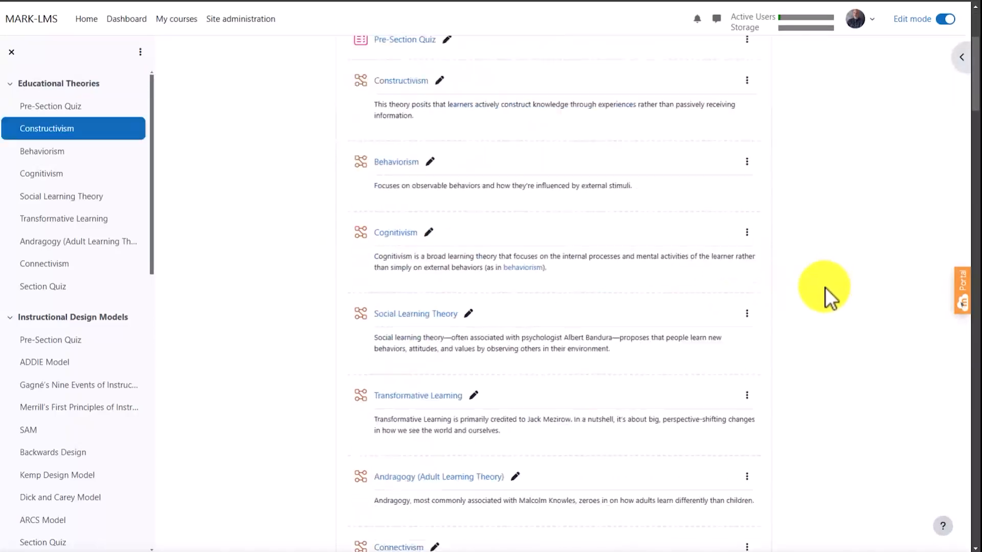
{"action": "scroll", "coordinate": [827, 293], "scroll_direction": "down", "scroll_amount": 20}
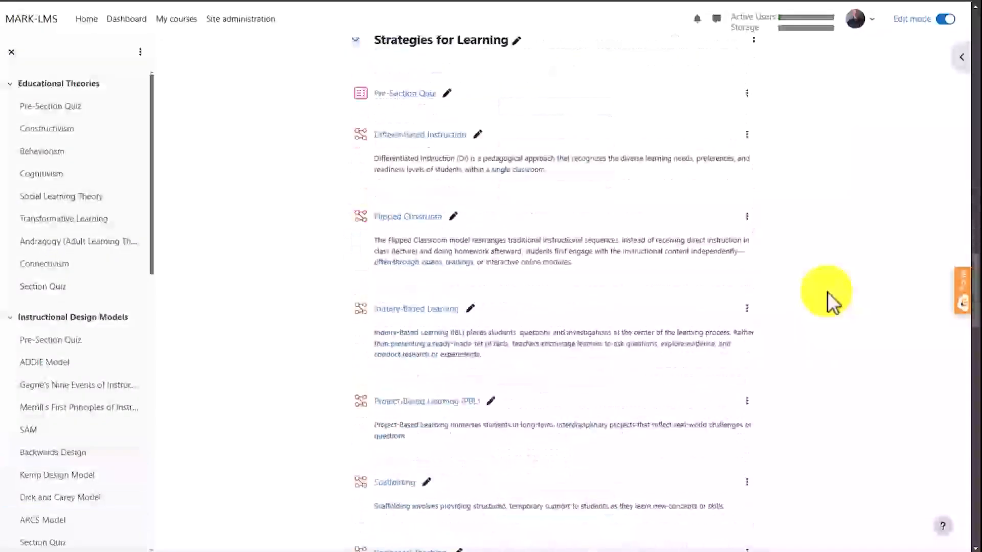
{"action": "scroll", "coordinate": [826, 295], "scroll_direction": "down", "scroll_amount": 7}
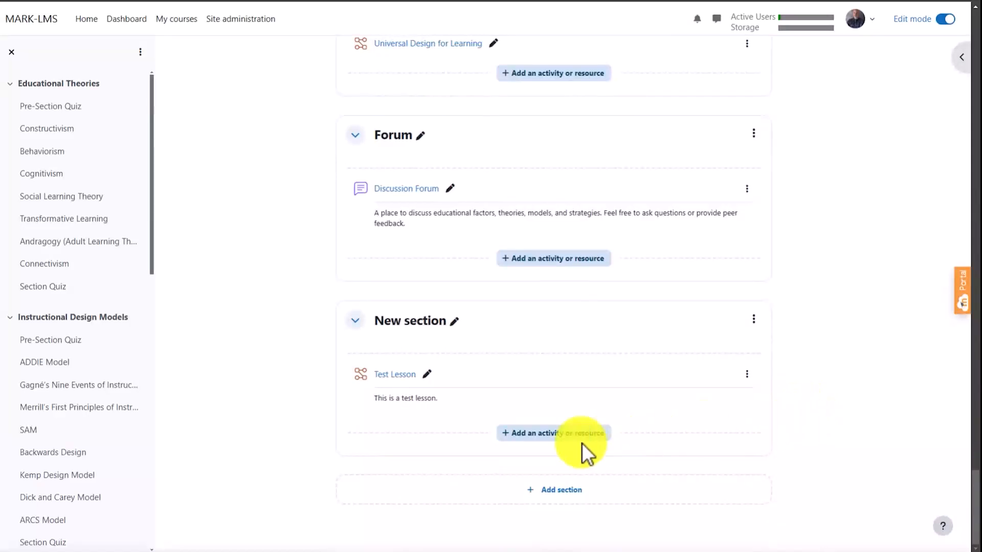
- Open the Test Lesson's settings for editing from the course page and look over them
{"action": "left_click", "coordinate": [746, 374]}
{"action": "left_click", "coordinate": [721, 402]}
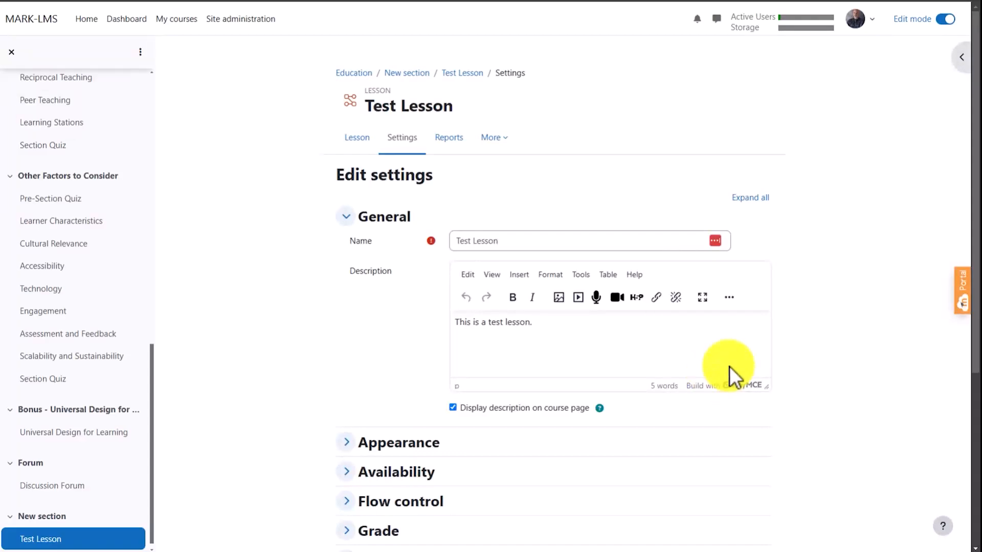
{"action": "scroll", "coordinate": [820, 322], "scroll_direction": "down", "scroll_amount": 1}
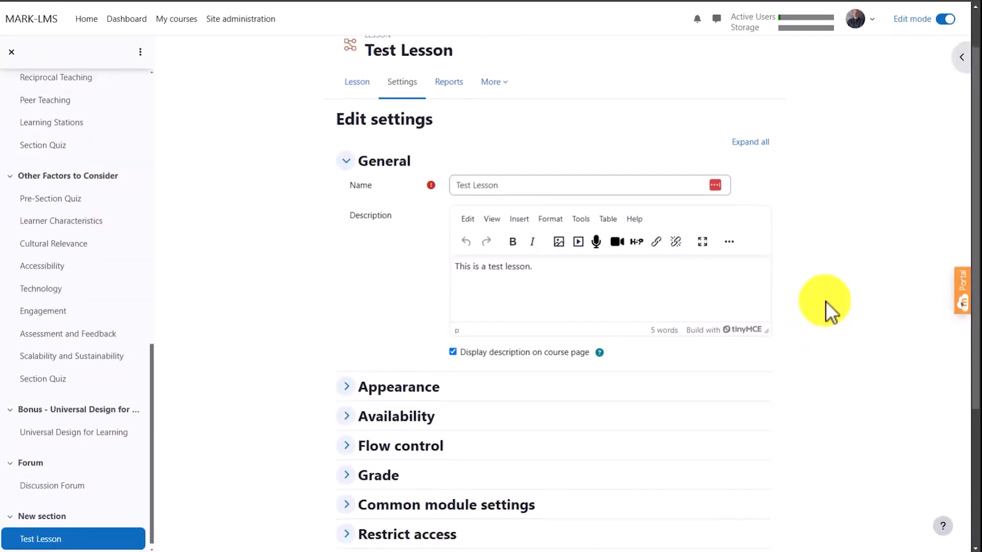
- Start a new content page in Test Lesson and title it "Generic Content Page"
{"action": "left_click", "coordinate": [358, 87]}
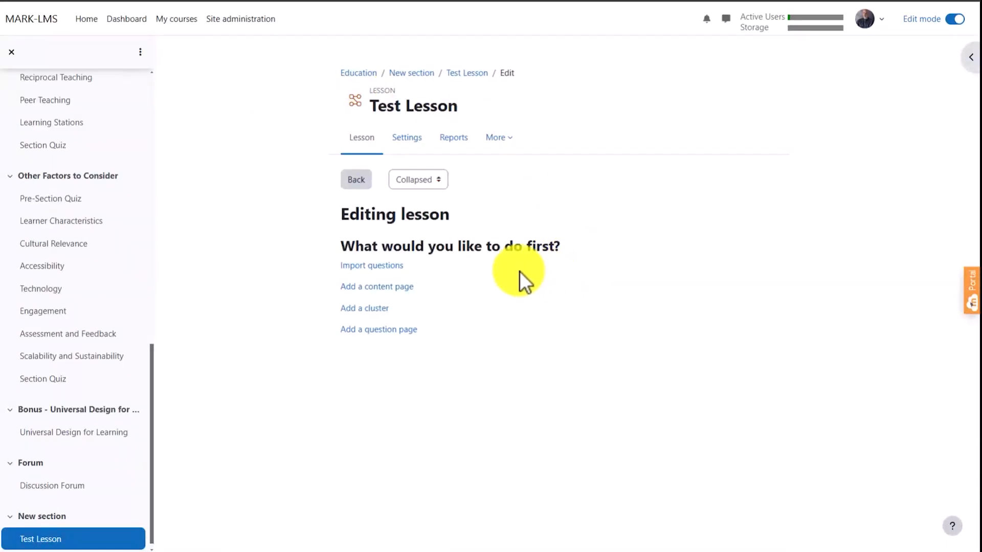
{"action": "left_click", "coordinate": [388, 286]}
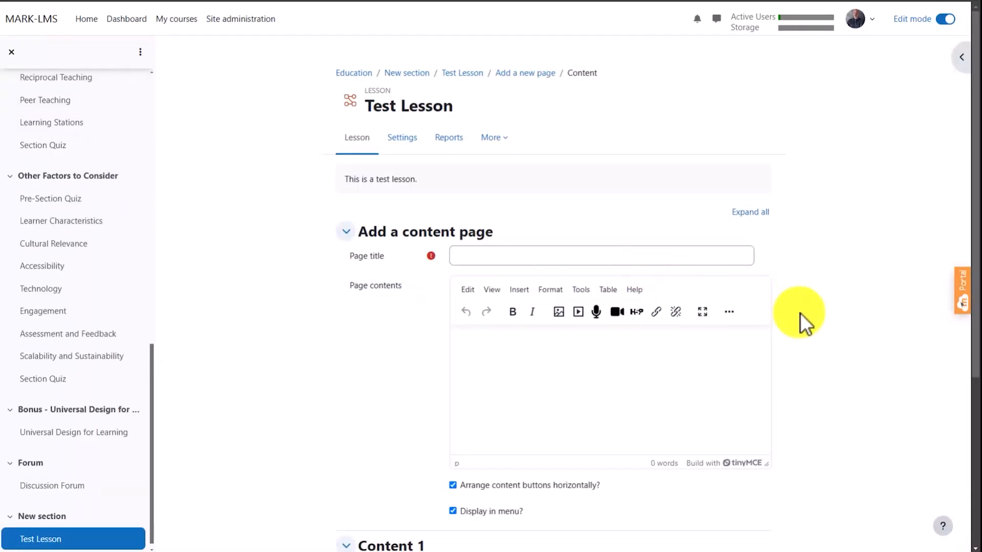
{"action": "scroll", "coordinate": [800, 313], "scroll_direction": "down", "scroll_amount": 1}
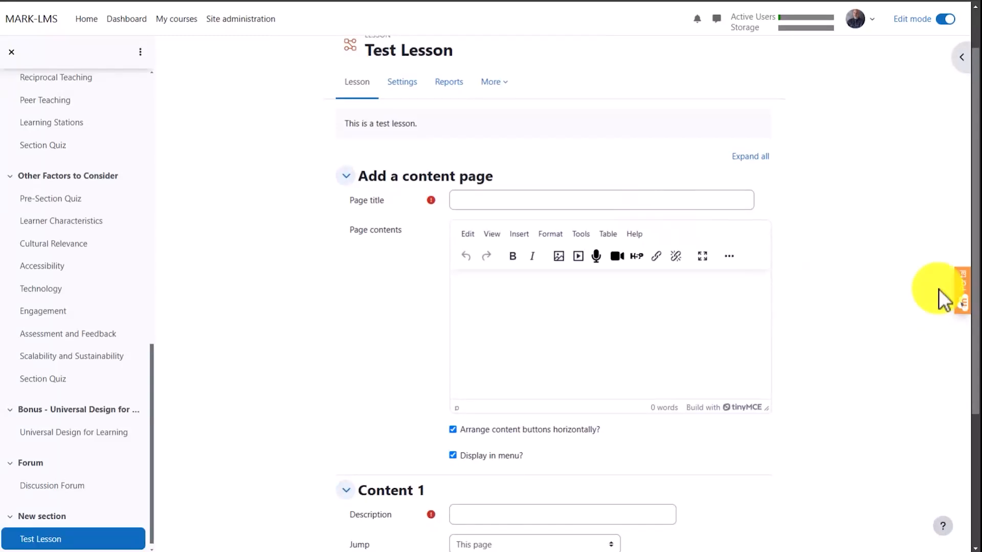
{"action": "left_click", "coordinate": [545, 299]}
{"action": "left_click", "coordinate": [528, 198]}
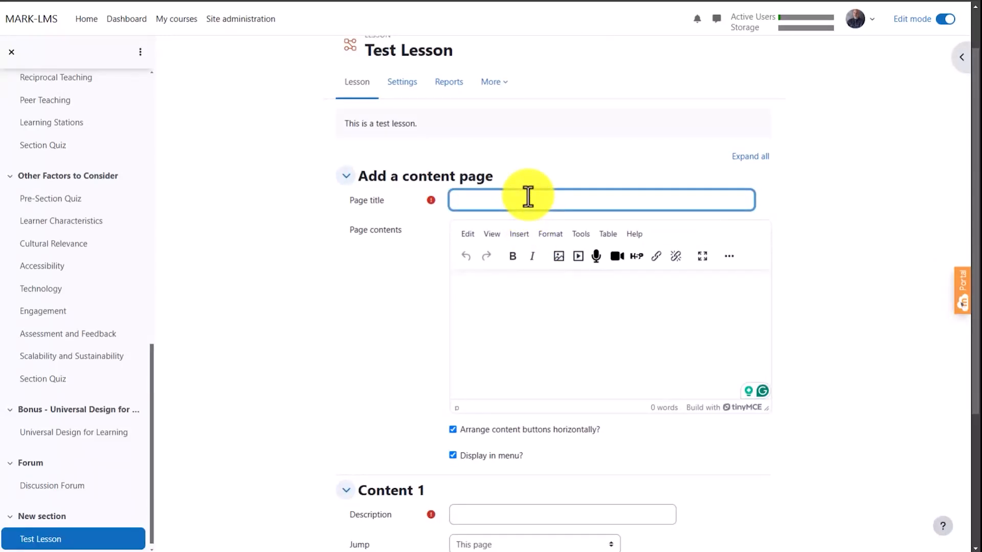
{"action": "type", "text": "Generic Content Page"}
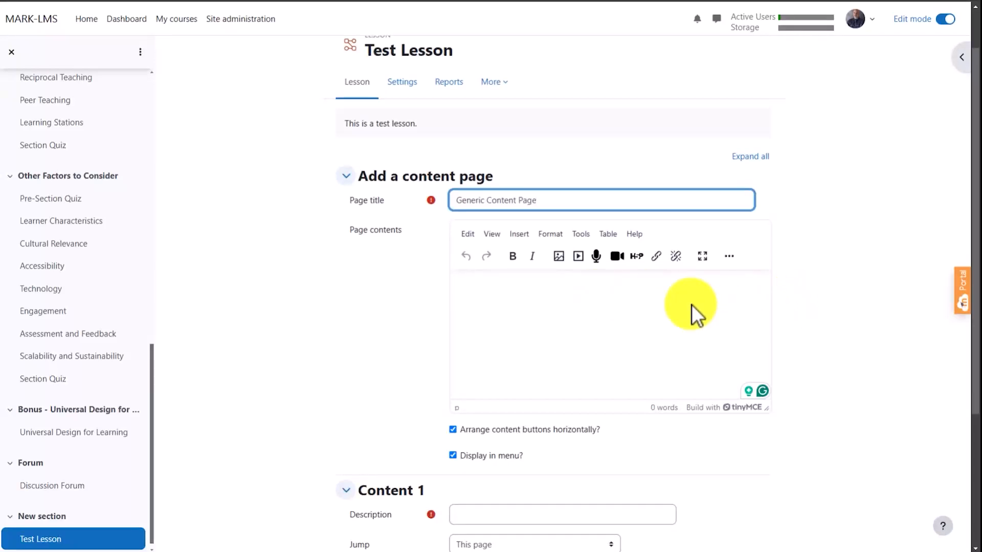
- Write "My content here." as the page contents and begin a new paragraph below it
{"action": "left_click", "coordinate": [629, 308]}
{"action": "type", "text": "My contd"}
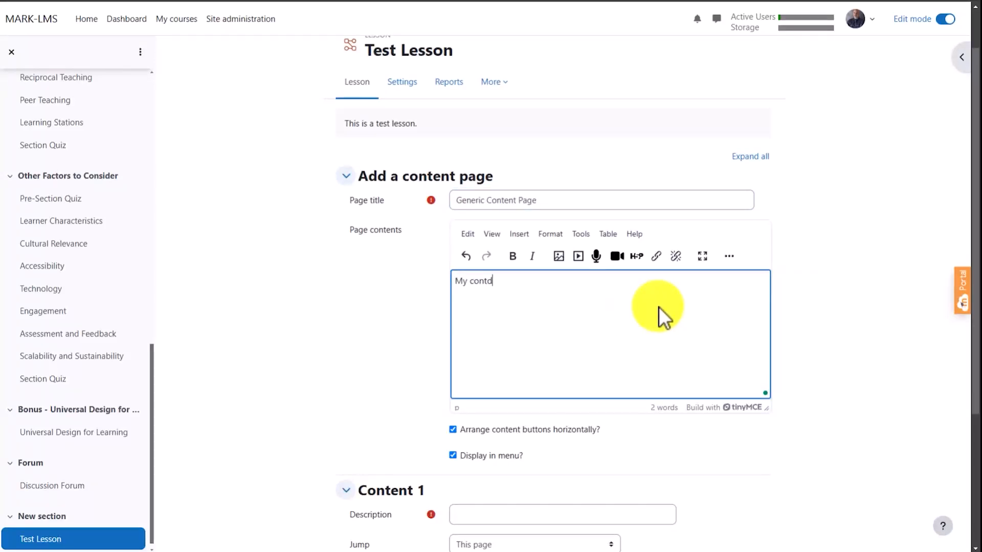
{"action": "key", "text": "BackSpace"}
{"action": "type", "text": "ent here."}
{"action": "key", "text": "Return"}
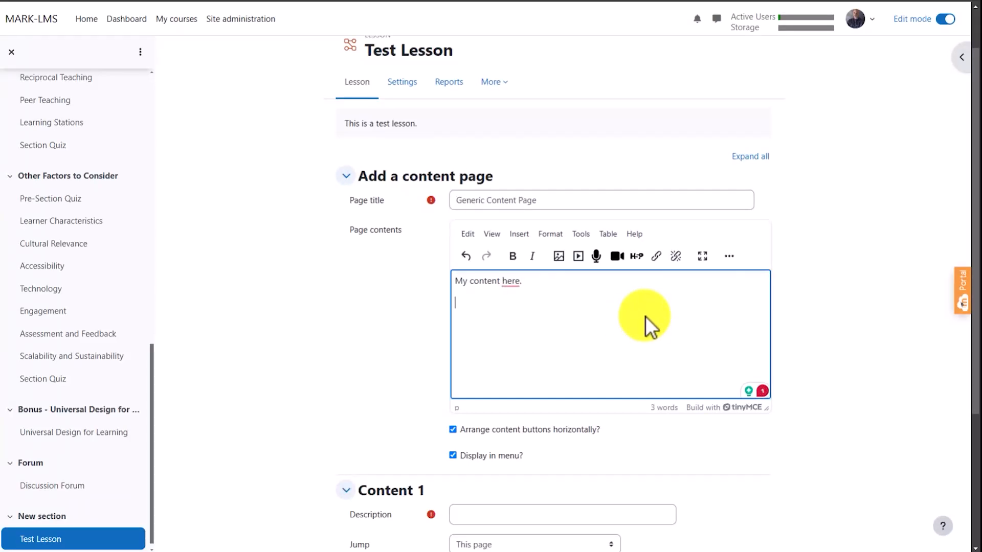
- Upload the image Classroom.jpg for insertion below the text in the page contents
{"action": "left_click", "coordinate": [558, 257]}
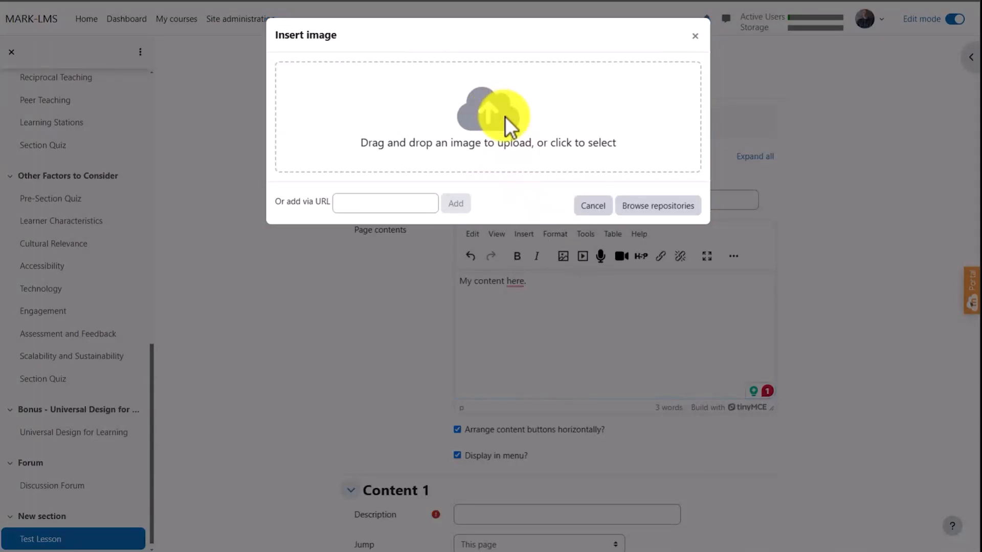
{"action": "left_click", "coordinate": [505, 115]}
{"action": "double_click", "coordinate": [572, 146]}
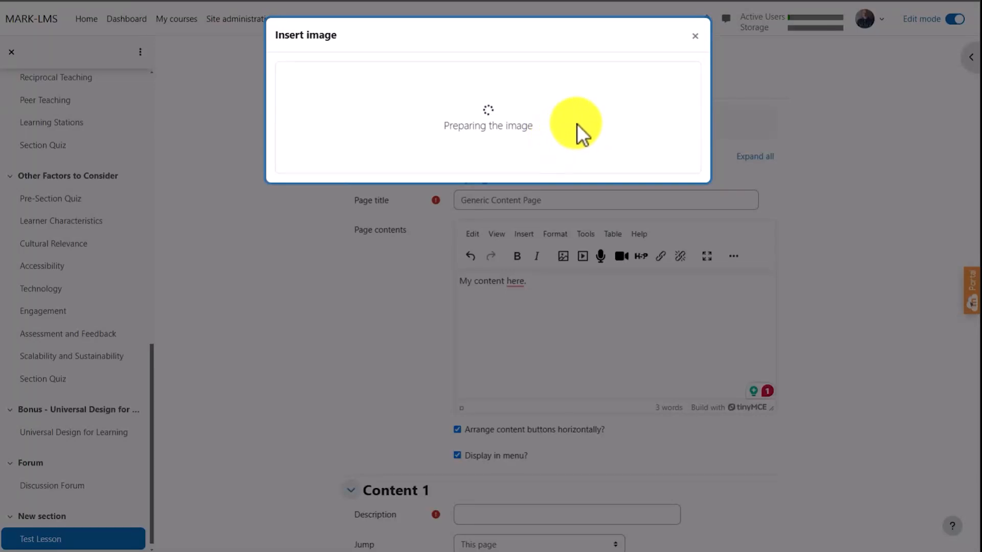
- Describe the image as "A classroom" and insert it at its original size into the page contents
{"action": "left_click", "coordinate": [685, 341]}
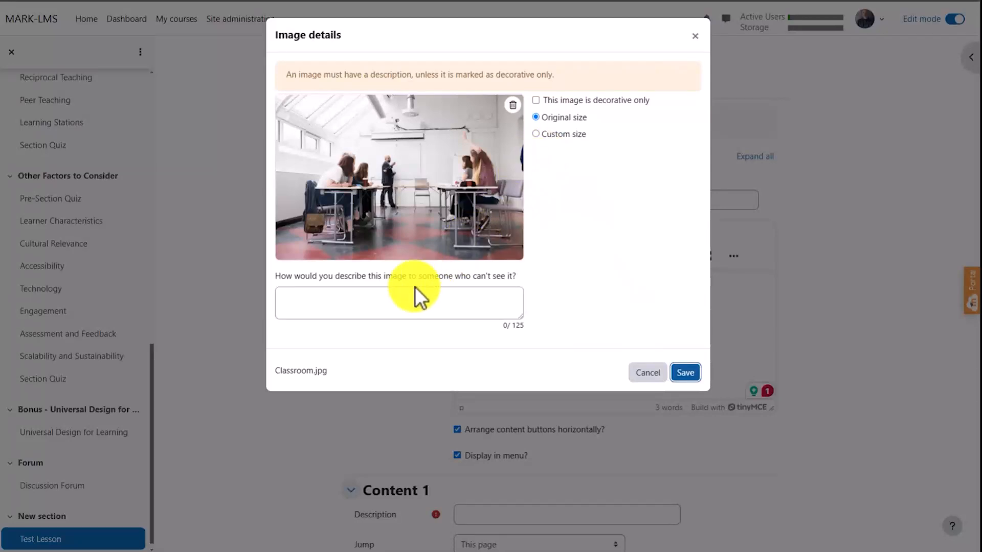
{"action": "left_click", "coordinate": [361, 300]}
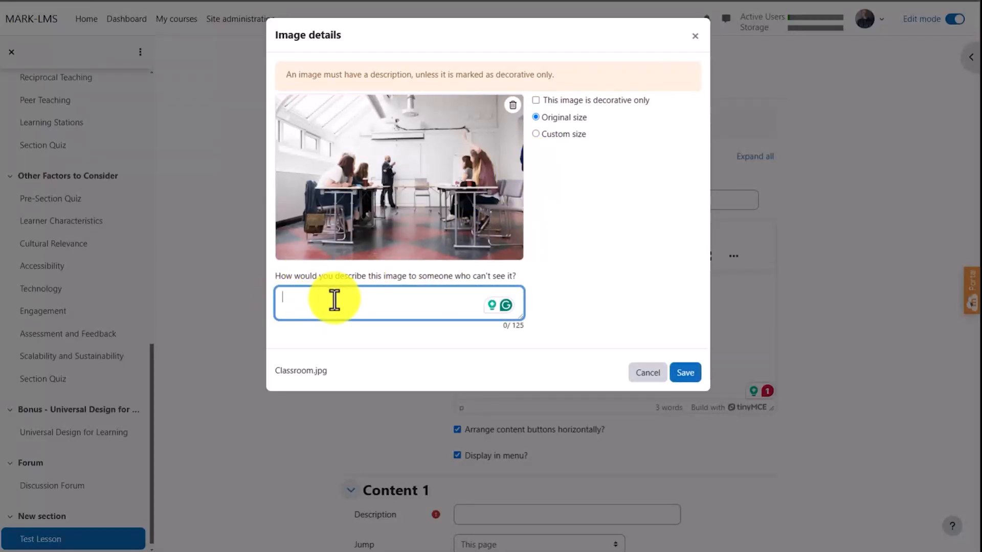
{"action": "type", "text": "A c"}
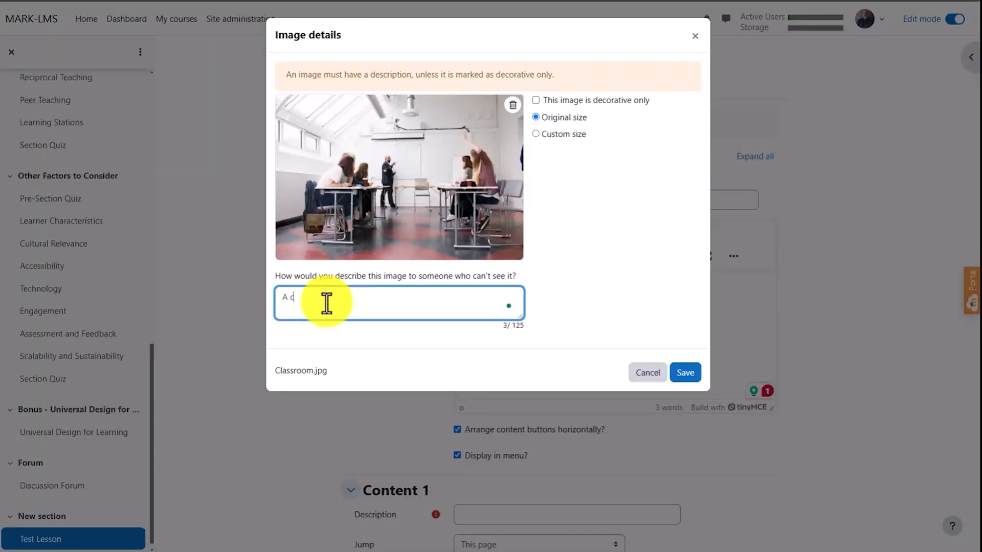
{"action": "type", "text": "lassroom"}
{"action": "left_click", "coordinate": [684, 373]}
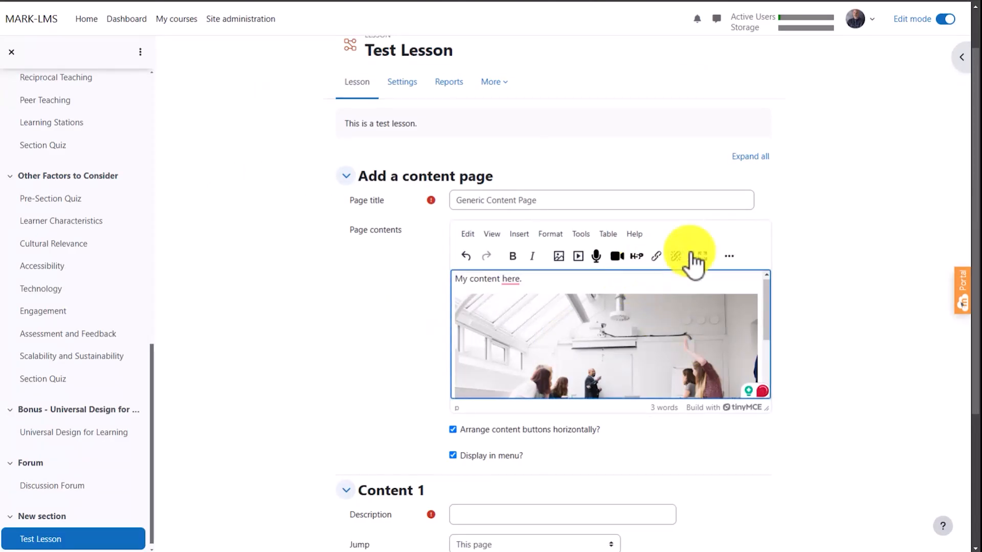
- Enlarge the page contents editor vertically until the whole classroom image fits, and check the page form
{"action": "scroll", "coordinate": [685, 322], "scroll_direction": "down", "scroll_amount": 3}
{"action": "scroll", "coordinate": [684, 324], "scroll_direction": "up", "scroll_amount": 3}
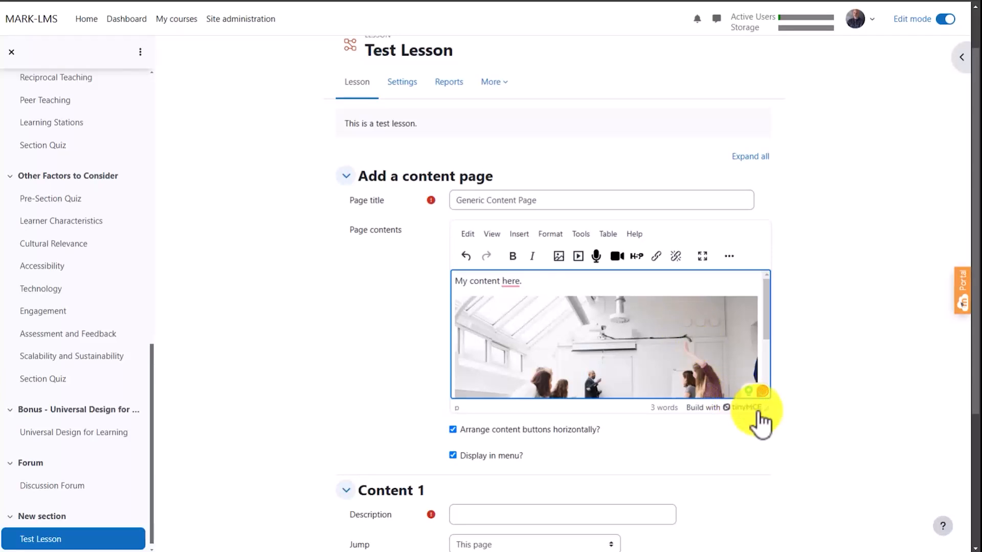
{"action": "left_click_drag", "start_coordinate": [766, 408], "coordinate": [778, 539]}
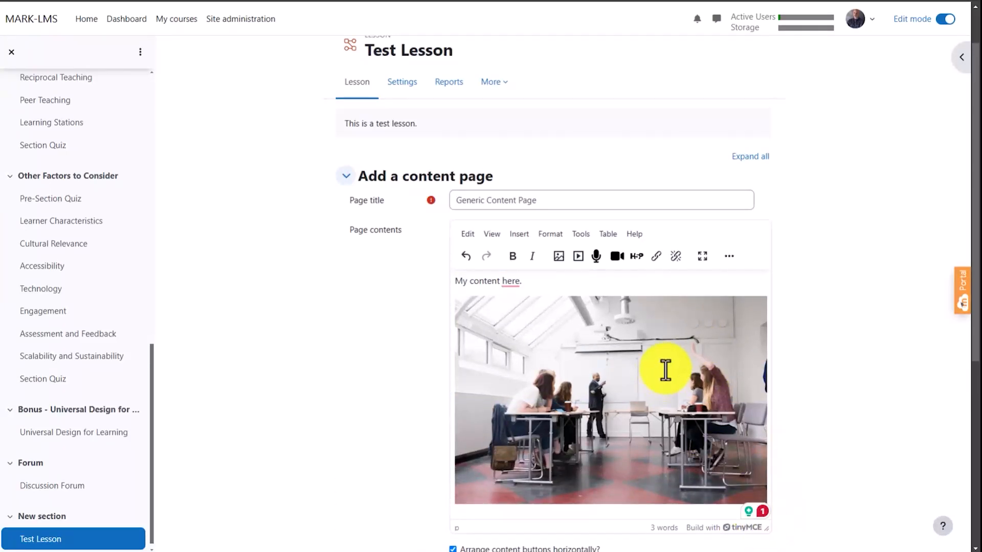
{"action": "scroll", "coordinate": [664, 370], "scroll_direction": "up", "scroll_amount": 1}
{"action": "scroll", "coordinate": [771, 336], "scroll_direction": "down", "scroll_amount": 2}
{"action": "scroll", "coordinate": [803, 312], "scroll_direction": "down", "scroll_amount": 1}
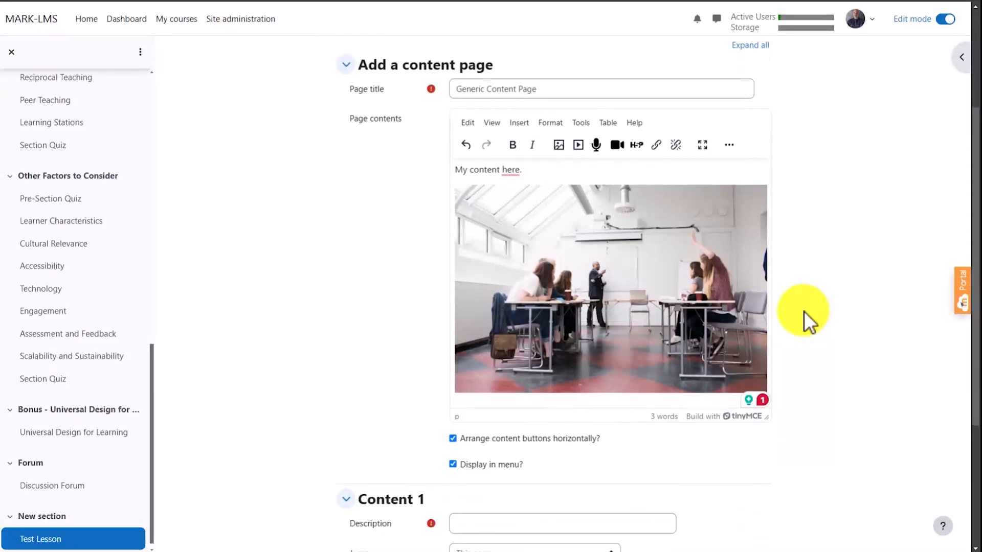
- Fill in the required Content 1 description and save the lesson's content page
{"action": "scroll", "coordinate": [803, 311], "scroll_direction": "down", "scroll_amount": 2}
{"action": "scroll", "coordinate": [802, 312], "scroll_direction": "down", "scroll_amount": 2}
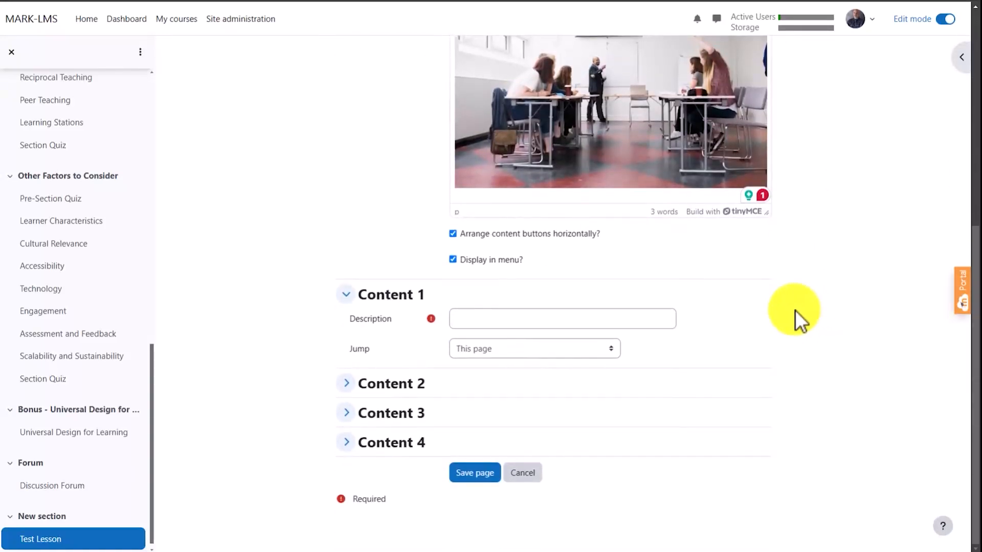
{"action": "left_click", "coordinate": [475, 473]}
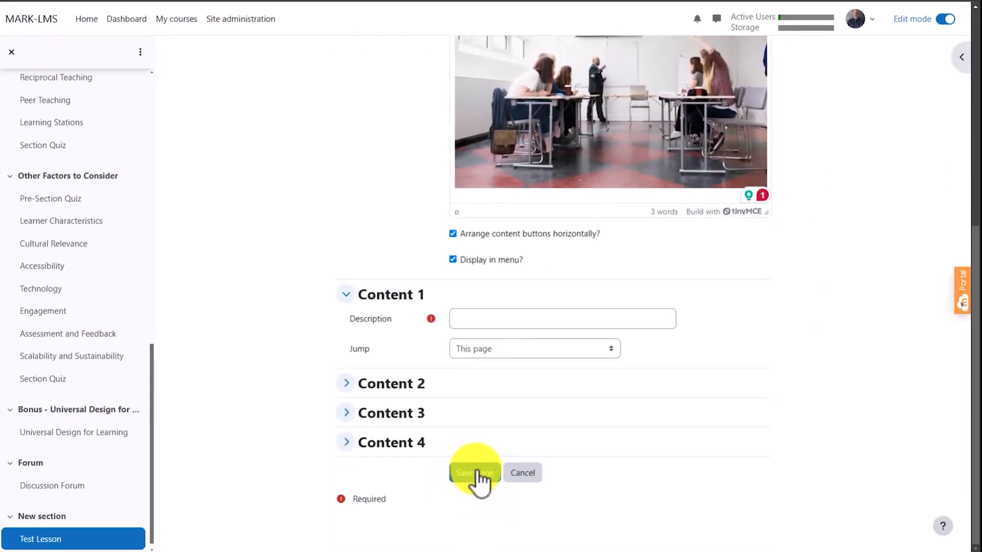
{"action": "left_click", "coordinate": [493, 306]}
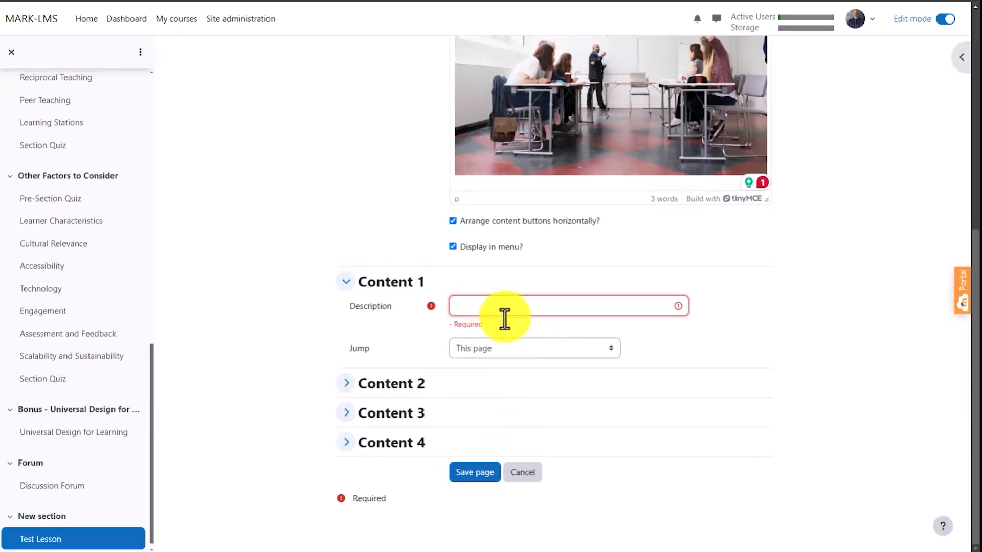
{"action": "left_click", "coordinate": [474, 473]}
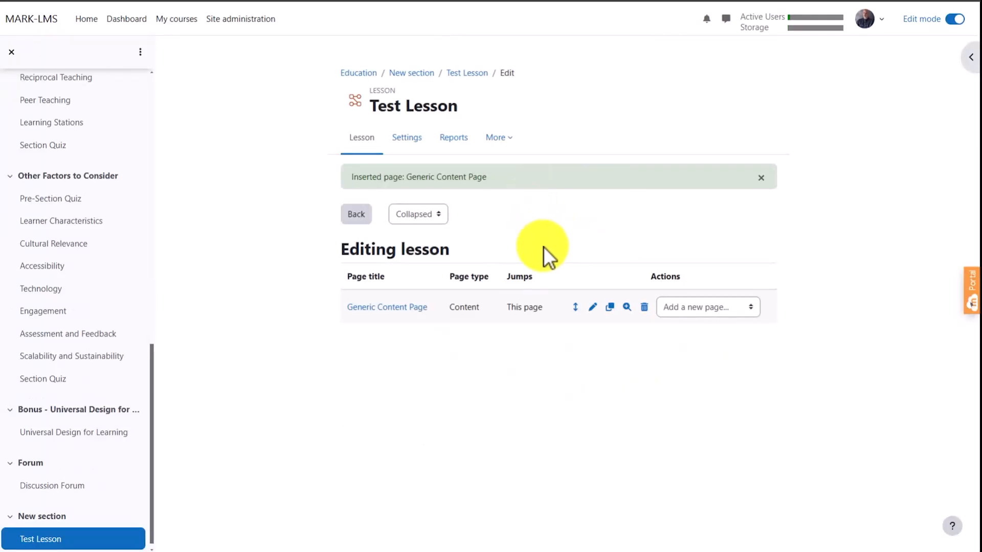
- Return to the Education course page and start adding a Quiz activity to New section
{"action": "left_click", "coordinate": [366, 76]}
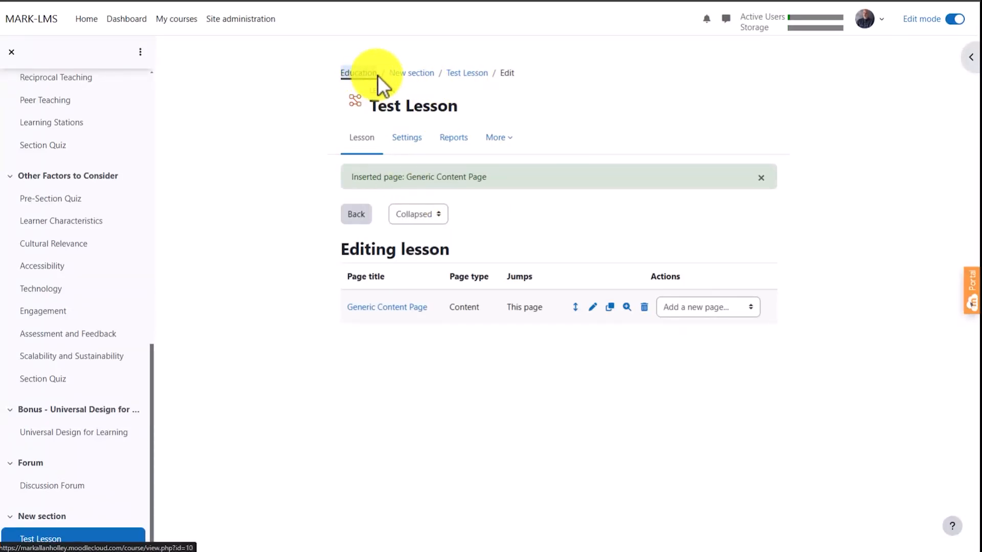
{"action": "scroll", "coordinate": [821, 250], "scroll_direction": "down", "scroll_amount": 20}
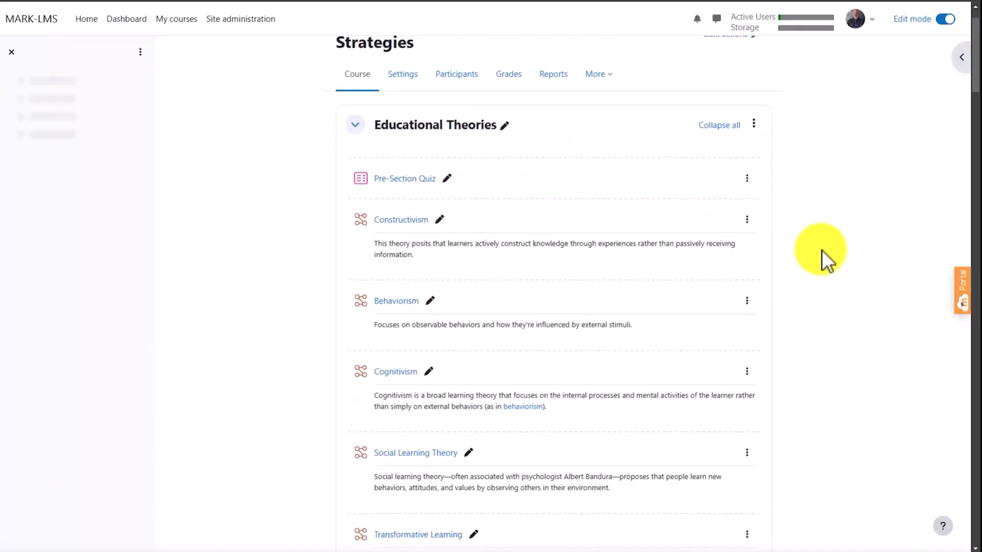
{"action": "scroll", "coordinate": [790, 268], "scroll_direction": "down", "scroll_amount": 20}
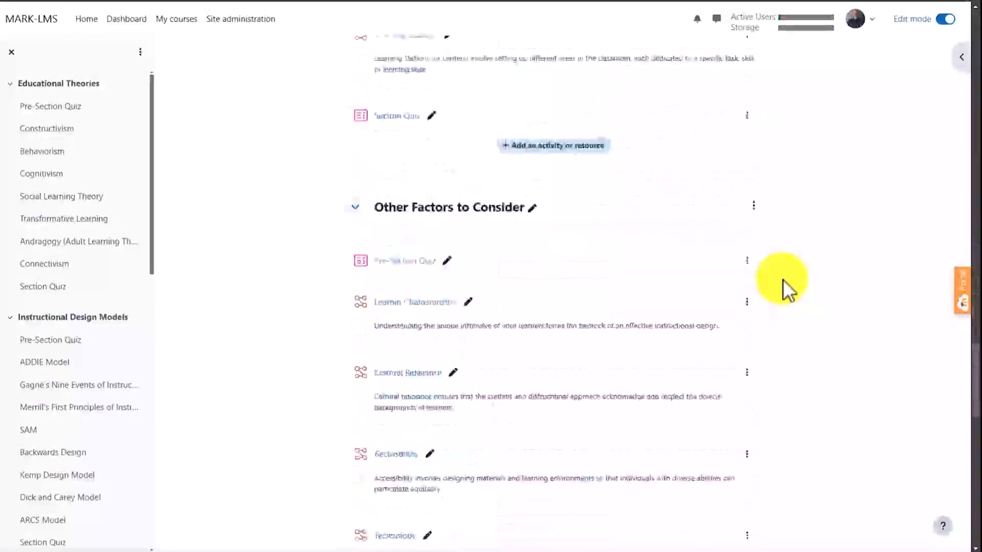
{"action": "scroll", "coordinate": [774, 311], "scroll_direction": "down", "scroll_amount": 2}
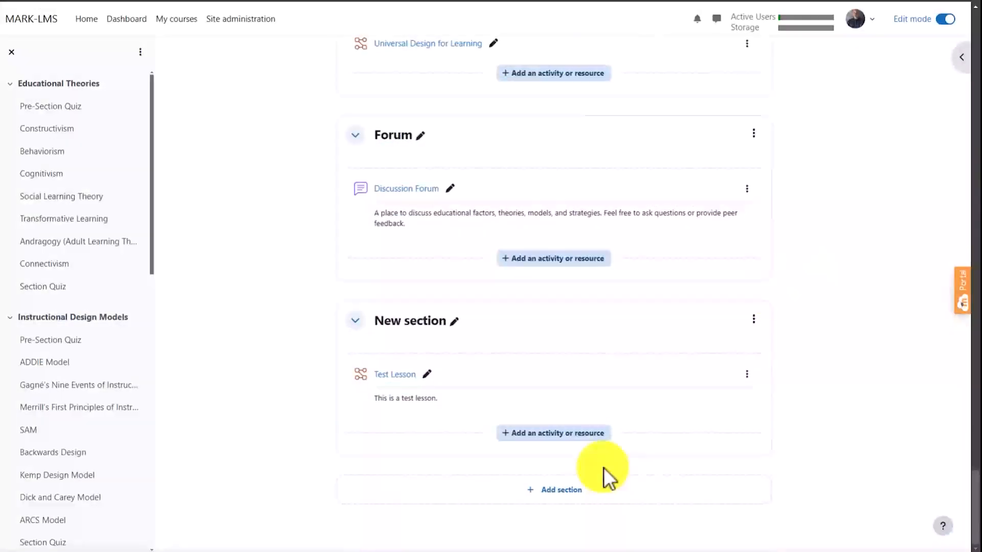
{"action": "left_click", "coordinate": [549, 432]}
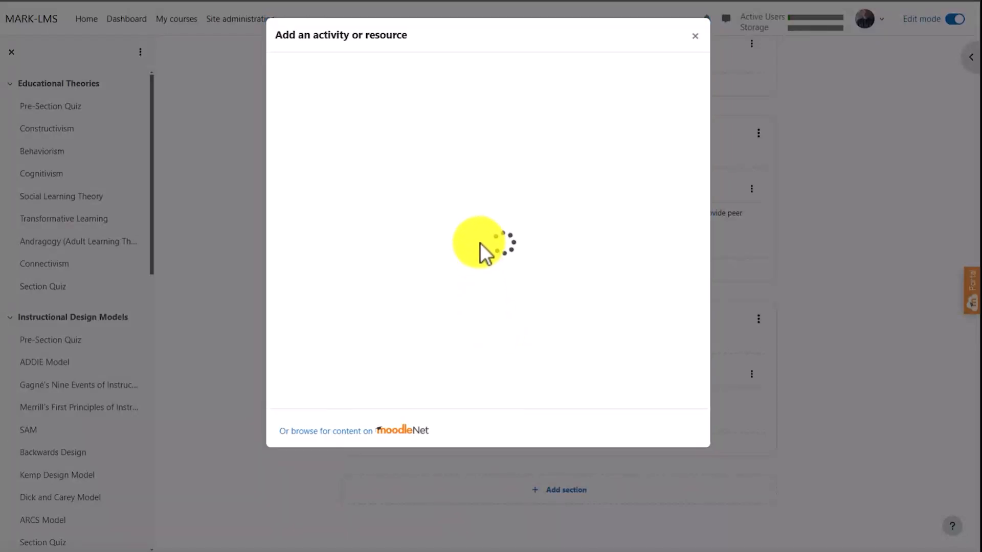
{"action": "left_click", "coordinate": [412, 103]}
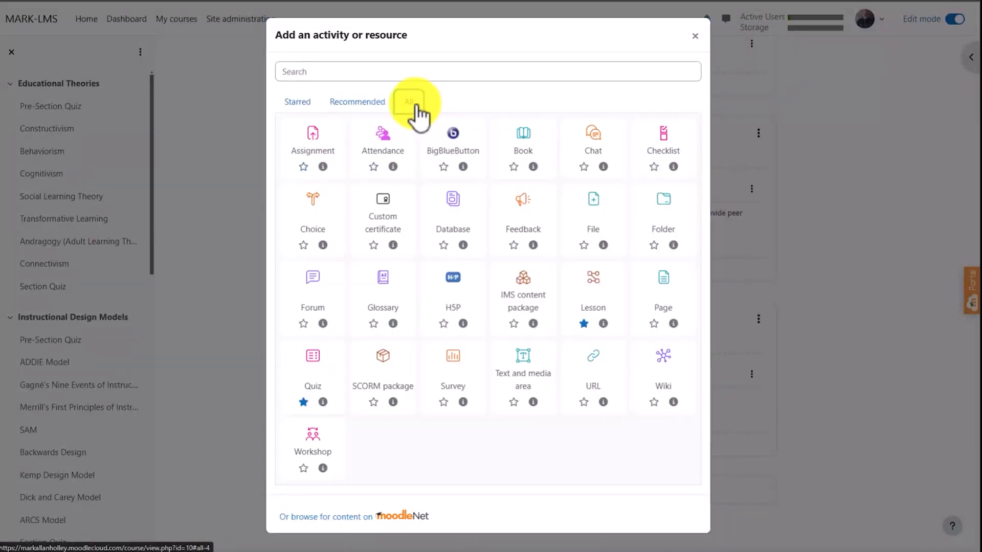
{"action": "left_click", "coordinate": [314, 360]}
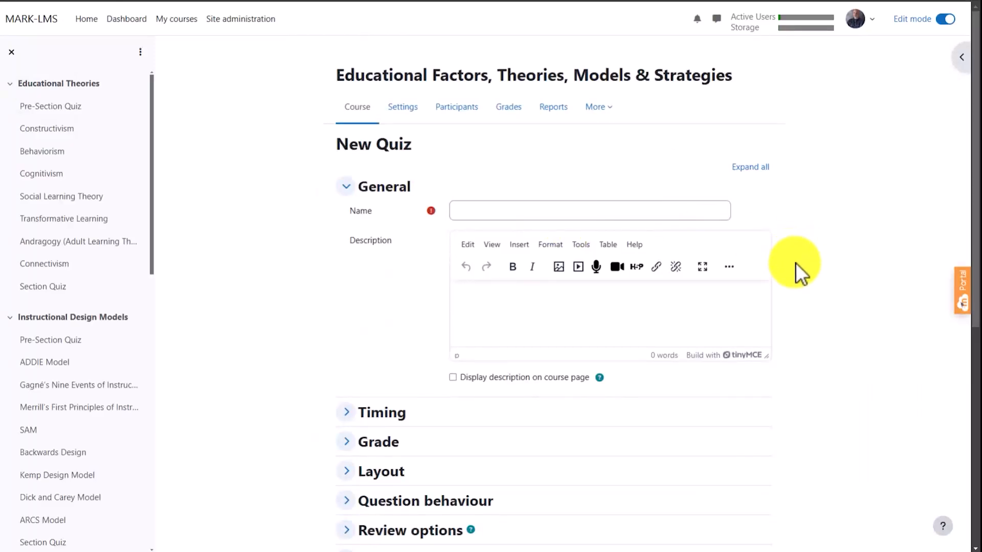
- Name the new quiz "Test Quiz"
{"action": "scroll", "coordinate": [792, 240], "scroll_direction": "down", "scroll_amount": 1}
{"action": "scroll", "coordinate": [791, 240], "scroll_direction": "down", "scroll_amount": 1}
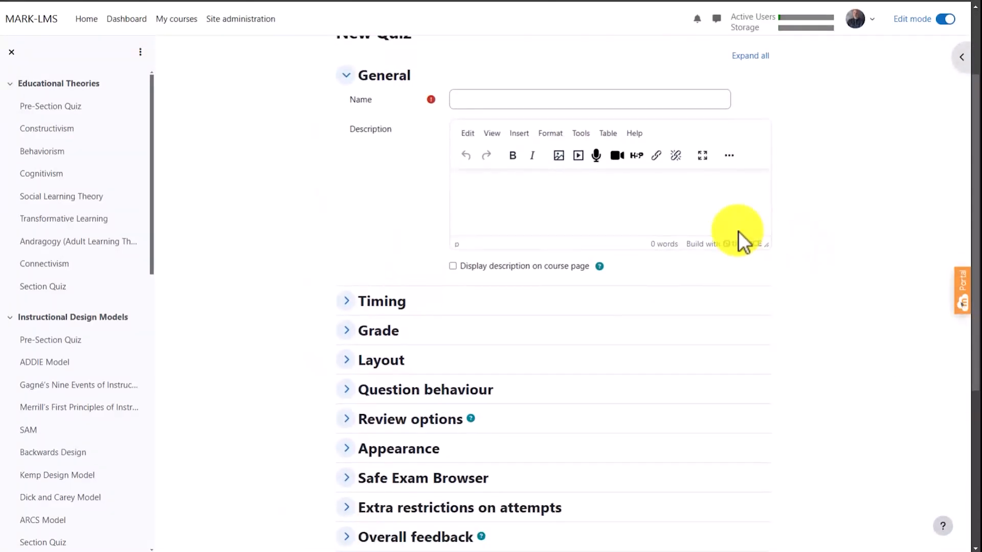
{"action": "left_click", "coordinate": [512, 100]}
{"action": "type", "text": "Tes"}
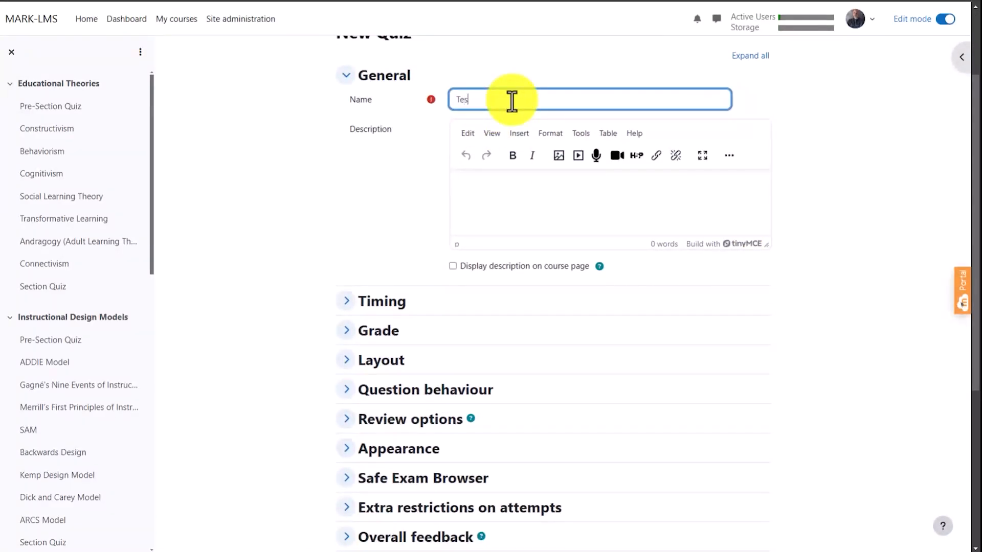
{"action": "type", "text": "t Quiz"}
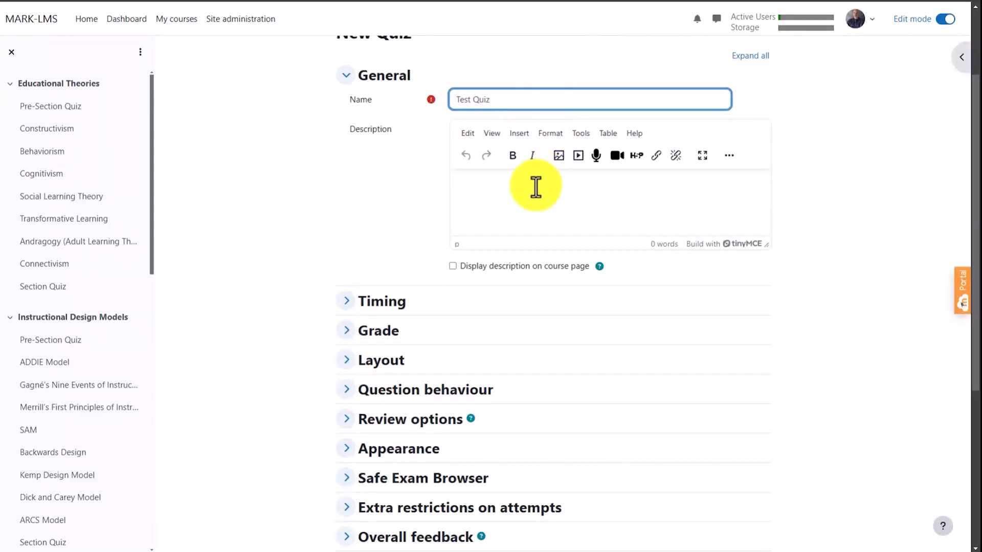
- Describe the quiz as "This is a test quiz." and display the description on the course page
{"action": "left_click", "coordinate": [522, 196]}
{"action": "type", "text": "This is a te"}
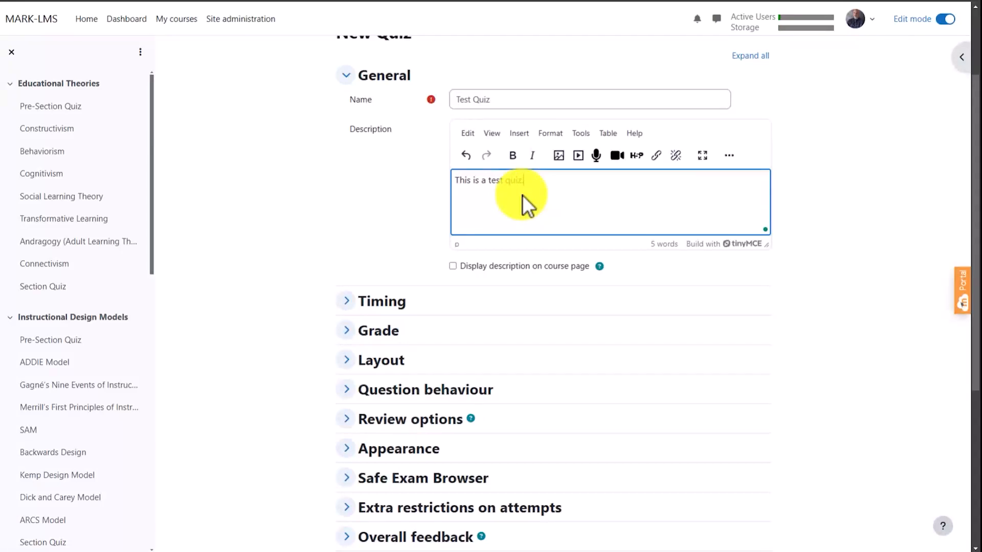
{"action": "type", "text": "st quiz."}
{"action": "left_click", "coordinate": [506, 266]}
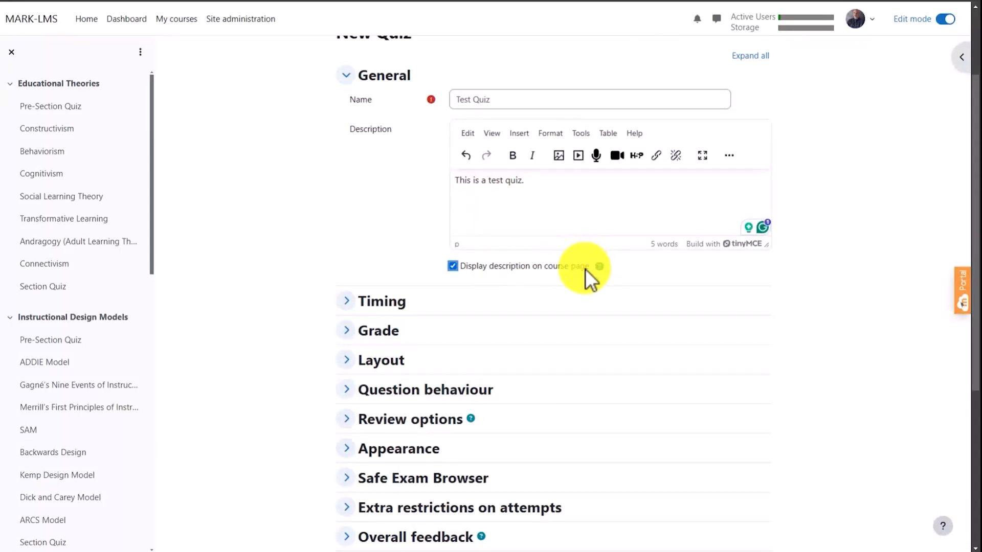
- Look over the quiz's setting groups and examine the Timing options
{"action": "scroll", "coordinate": [585, 269], "scroll_direction": "down", "scroll_amount": 5}
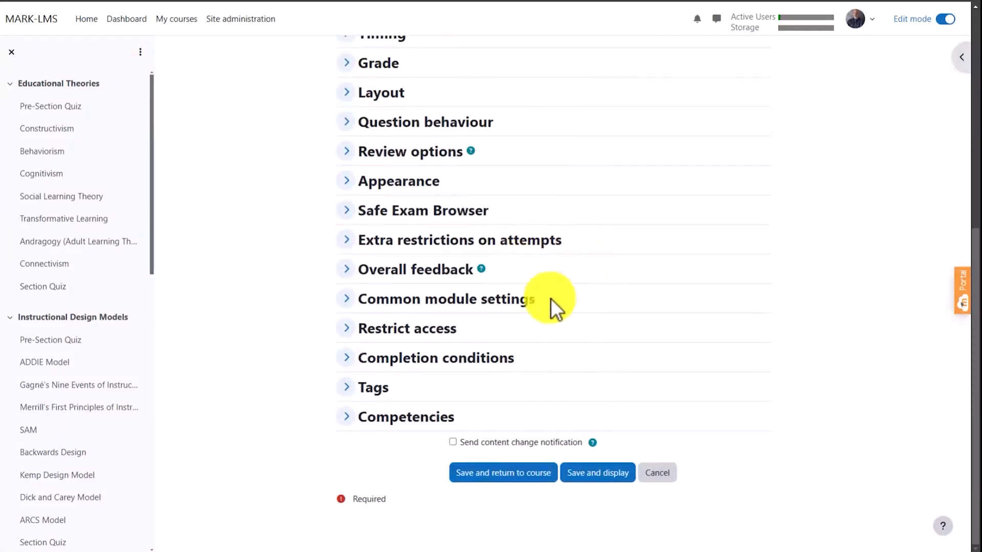
{"action": "scroll", "coordinate": [583, 217], "scroll_direction": "up", "scroll_amount": 3}
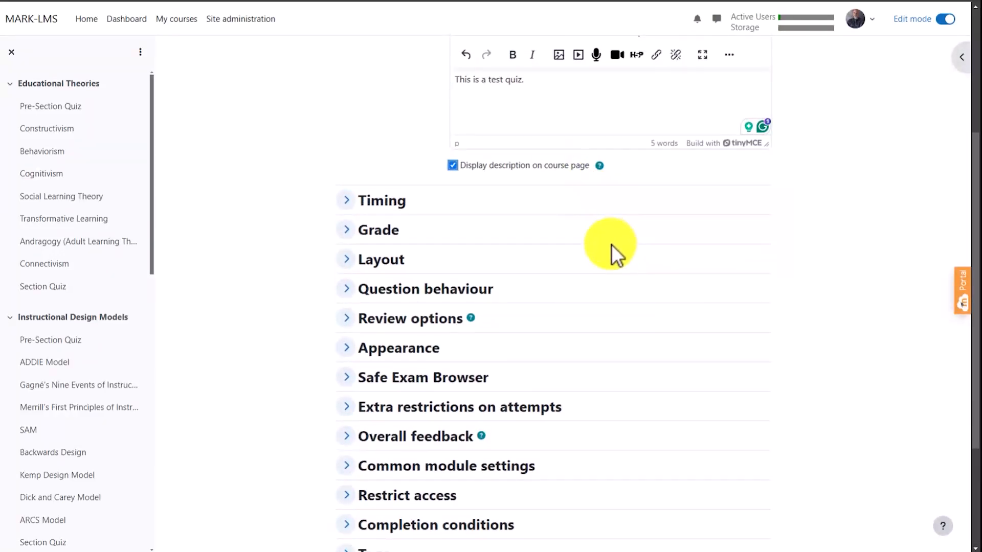
{"action": "left_click", "coordinate": [398, 201]}
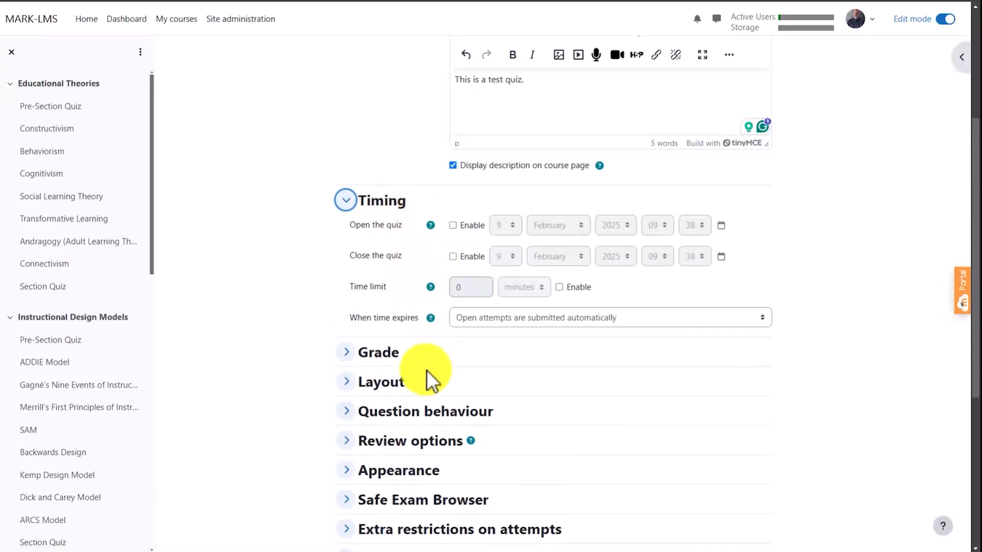
- Set the quiz layout to start a new page for every question
{"action": "left_click", "coordinate": [391, 384]}
{"action": "scroll", "coordinate": [450, 366], "scroll_direction": "down", "scroll_amount": 3}
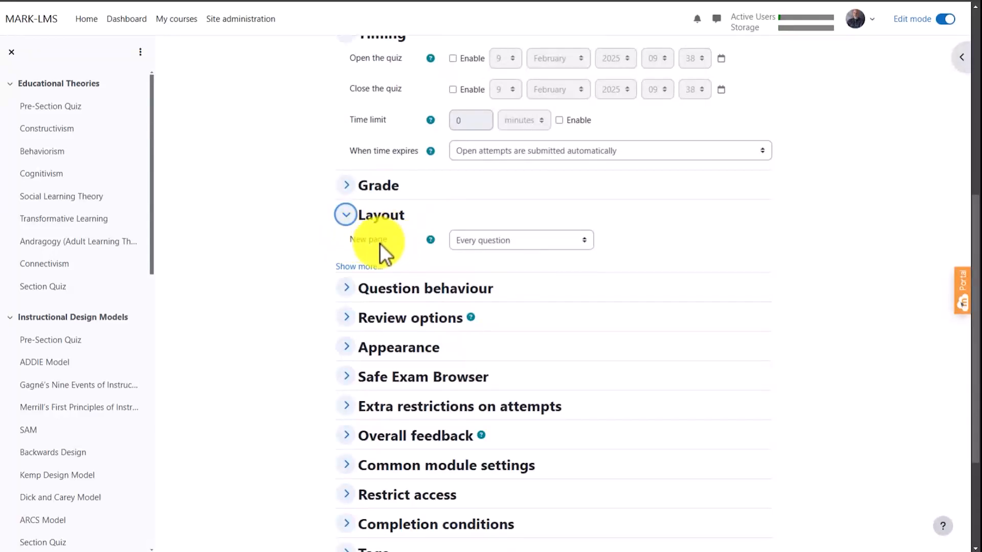
{"action": "left_click", "coordinate": [538, 243]}
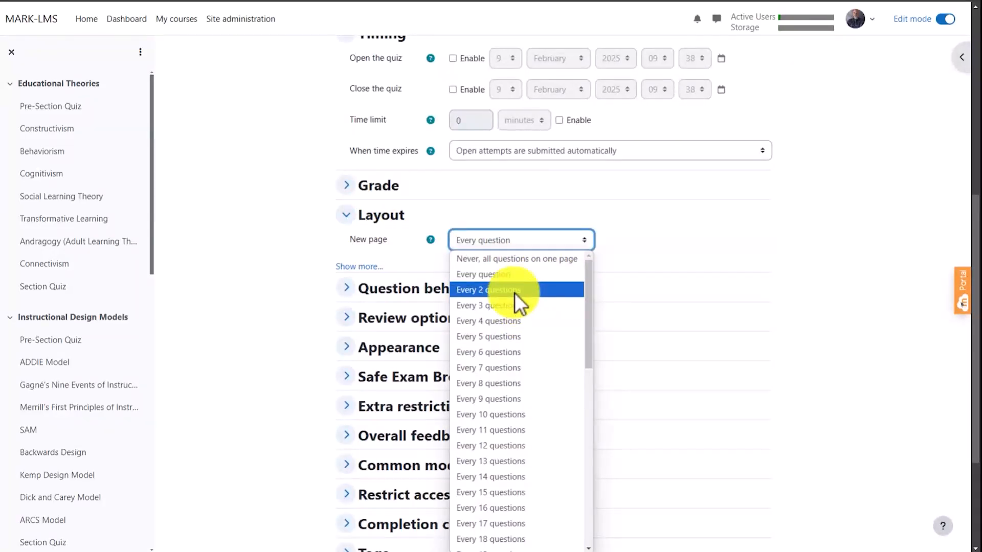
{"action": "left_click", "coordinate": [523, 274]}
{"action": "scroll", "coordinate": [715, 268], "scroll_direction": "down", "scroll_amount": 3}
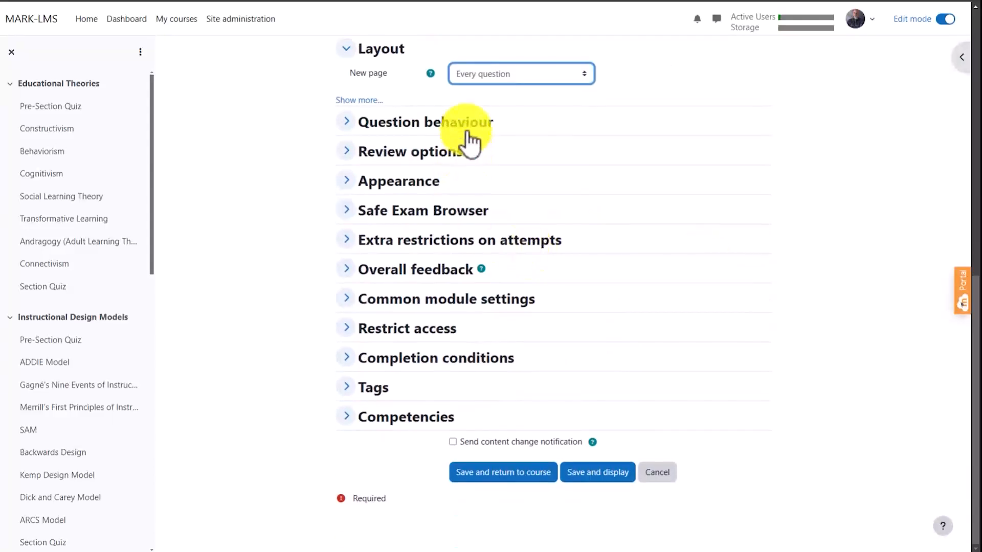
- Review the Question behaviour options, then save the quiz and return to the course
{"action": "left_click", "coordinate": [469, 126]}
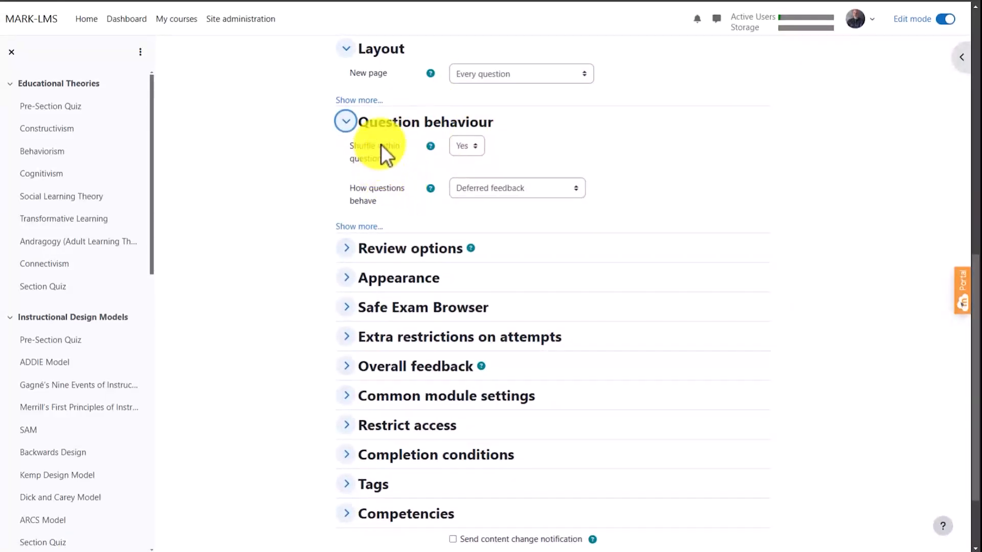
{"action": "scroll", "coordinate": [577, 230], "scroll_direction": "down", "scroll_amount": 2}
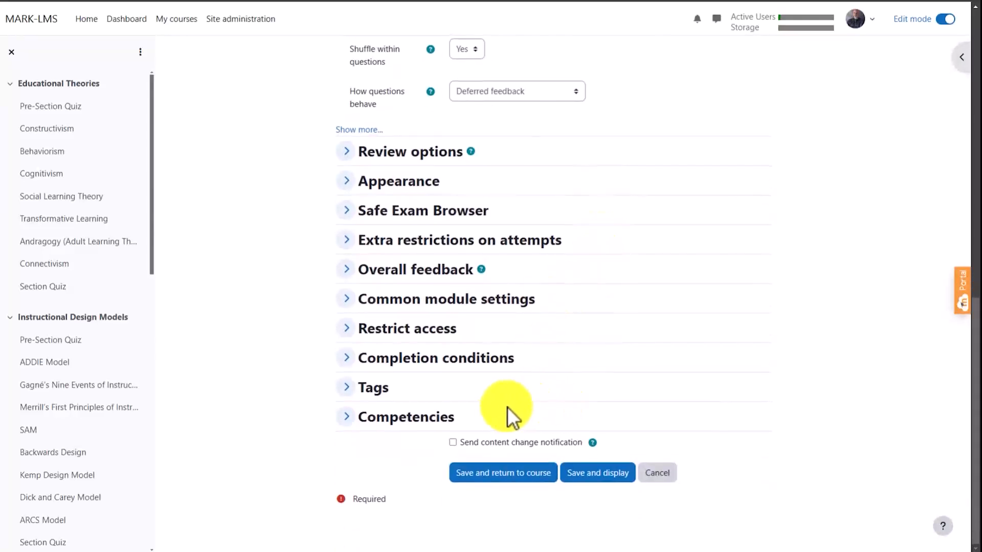
{"action": "left_click", "coordinate": [511, 473]}
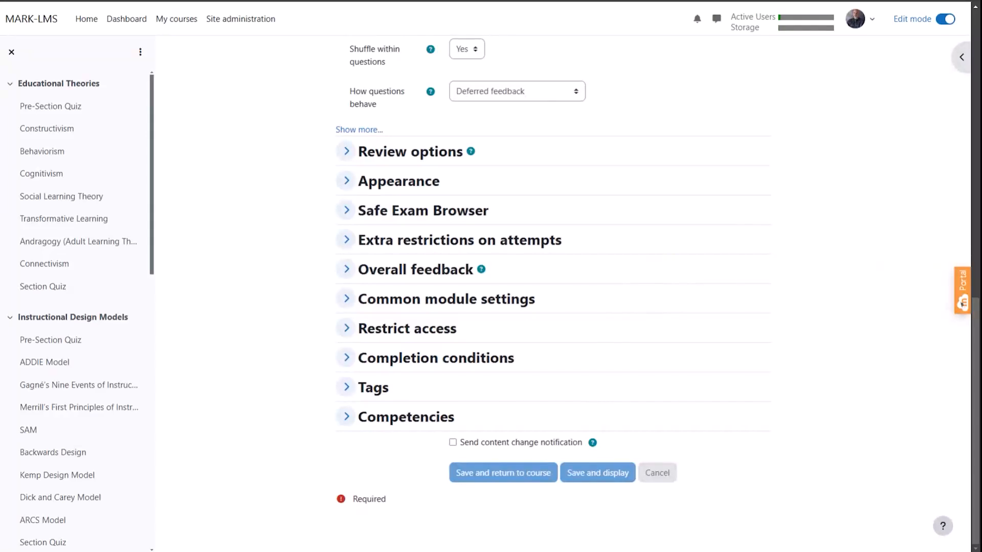
- Open the settings of Test Quiz in New section for editing
{"action": "scroll", "coordinate": [857, 314], "scroll_direction": "down", "scroll_amount": 19}
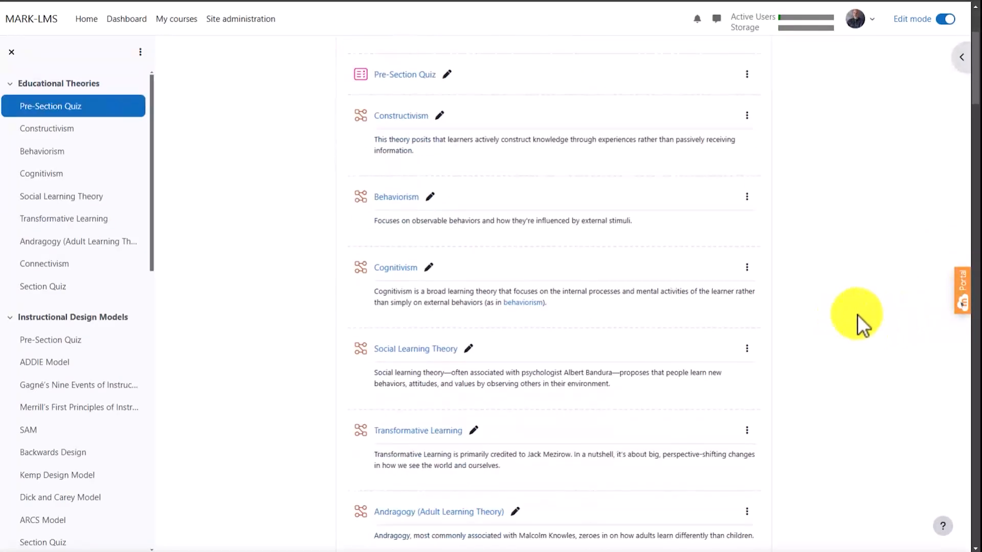
{"action": "scroll", "coordinate": [854, 320], "scroll_direction": "down", "scroll_amount": 20}
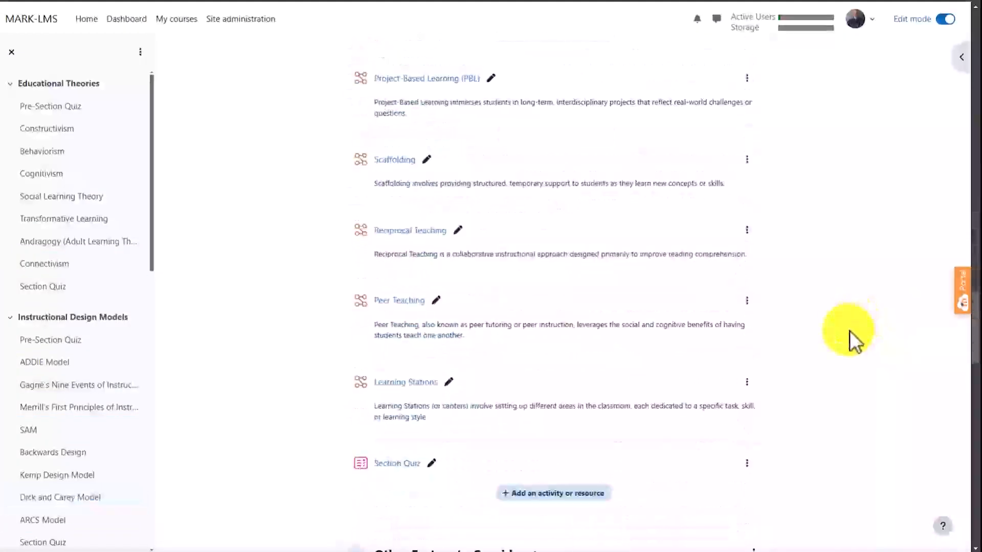
{"action": "scroll", "coordinate": [820, 337], "scroll_direction": "down", "scroll_amount": 7}
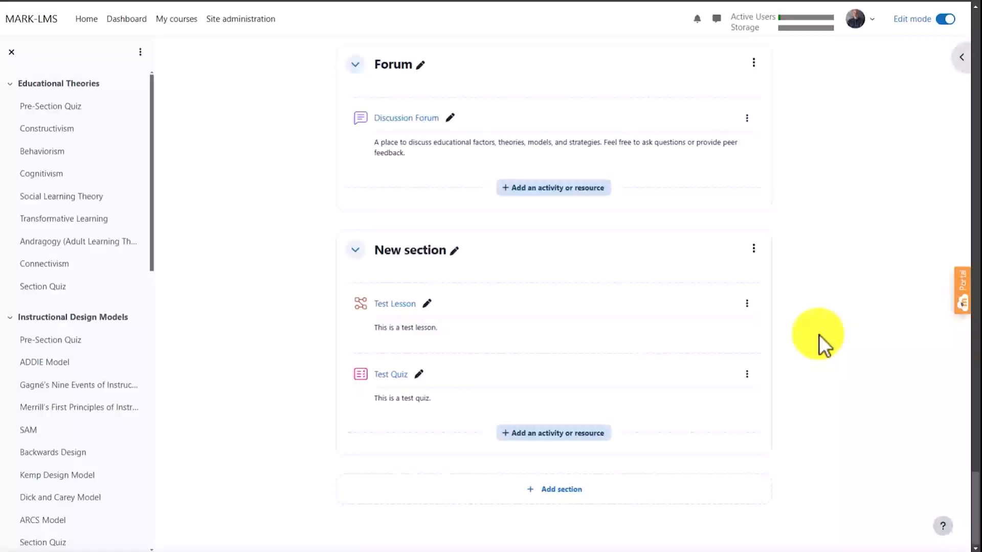
{"action": "left_click", "coordinate": [748, 378]}
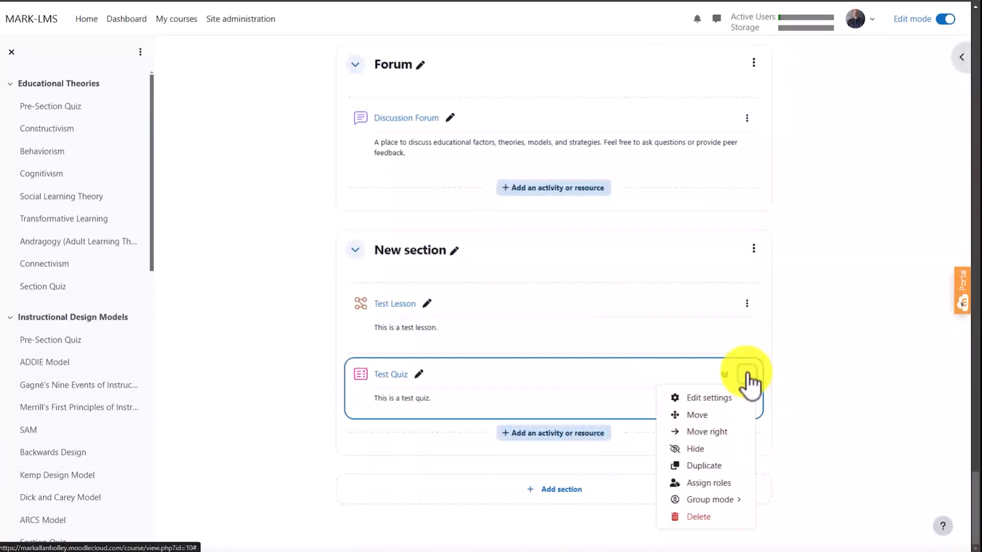
{"action": "left_click", "coordinate": [725, 399]}
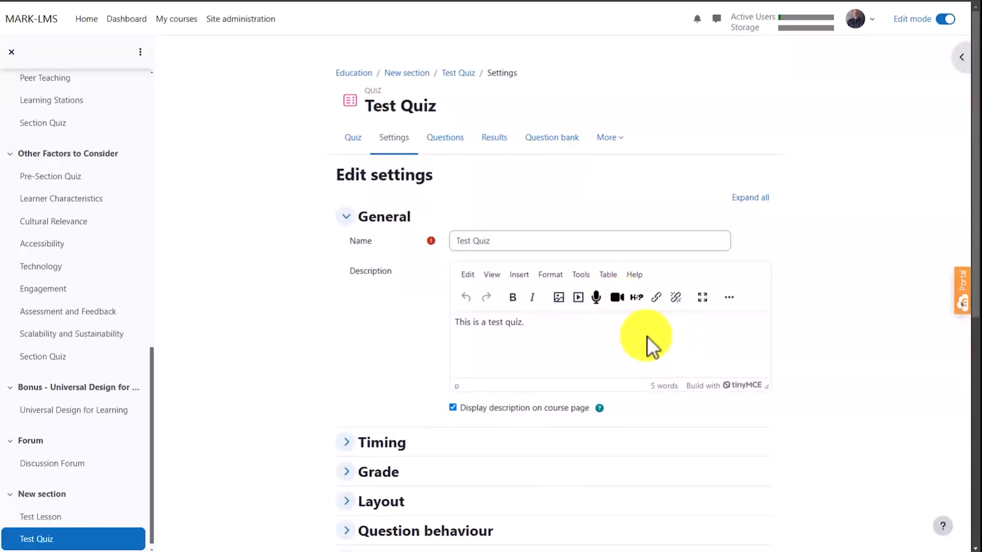
- Start adding a new Multiple choice question to Test Quiz
{"action": "left_click", "coordinate": [355, 139]}
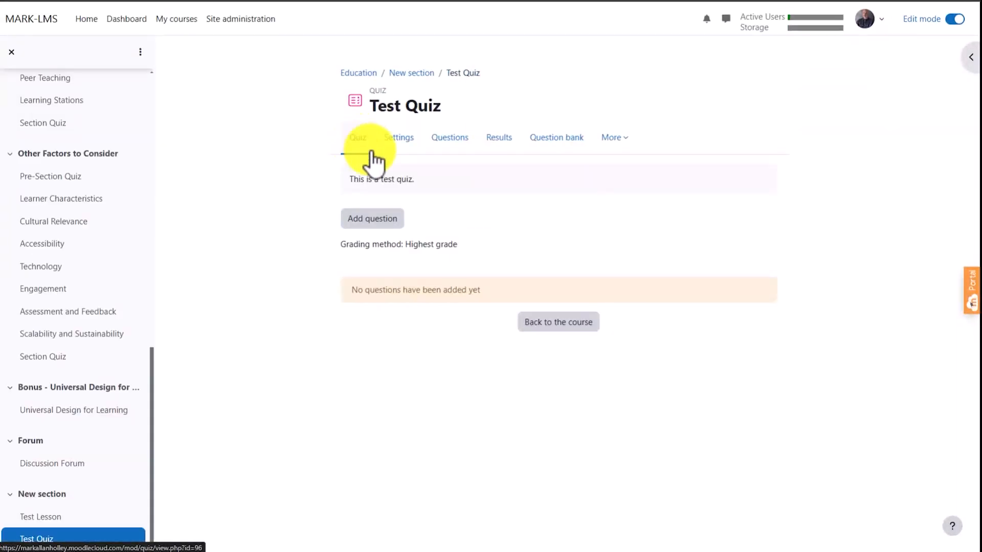
{"action": "left_click", "coordinate": [378, 219]}
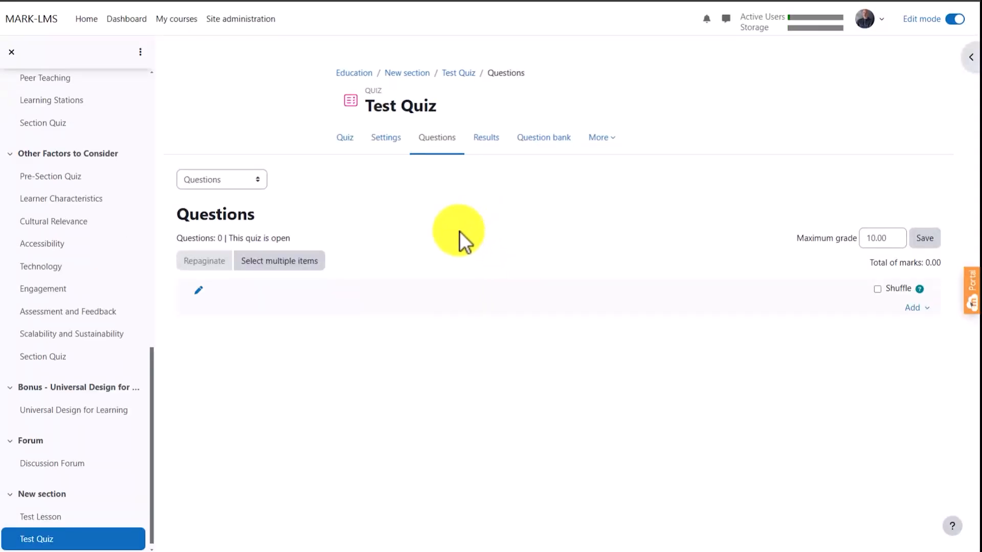
{"action": "left_click", "coordinate": [916, 308]}
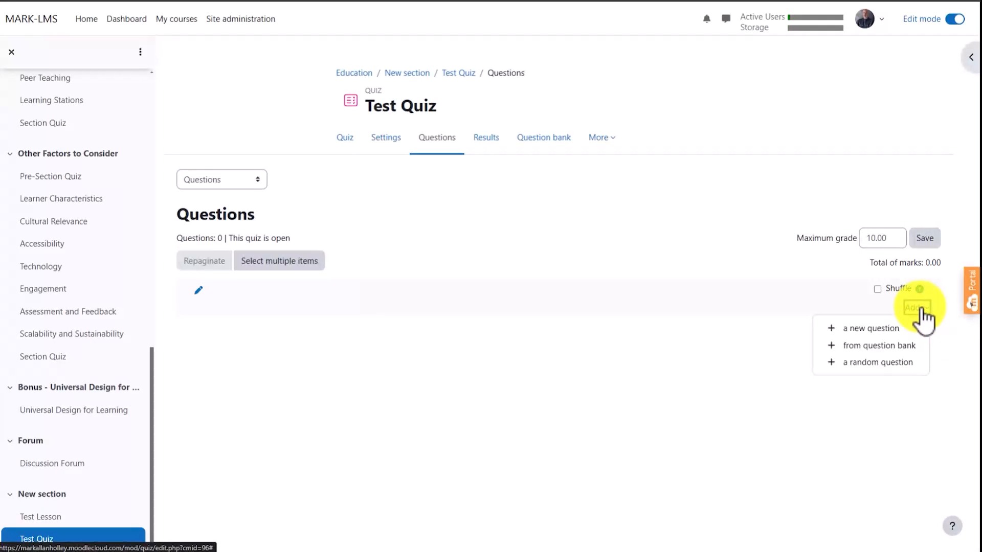
{"action": "left_click", "coordinate": [893, 327]}
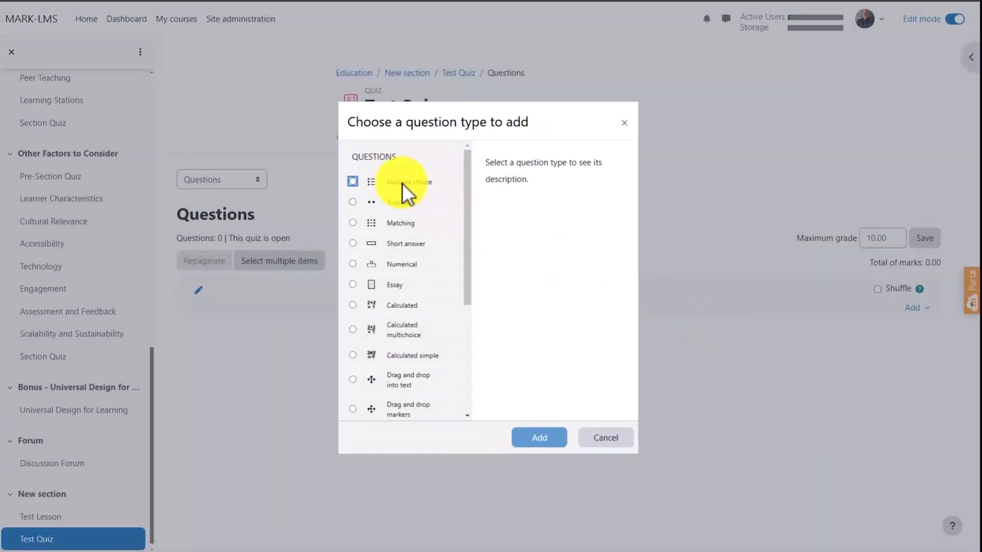
{"action": "left_click", "coordinate": [354, 181]}
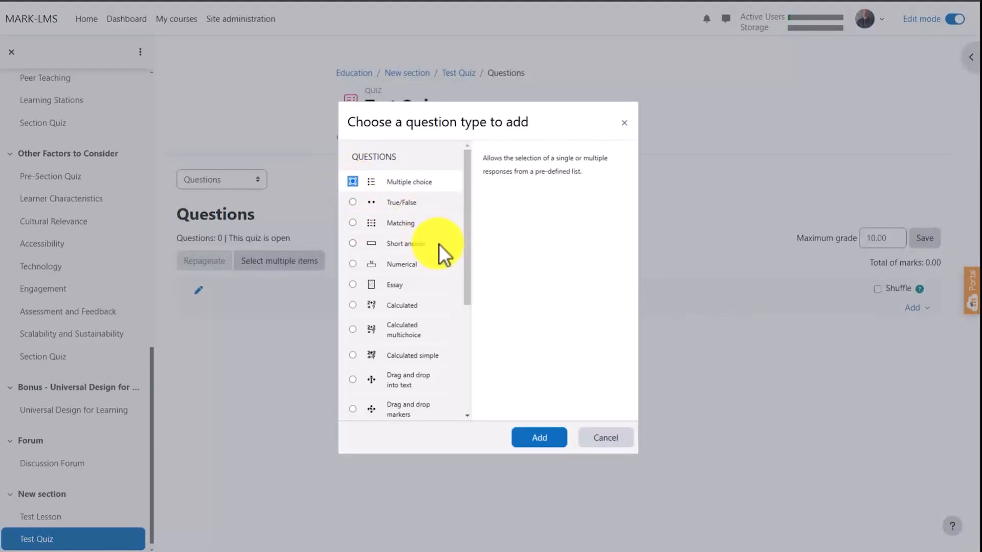
{"action": "scroll", "coordinate": [434, 220], "scroll_direction": "down", "scroll_amount": 4}
{"action": "scroll", "coordinate": [438, 245], "scroll_direction": "up", "scroll_amount": 4}
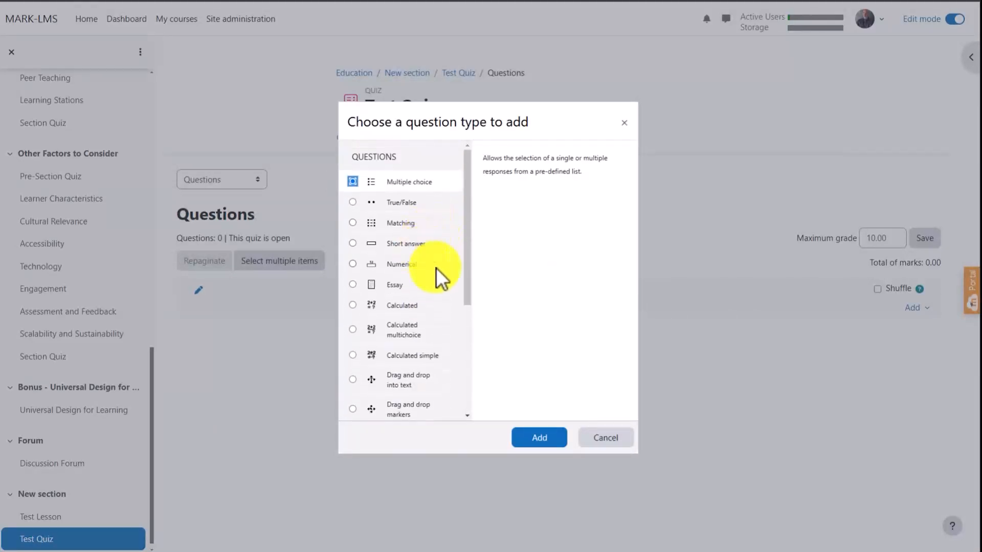
{"action": "left_click", "coordinate": [542, 438]}
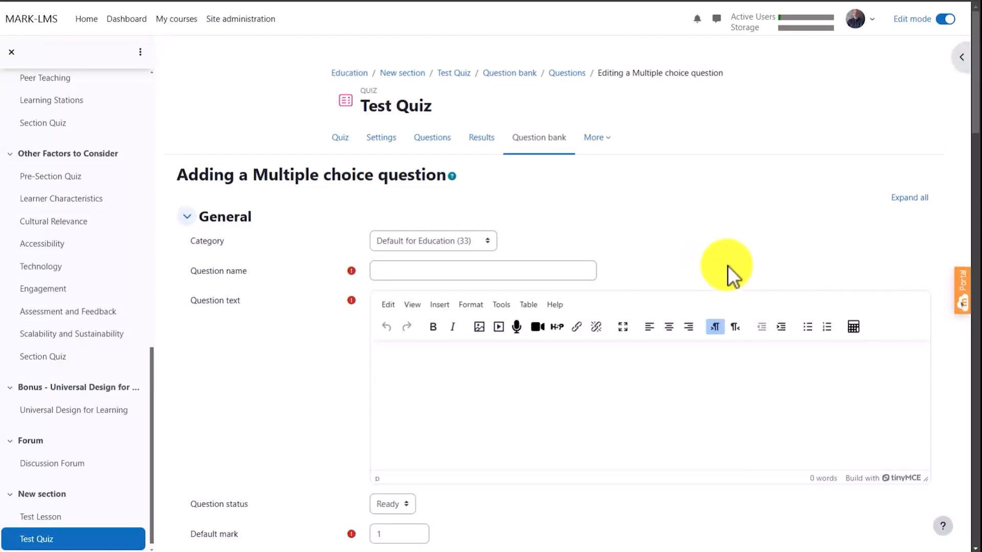
- Look over the multiple choice question form and name the question IT1
{"action": "scroll", "coordinate": [728, 265], "scroll_direction": "down", "scroll_amount": 15}
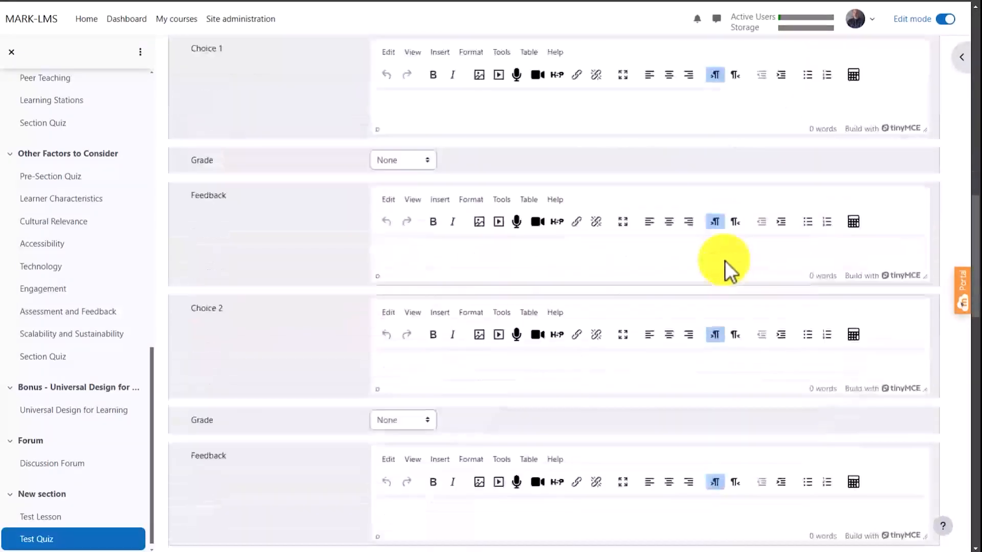
{"action": "scroll", "coordinate": [725, 260], "scroll_direction": "down", "scroll_amount": 10}
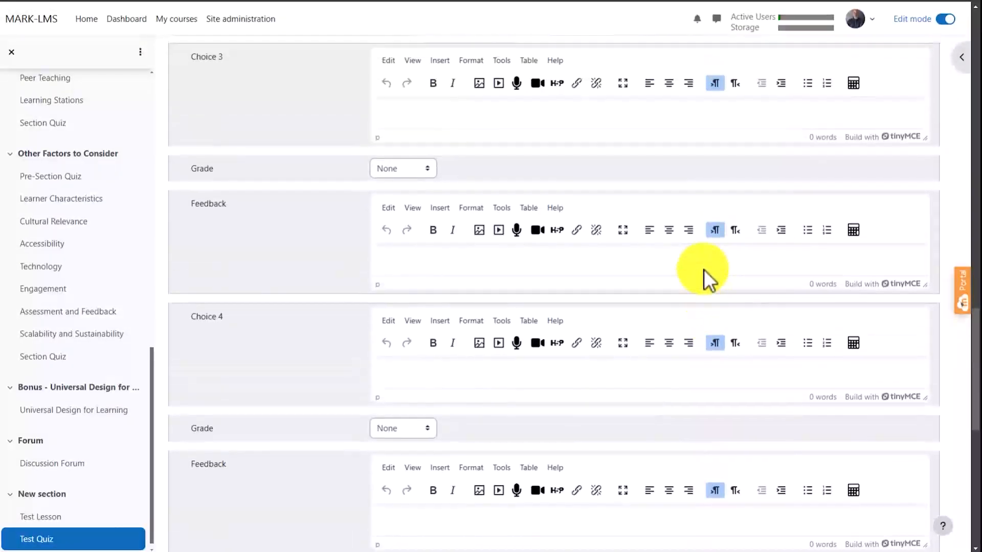
{"action": "scroll", "coordinate": [703, 269], "scroll_direction": "up", "scroll_amount": 18}
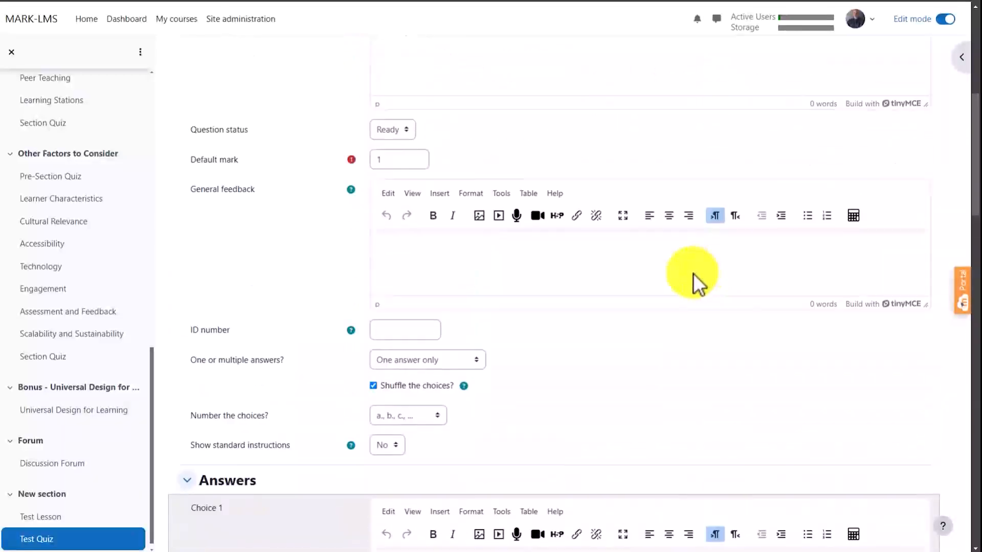
{"action": "scroll", "coordinate": [692, 273], "scroll_direction": "up", "scroll_amount": 3}
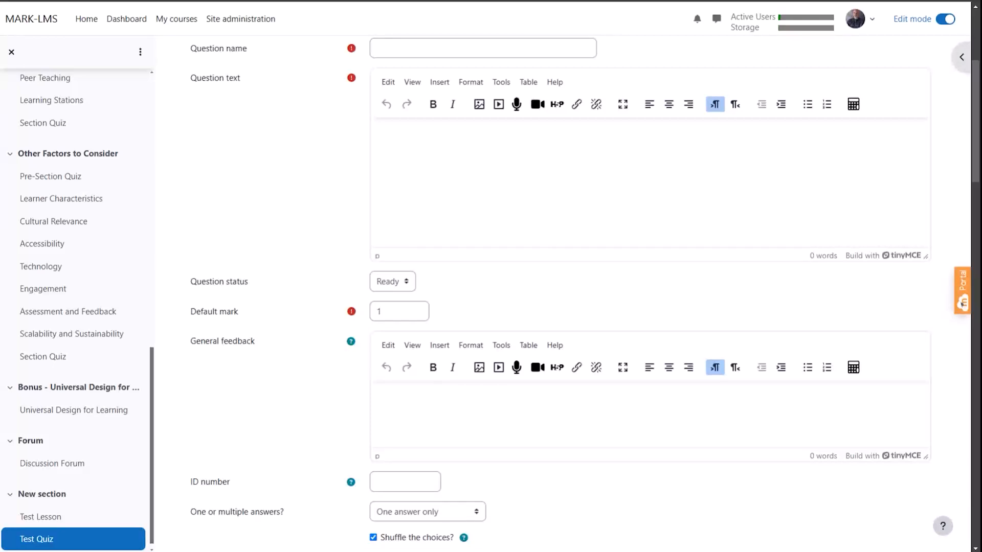
{"action": "scroll", "coordinate": [741, 339], "scroll_direction": "up", "scroll_amount": 5}
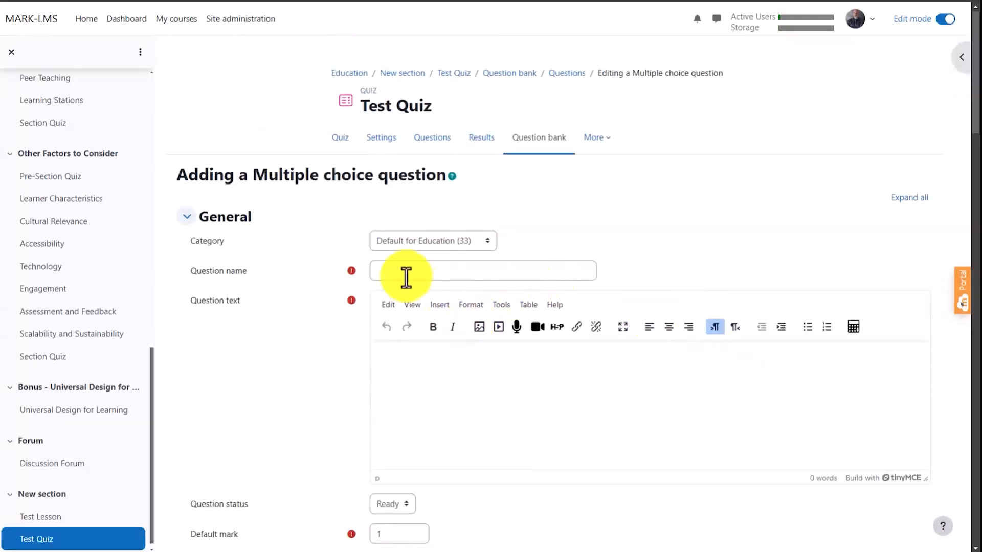
{"action": "left_click", "coordinate": [421, 271]}
{"action": "type", "text": "IT1"}
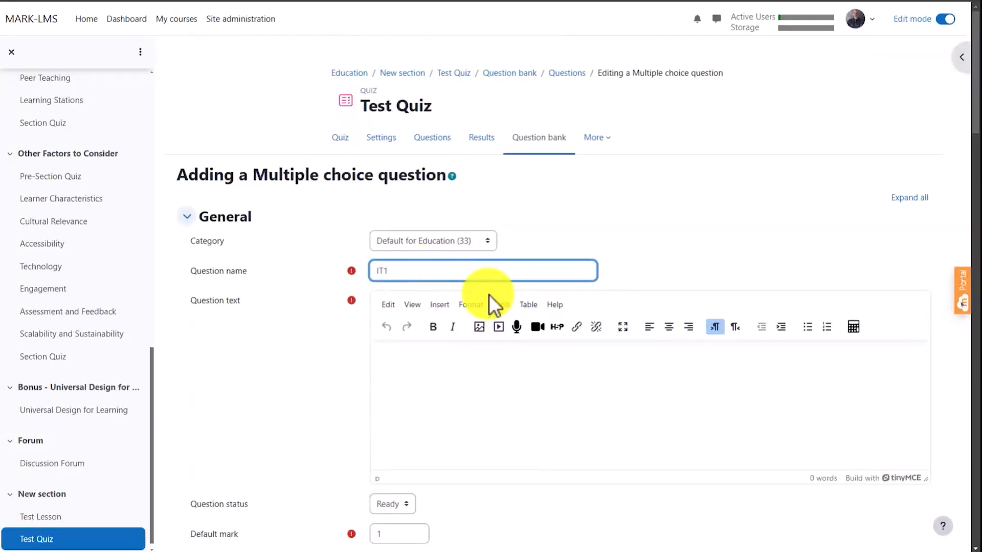
- Enter the question text "Which of the following best describes the primary function of a firewall in a network?"
{"action": "left_click", "coordinate": [431, 365]}
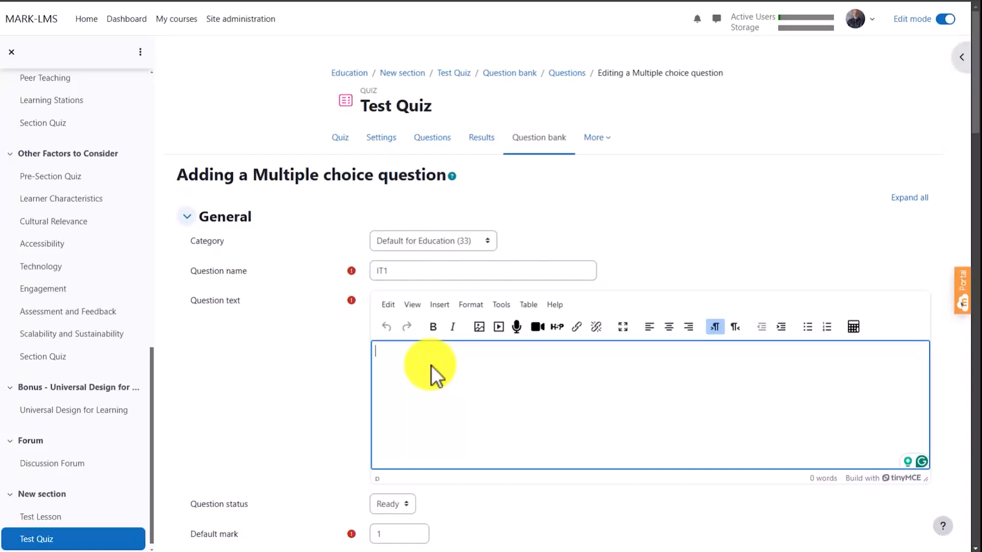
{"action": "type", "text": "Which of t"}
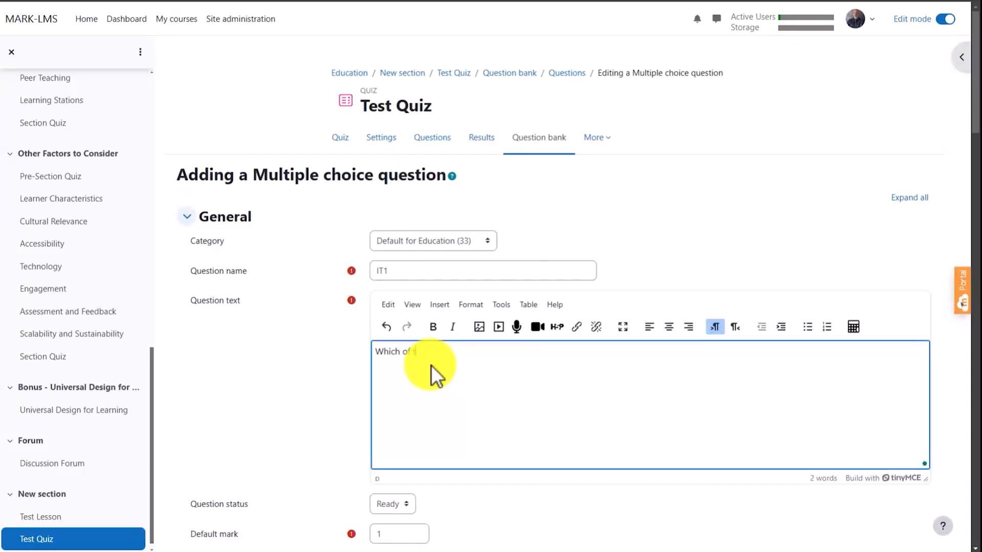
{"action": "type", "text": "he following best describes the primary"}
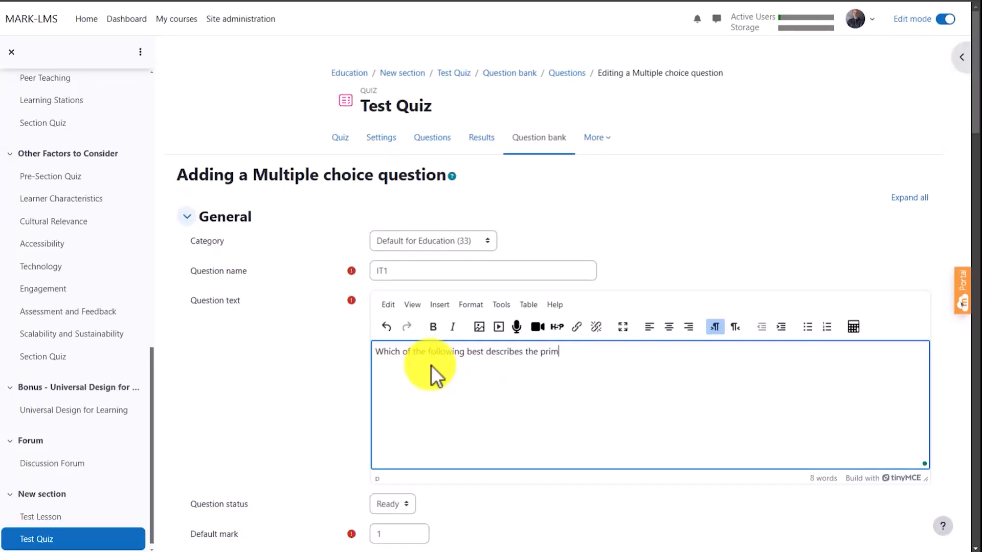
{"action": "type", "text": "tion of a firewall in a ne"}
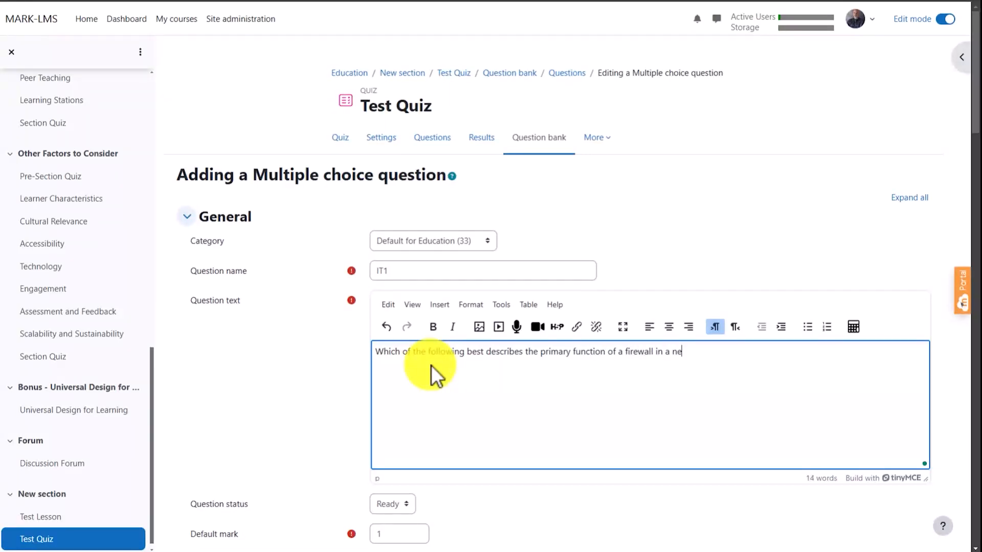
{"action": "type", "text": "twork?"}
- Fill in Choice 1 with "It encrypts data to ensure secure communication."
{"action": "scroll", "coordinate": [460, 363], "scroll_direction": "down", "scroll_amount": 5}
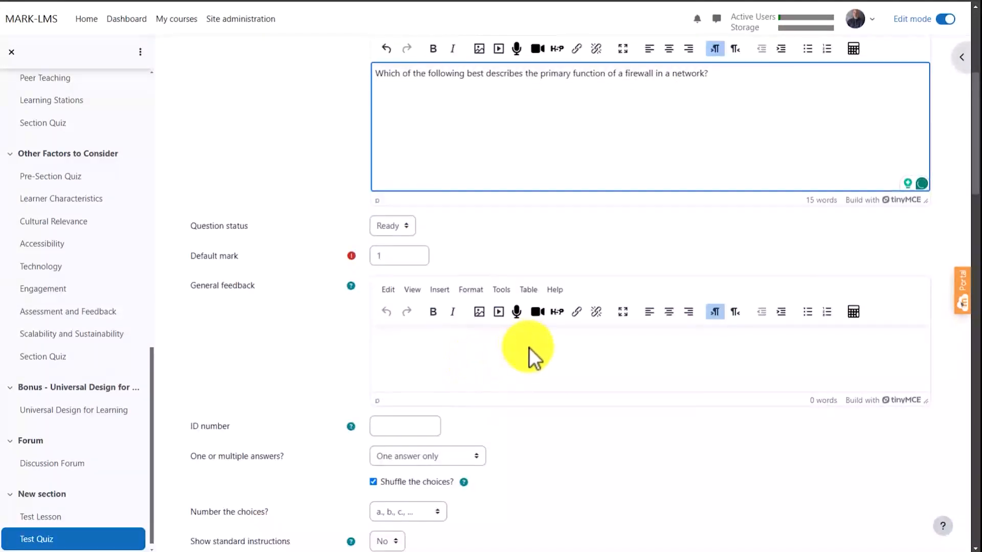
{"action": "scroll", "coordinate": [615, 307], "scroll_direction": "down", "scroll_amount": 6}
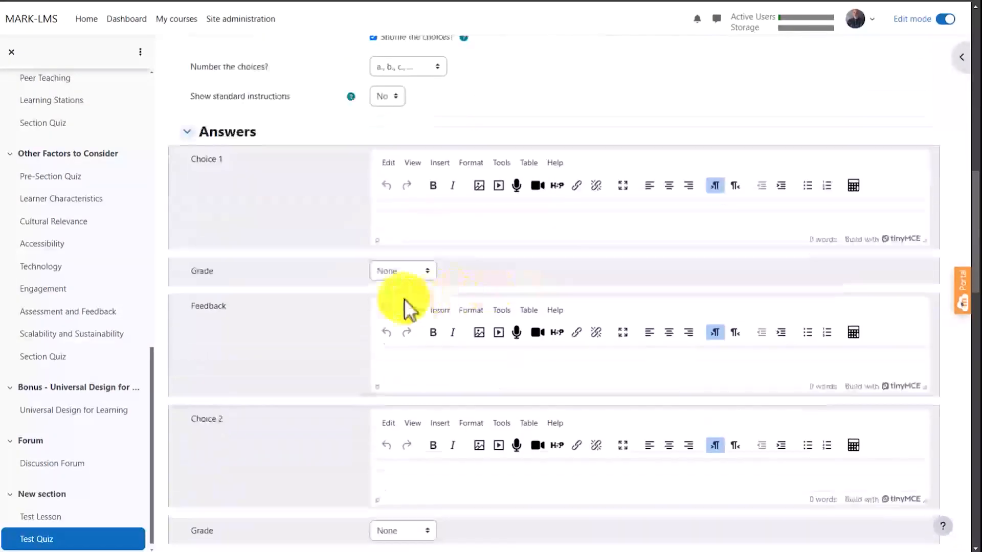
{"action": "left_click", "coordinate": [419, 213]}
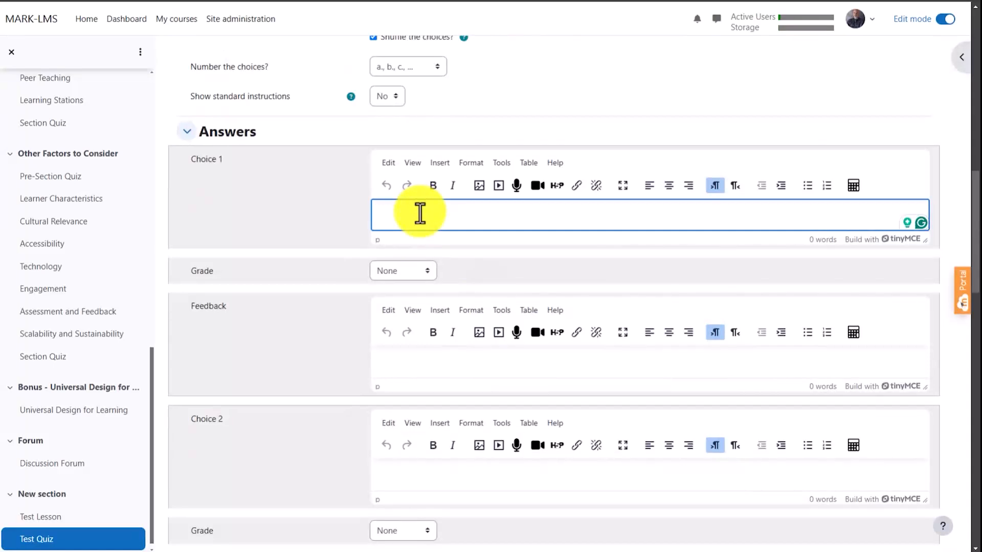
{"action": "type", "text": "It encrypts data to ensure"}
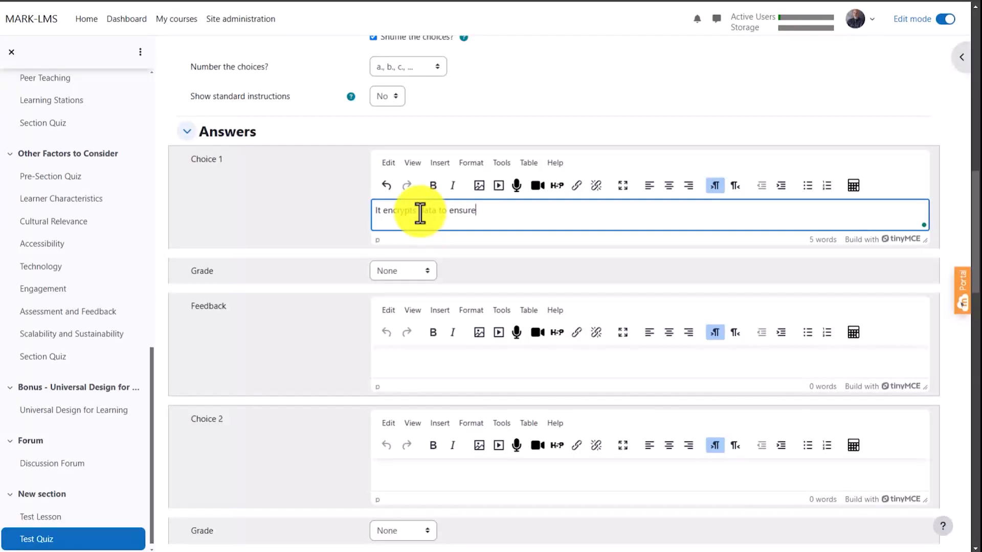
{"action": "type", "text": "secure communication."}
- Fill in Choice 2 with "It monitors and controls incoming and outgoing network traffic based on rules."
{"action": "scroll", "coordinate": [443, 215], "scroll_direction": "down", "scroll_amount": 3}
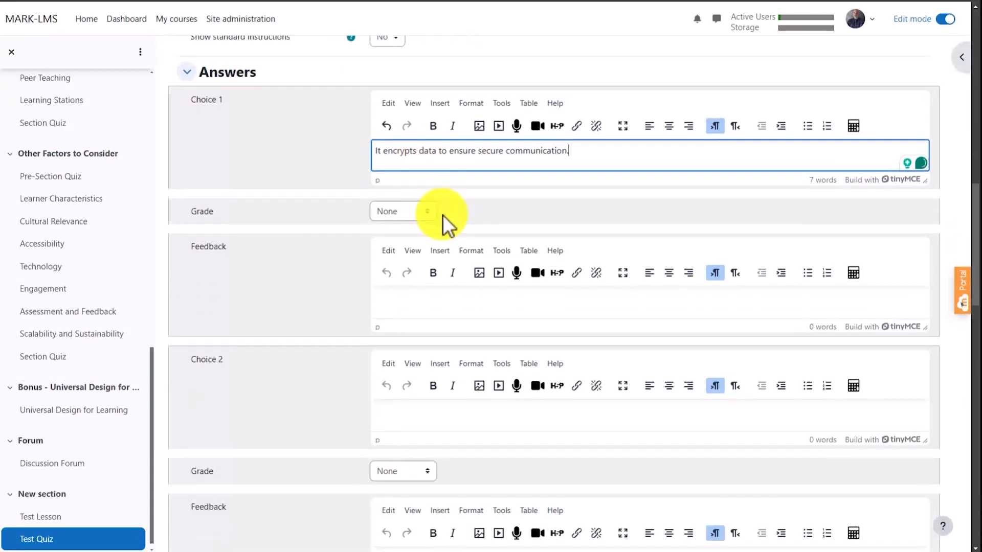
{"action": "left_click", "coordinate": [429, 206]}
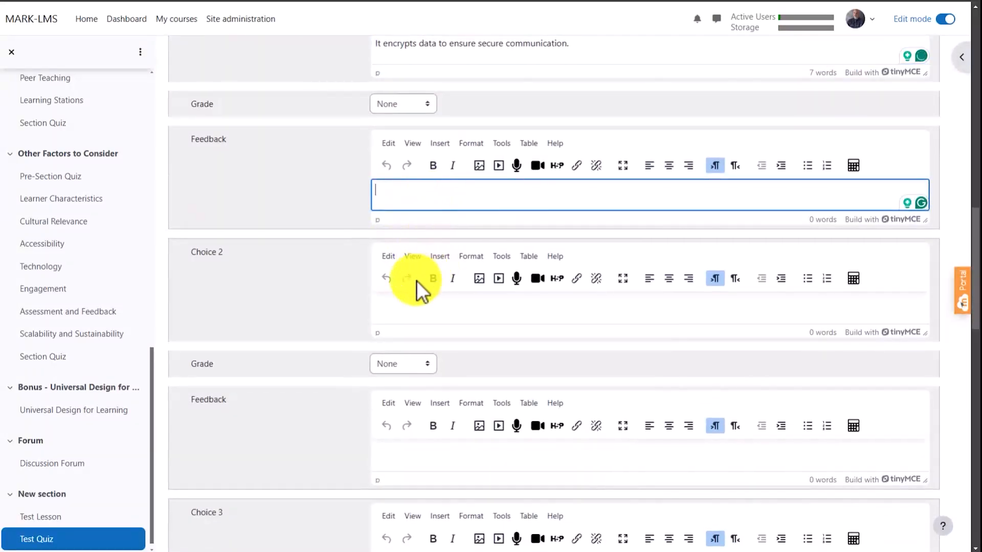
{"action": "left_click", "coordinate": [415, 307]}
{"action": "type", "text": "It m"}
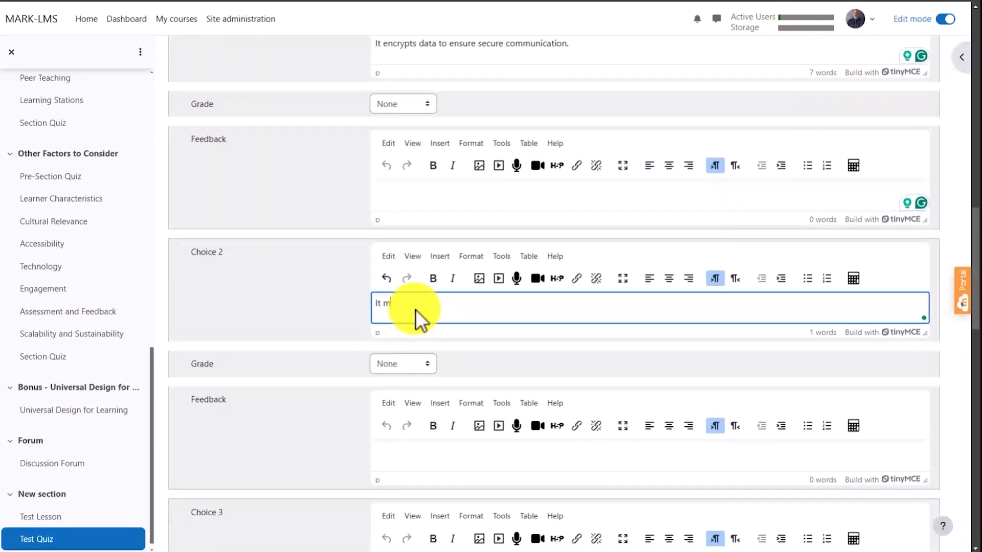
{"action": "type", "text": "onitors and controls incoming and outgoing netwro"}
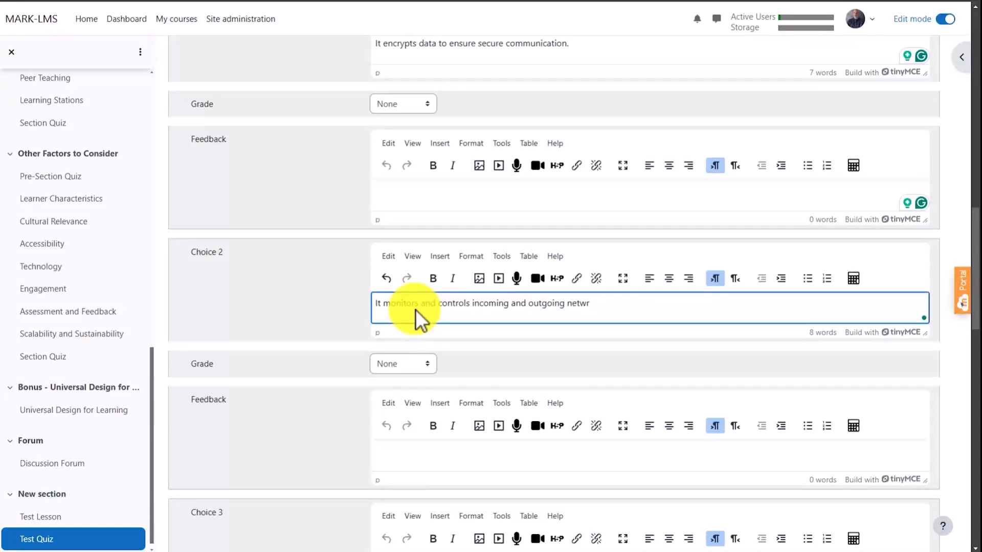
{"action": "key", "text": "BackSpace"}
{"action": "type", "text": "ork traffic based on rules."}
- Fill in Choice 3 with "It provides storage and backup for critical data."
{"action": "scroll", "coordinate": [852, 329], "scroll_direction": "down", "scroll_amount": 4}
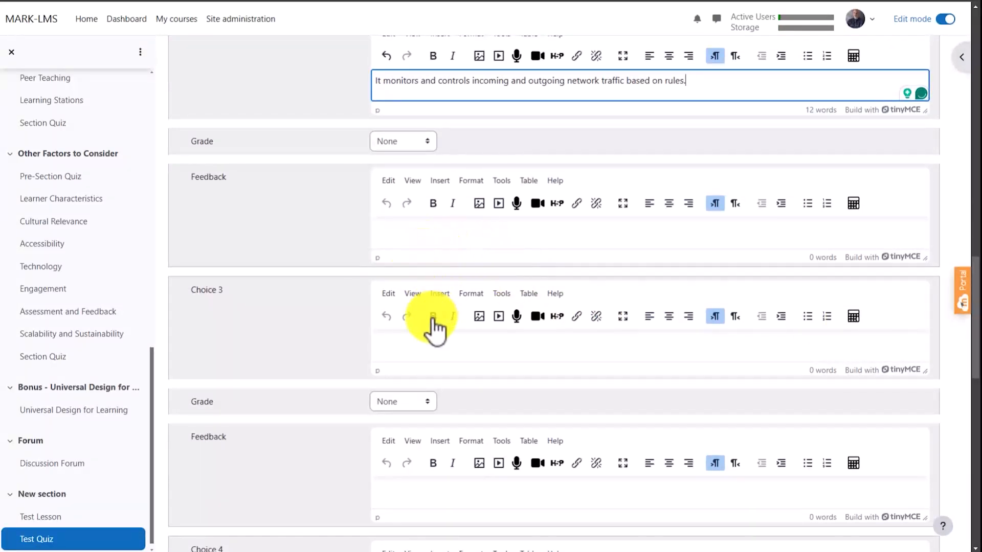
{"action": "left_click", "coordinate": [415, 344]}
{"action": "type", "text": "It p"}
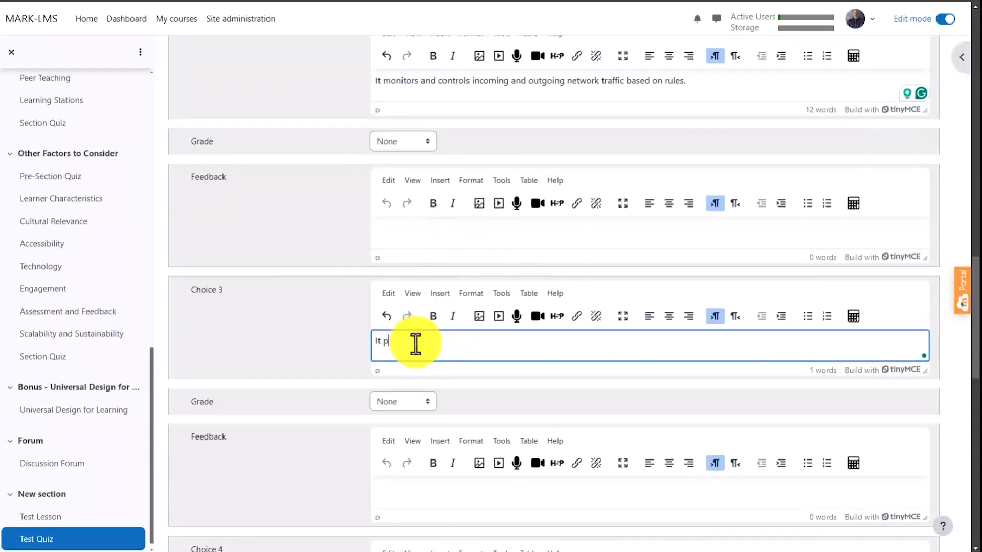
{"action": "type", "text": "rovides storage and backup for critical "}
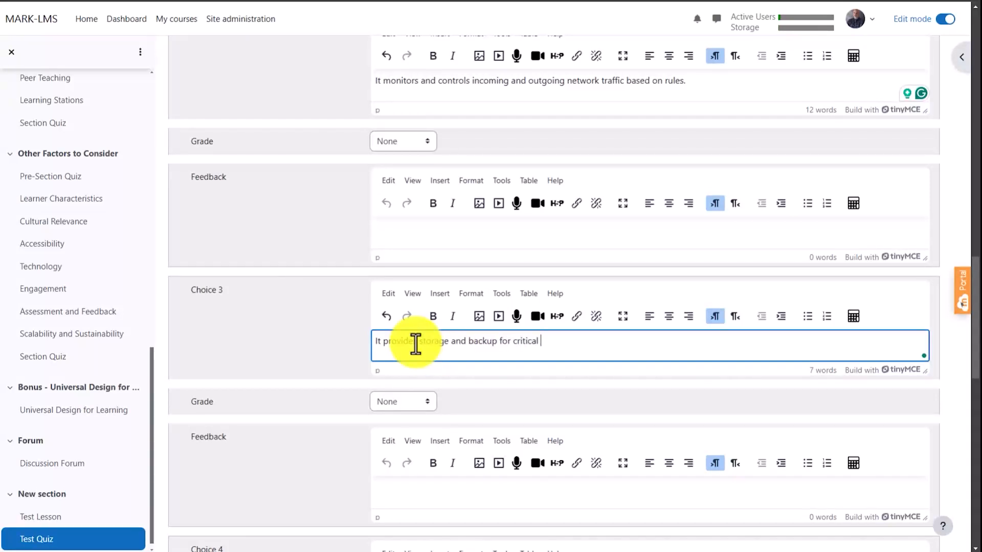
{"action": "type", "text": "data."}
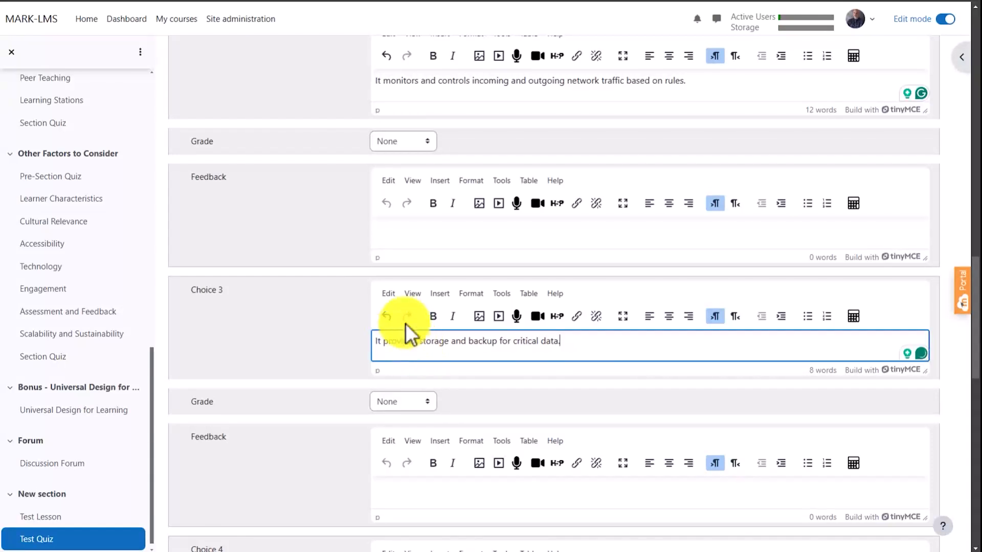
- Fill in Choice 4 with "It manages the IP addresses assigned to devices." and return to the first choice
{"action": "scroll", "coordinate": [440, 329], "scroll_direction": "down", "scroll_amount": 4}
{"action": "left_click", "coordinate": [430, 391]}
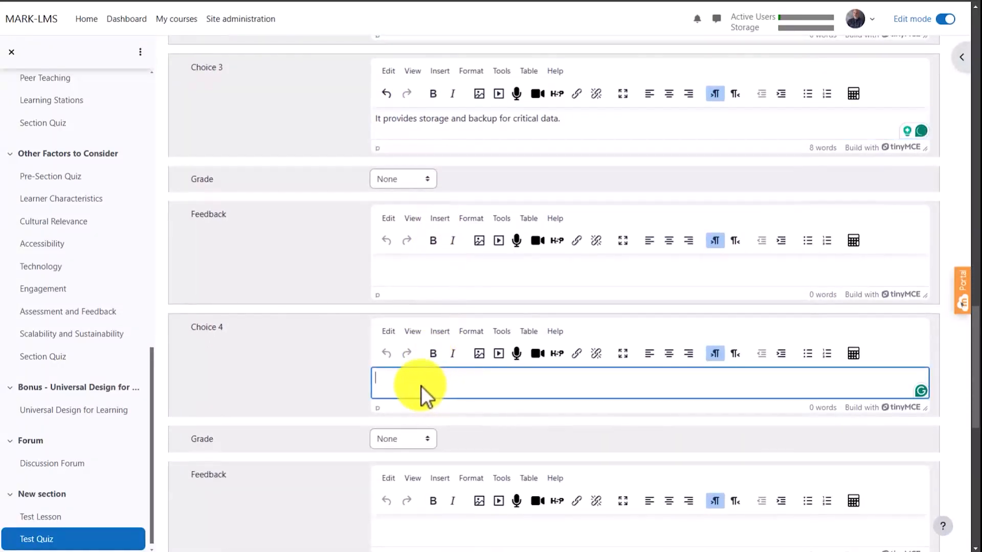
{"action": "type", "text": "It manages the"}
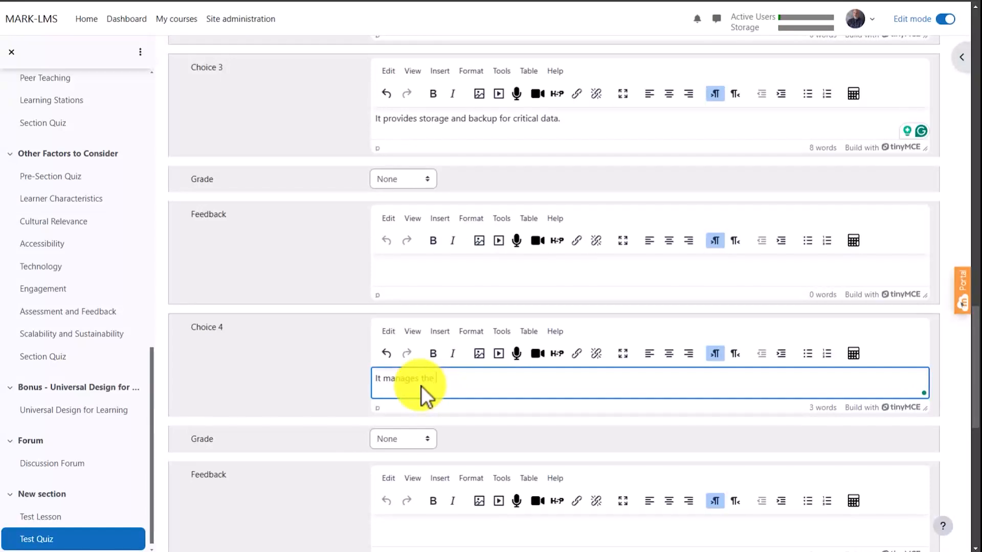
{"action": "type", "text": " IP addresses assigned to de"}
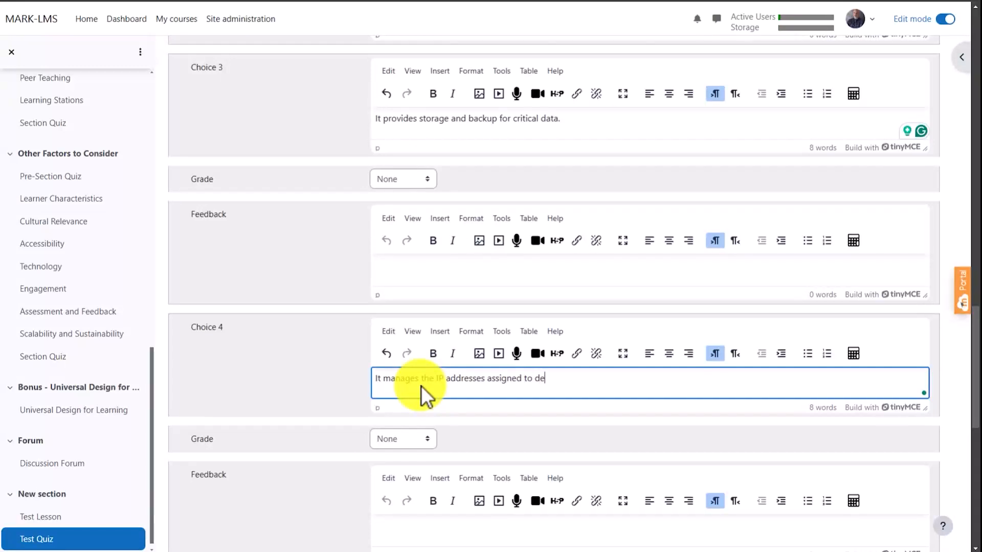
{"action": "type", "text": "vices."}
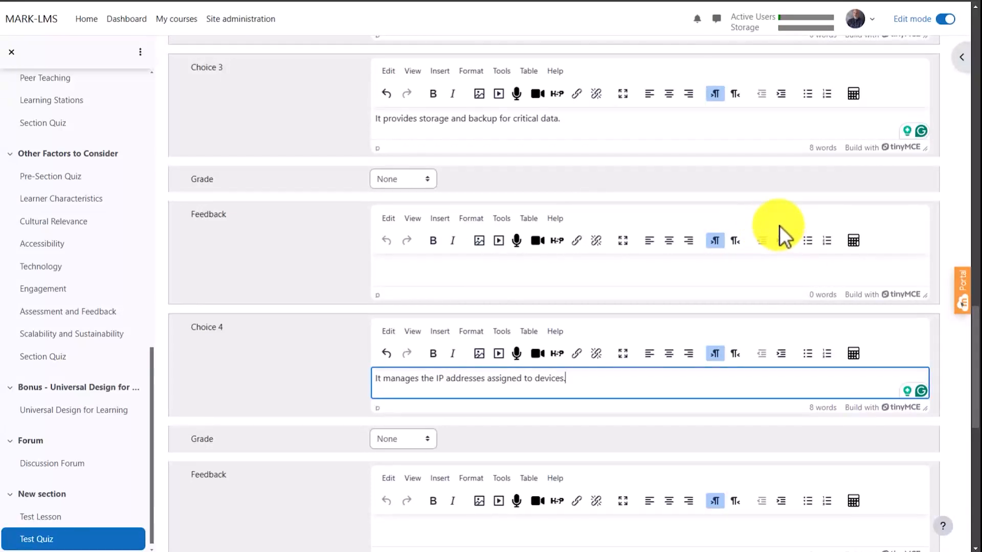
{"action": "scroll", "coordinate": [779, 228], "scroll_direction": "up", "scroll_amount": 6}
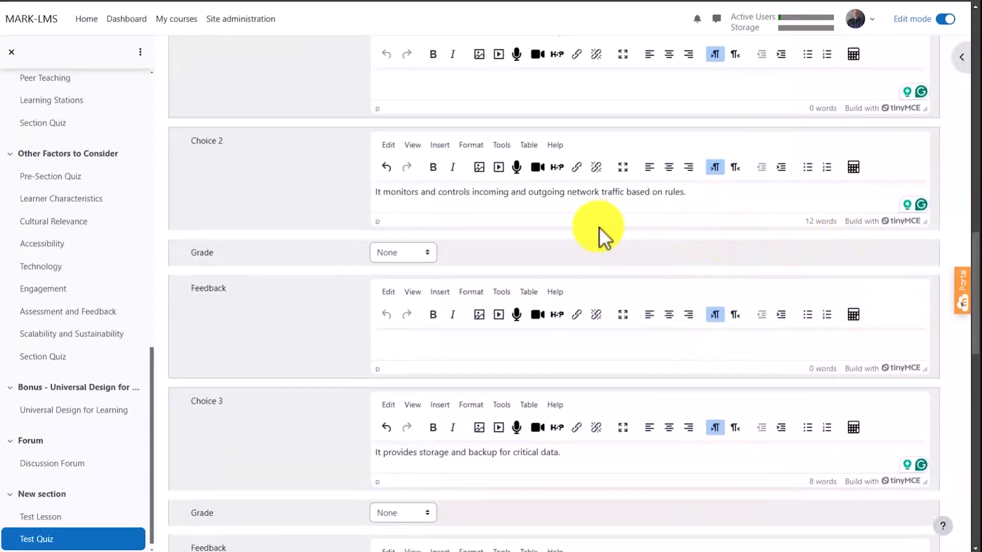
{"action": "scroll", "coordinate": [599, 226], "scroll_direction": "up", "scroll_amount": 5}
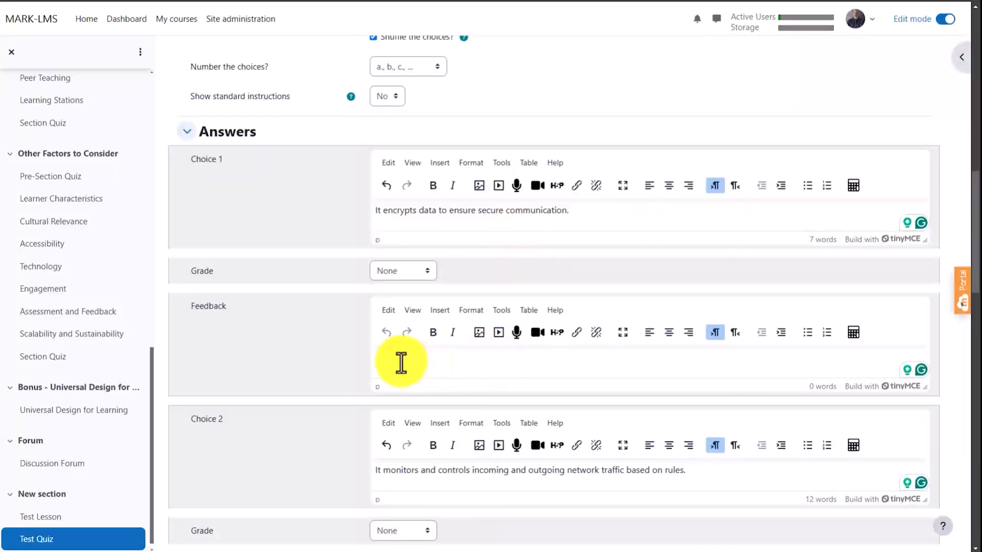
- Fill in the feedback for Choice 1 with "Not quite. Encryption is typically handled by TLS or VPN protocols."
{"action": "left_click", "coordinate": [404, 361]}
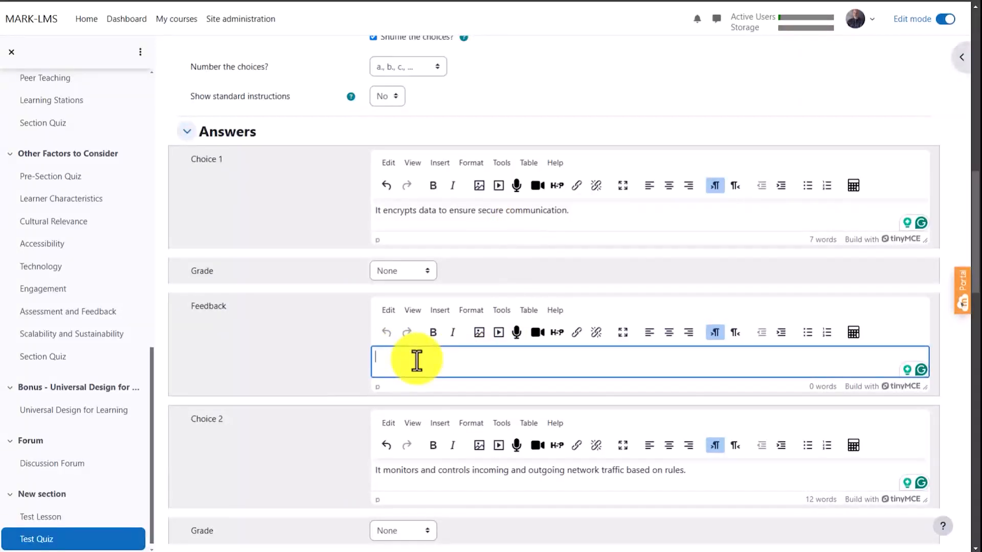
{"action": "type", "text": "Not quite. Encryption is typ"}
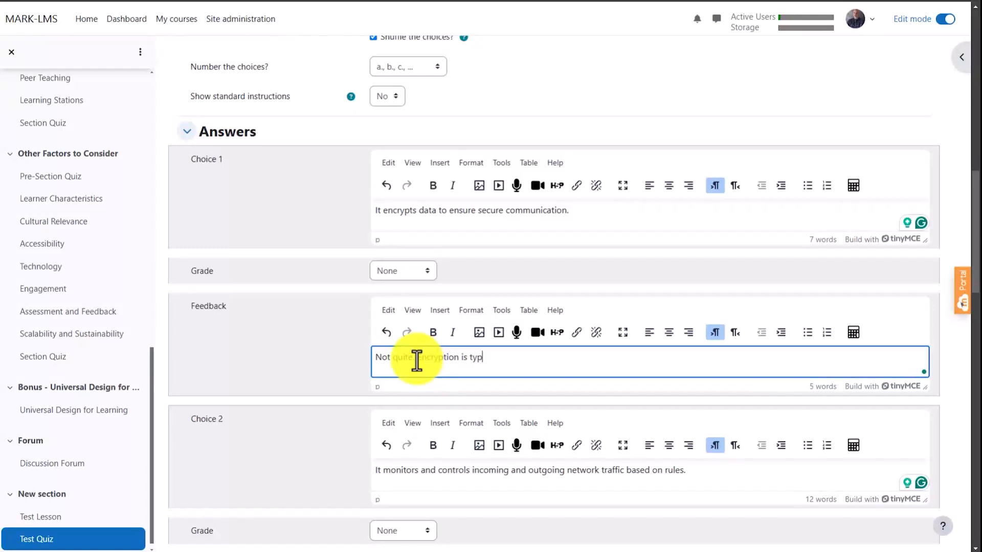
{"action": "type", "text": "ically handled by TLS or VPN protoco"}
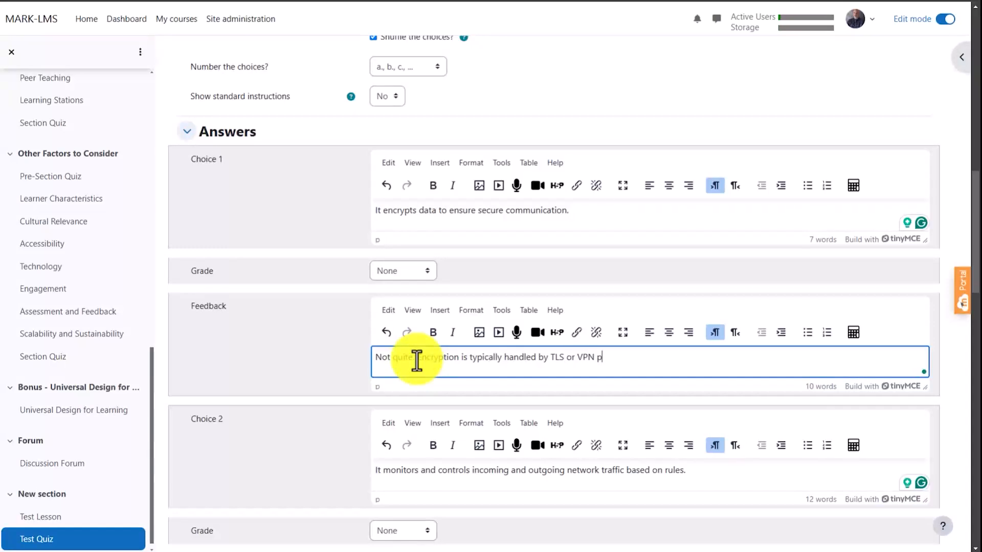
{"action": "type", "text": "ls."}
- Fill in the feedback for Choice 2 with "Correct! A firewall acts as a security barrier."
{"action": "scroll", "coordinate": [511, 353], "scroll_direction": "down", "scroll_amount": 4}
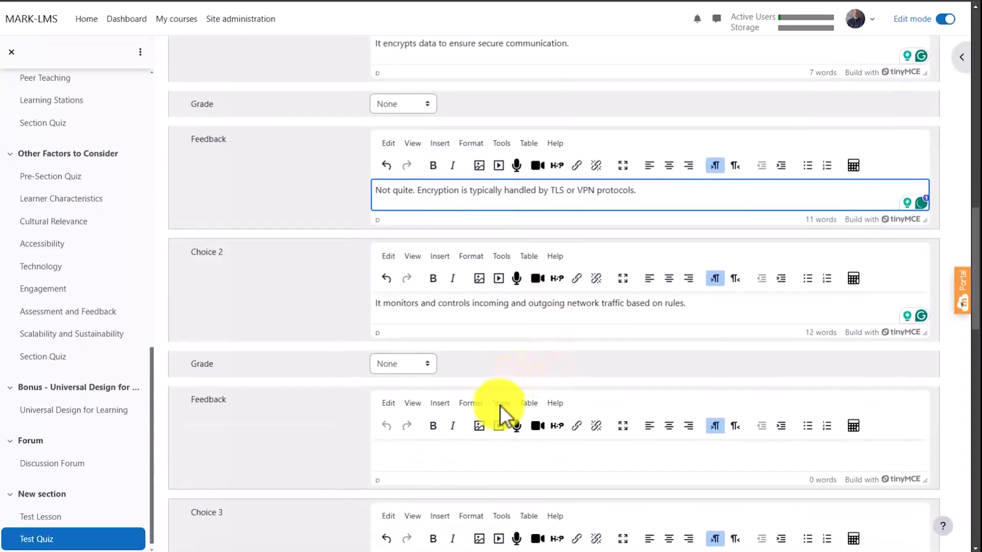
{"action": "left_click", "coordinate": [412, 396]}
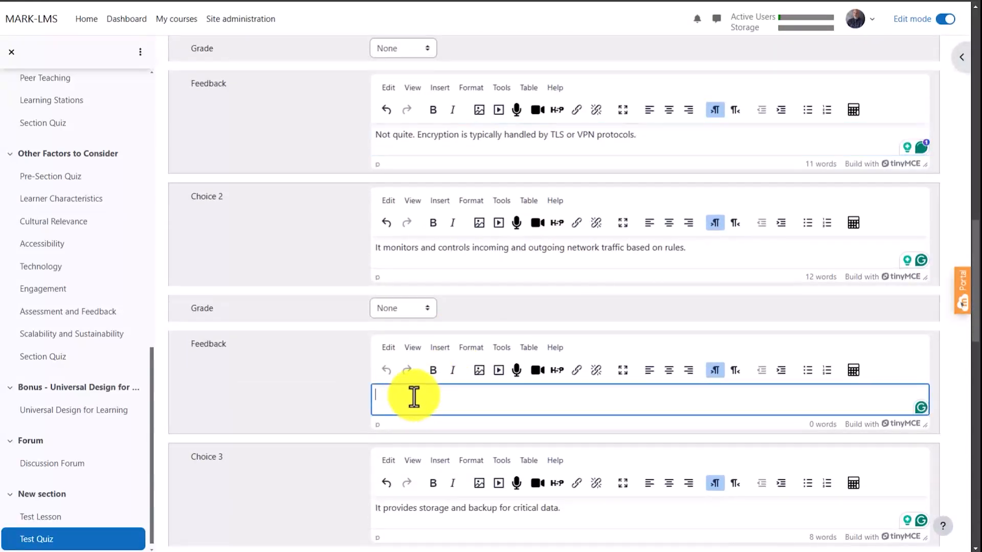
{"action": "type", "text": "Correct! A fire"}
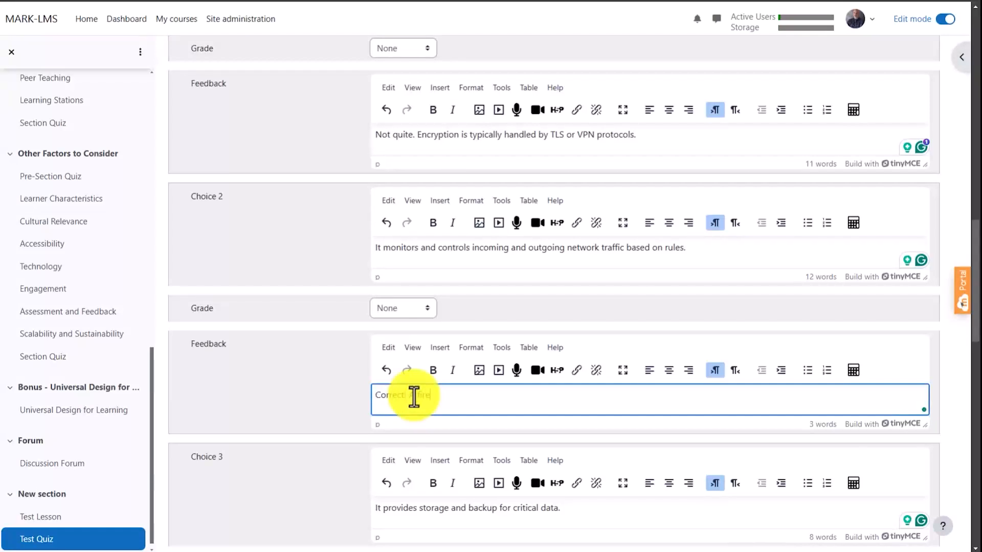
{"action": "type", "text": "wall acts as a security barrier."}
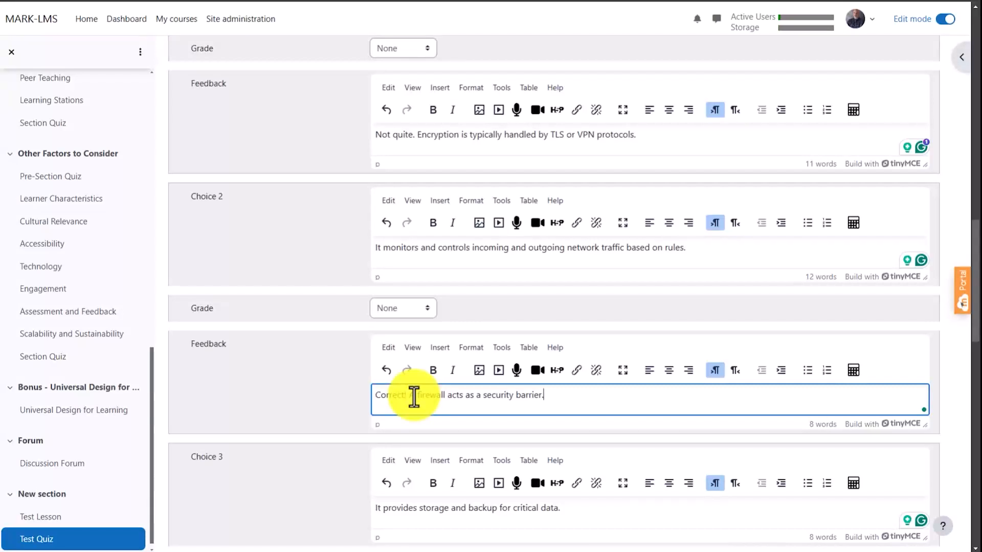
- Set the grade of Choice 2 to 100% and save the multiple choice question
{"action": "scroll", "coordinate": [332, 352], "scroll_direction": "up", "scroll_amount": 1}
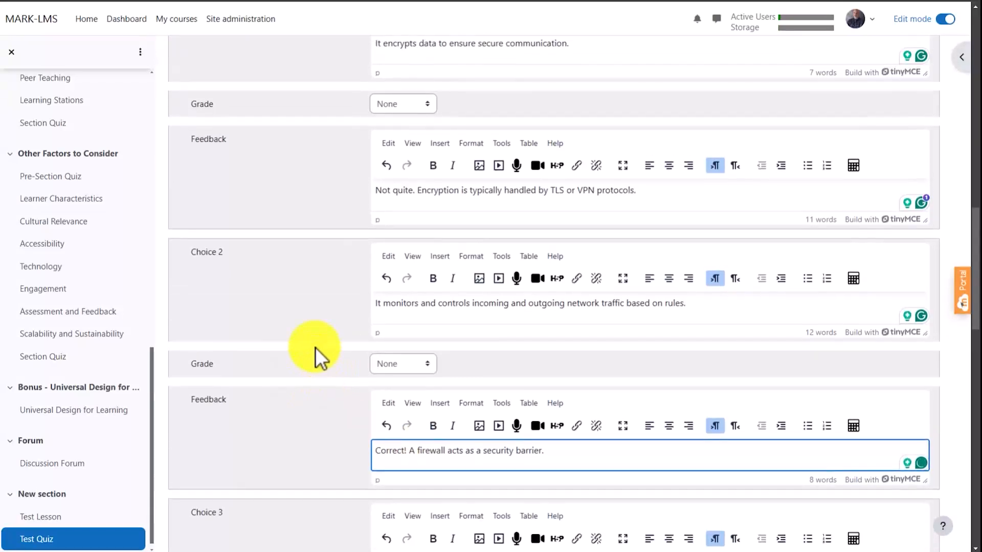
{"action": "left_click", "coordinate": [425, 363]}
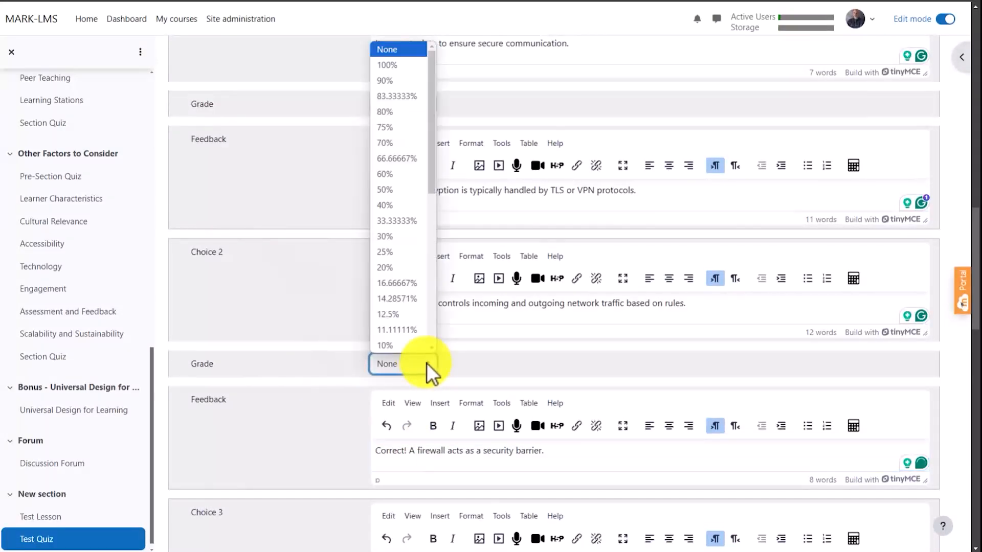
{"action": "left_click", "coordinate": [391, 66]}
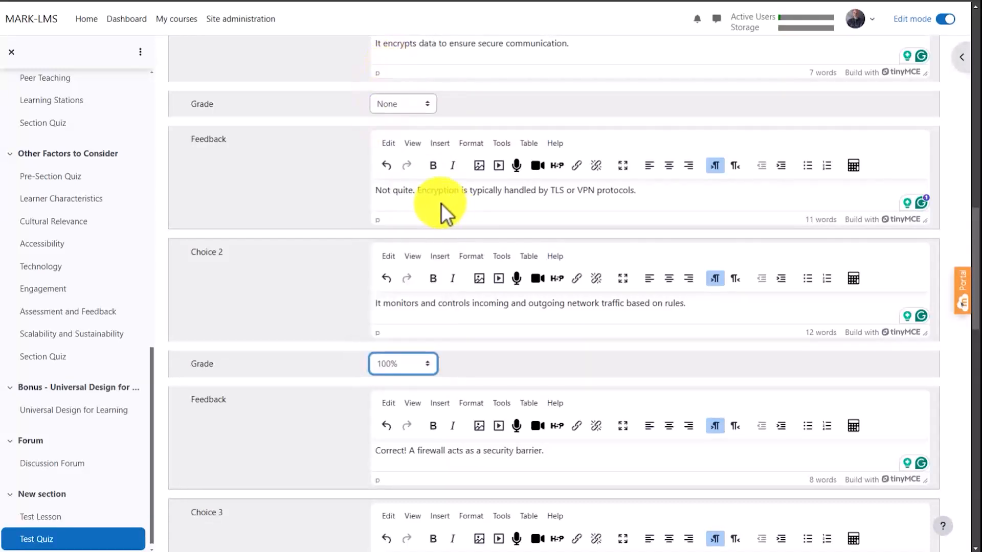
{"action": "scroll", "coordinate": [440, 203], "scroll_direction": "up", "scroll_amount": 2}
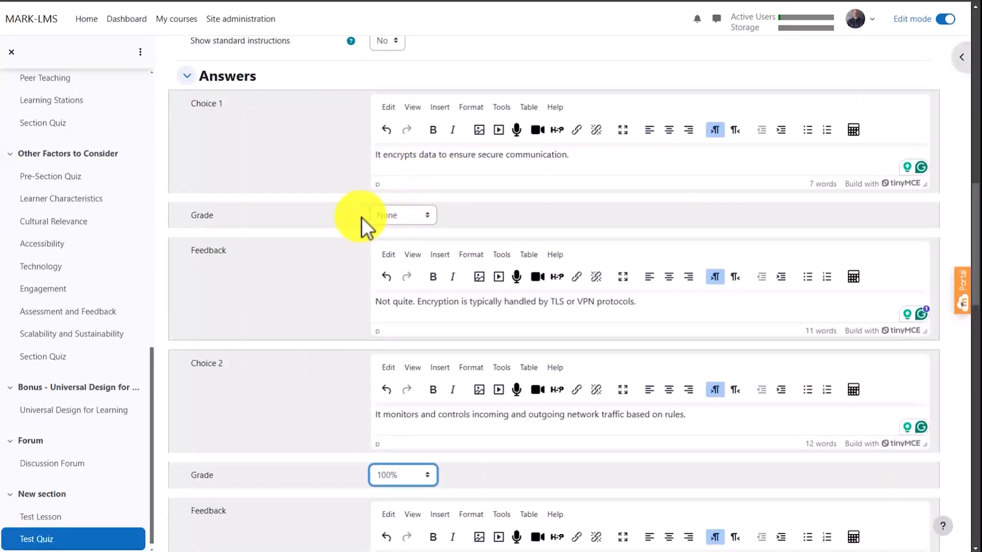
{"action": "scroll", "coordinate": [352, 222], "scroll_direction": "down", "scroll_amount": 2}
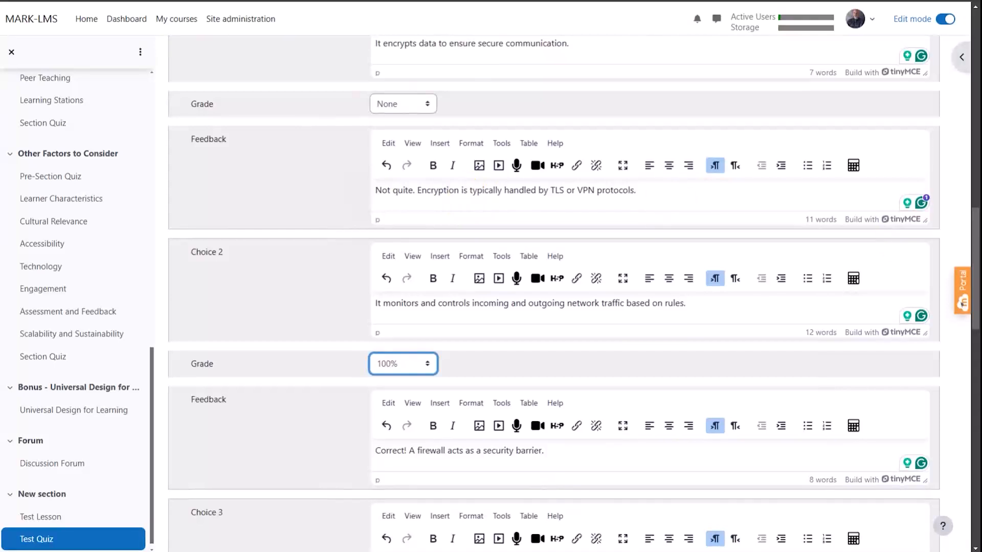
{"action": "scroll", "coordinate": [764, 291], "scroll_direction": "down", "scroll_amount": 10}
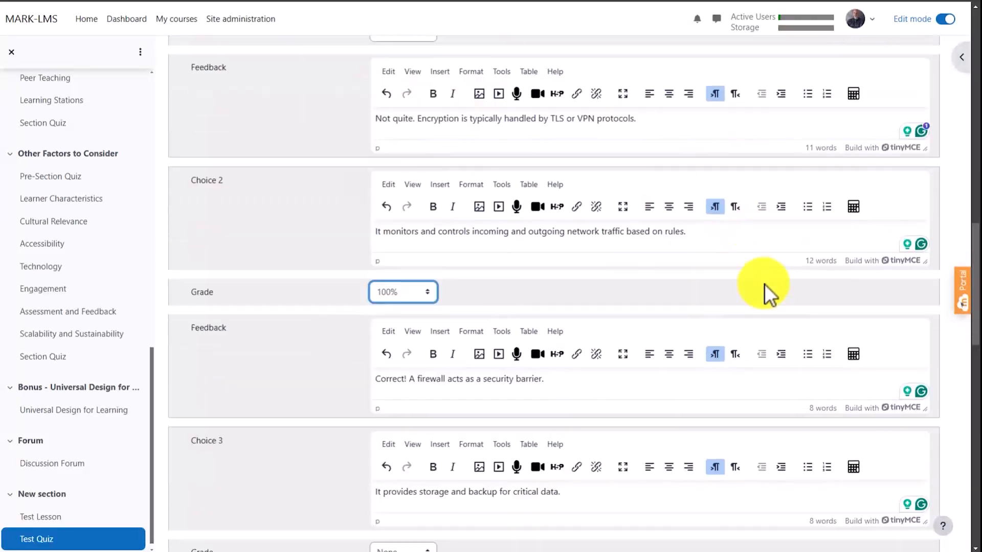
{"action": "scroll", "coordinate": [751, 270], "scroll_direction": "down", "scroll_amount": 6}
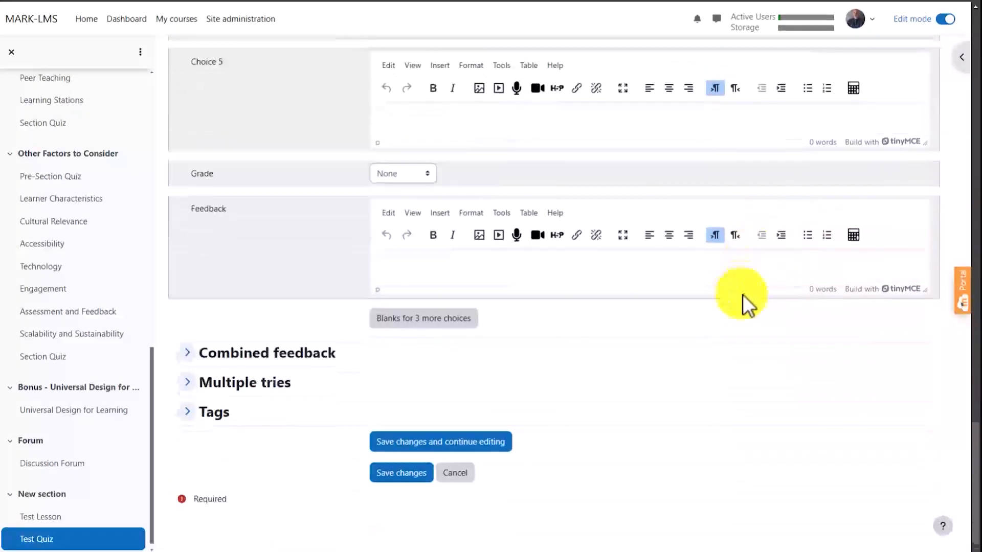
{"action": "left_click", "coordinate": [404, 479]}
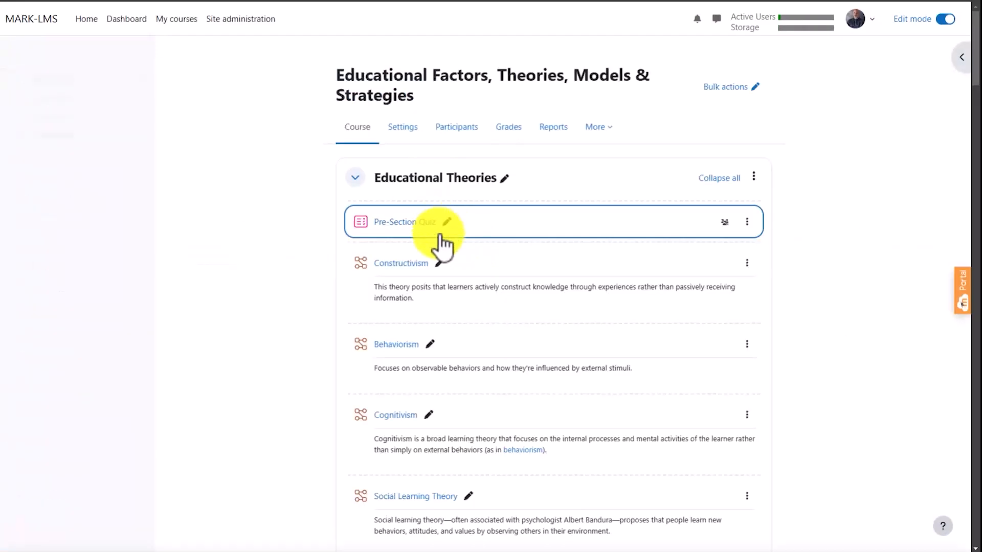
- Look over the start of the course page and open the Pre-Section Quiz in the Educational Theories section
{"action": "scroll", "coordinate": [301, 218], "scroll_direction": "down", "scroll_amount": 1}
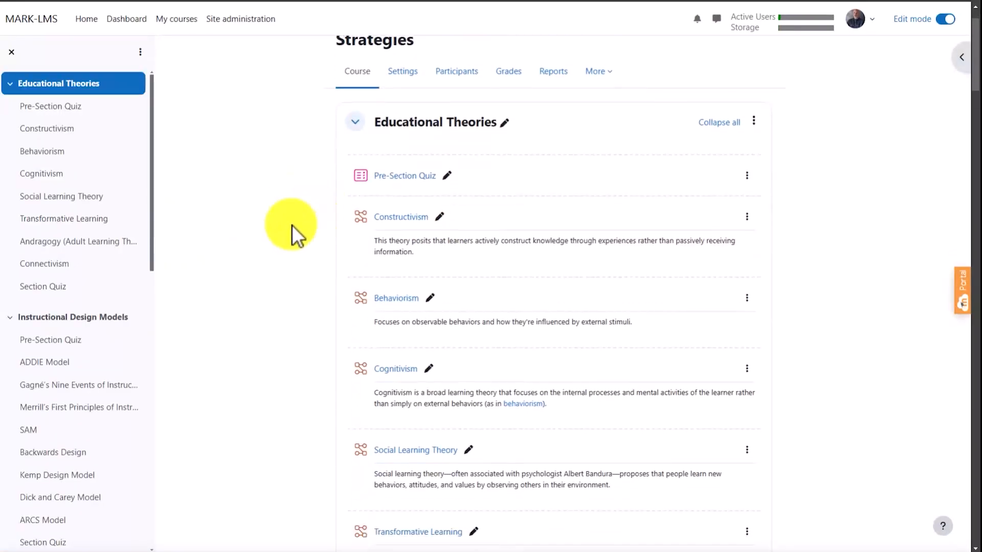
{"action": "scroll", "coordinate": [321, 223], "scroll_direction": "down", "scroll_amount": 1}
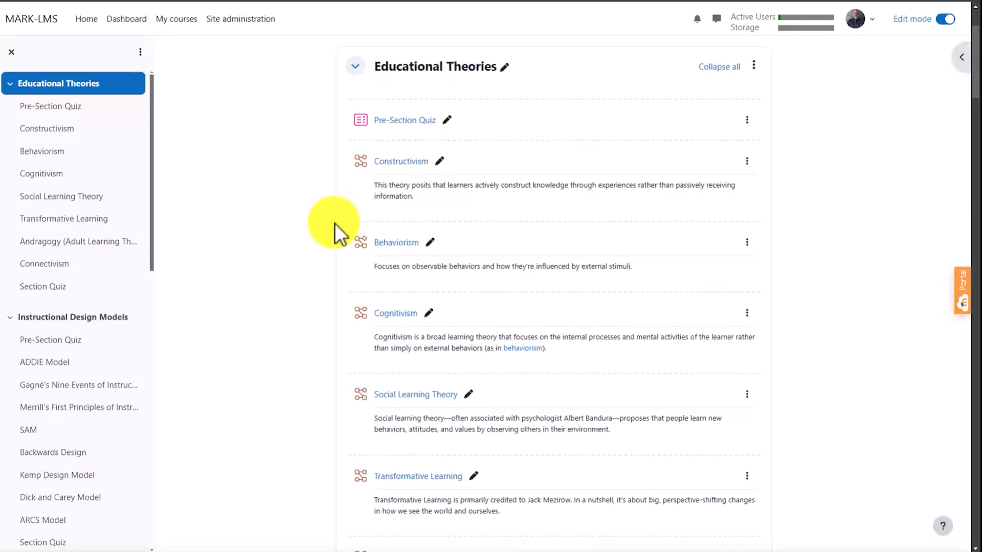
{"action": "scroll", "coordinate": [334, 223], "scroll_direction": "up", "scroll_amount": 1}
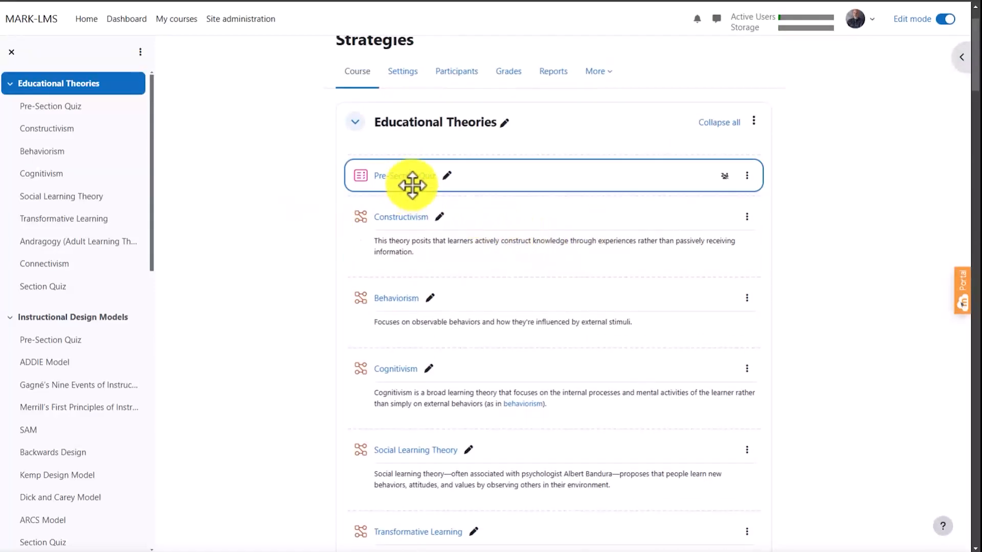
{"action": "left_click", "coordinate": [406, 177]}
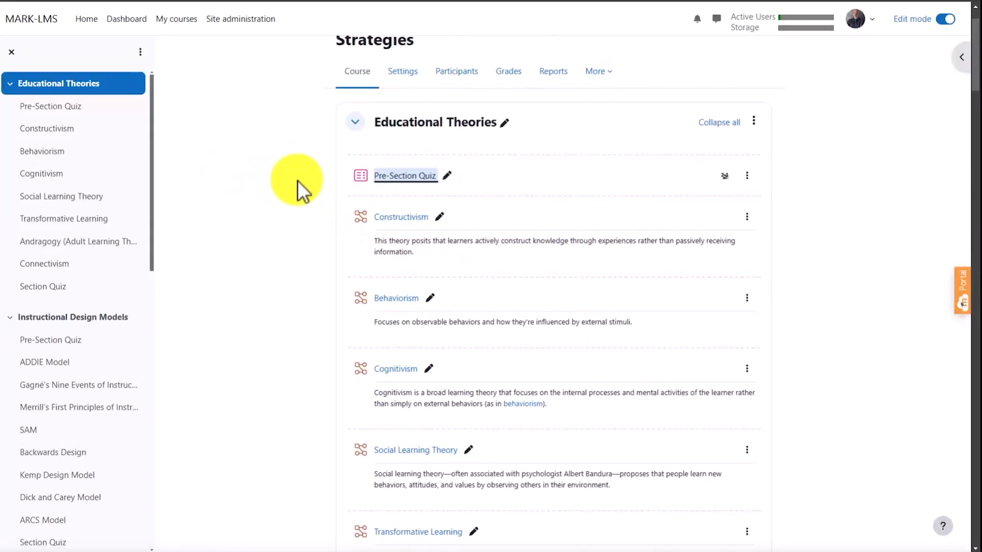
{"action": "left_click", "coordinate": [381, 187]}
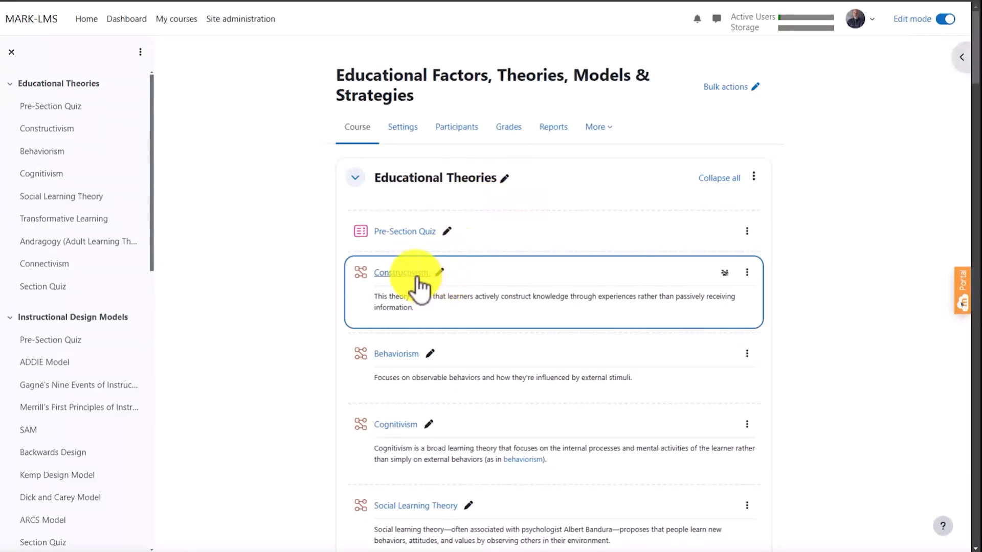
- Open the Constructivism lesson and read through its video, principles, examples and technology tools
{"action": "left_click", "coordinate": [413, 273]}
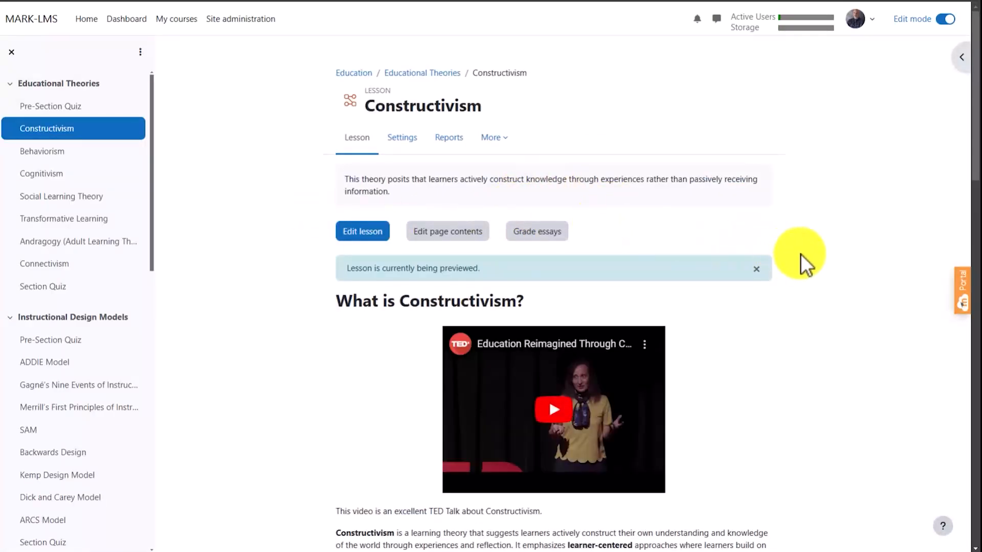
{"action": "scroll", "coordinate": [789, 275], "scroll_direction": "down", "scroll_amount": 2}
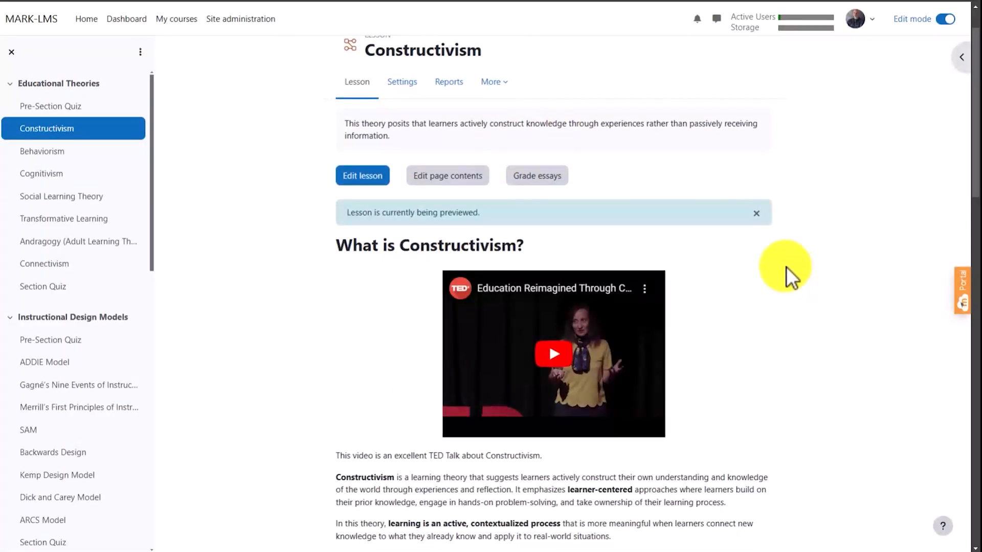
{"action": "scroll", "coordinate": [771, 255], "scroll_direction": "down", "scroll_amount": 1}
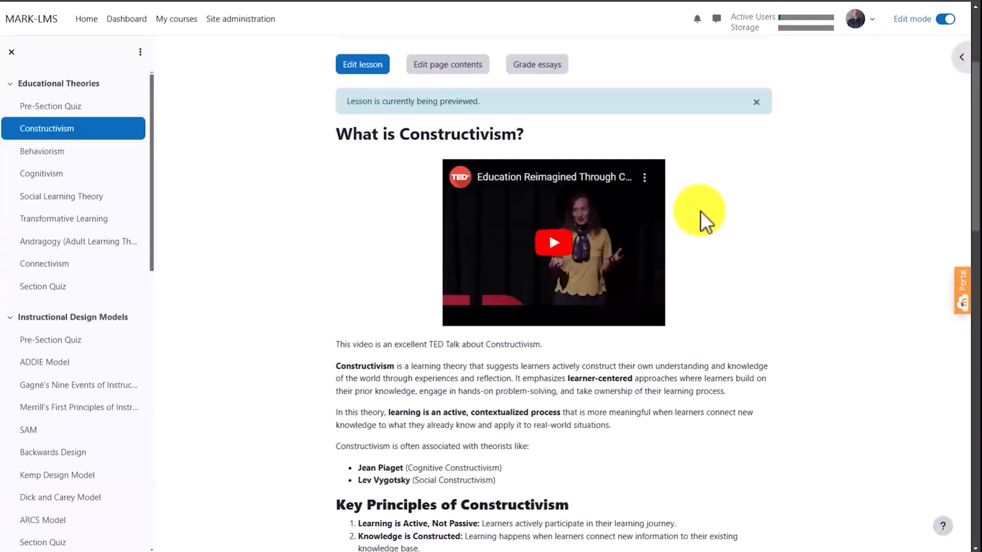
{"action": "scroll", "coordinate": [700, 211], "scroll_direction": "down", "scroll_amount": 6}
{"action": "scroll", "coordinate": [712, 225], "scroll_direction": "down", "scroll_amount": 7}
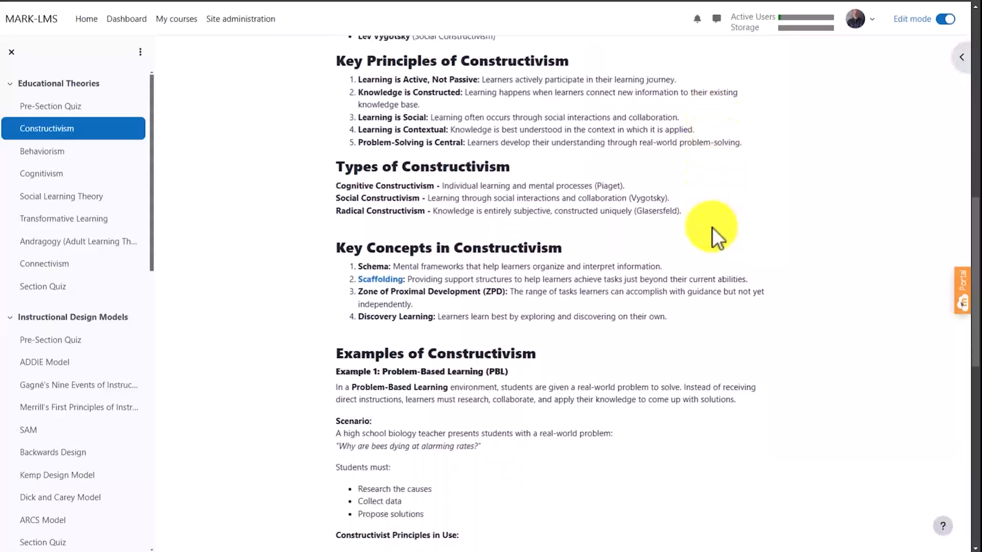
{"action": "scroll", "coordinate": [712, 225], "scroll_direction": "down", "scroll_amount": 5}
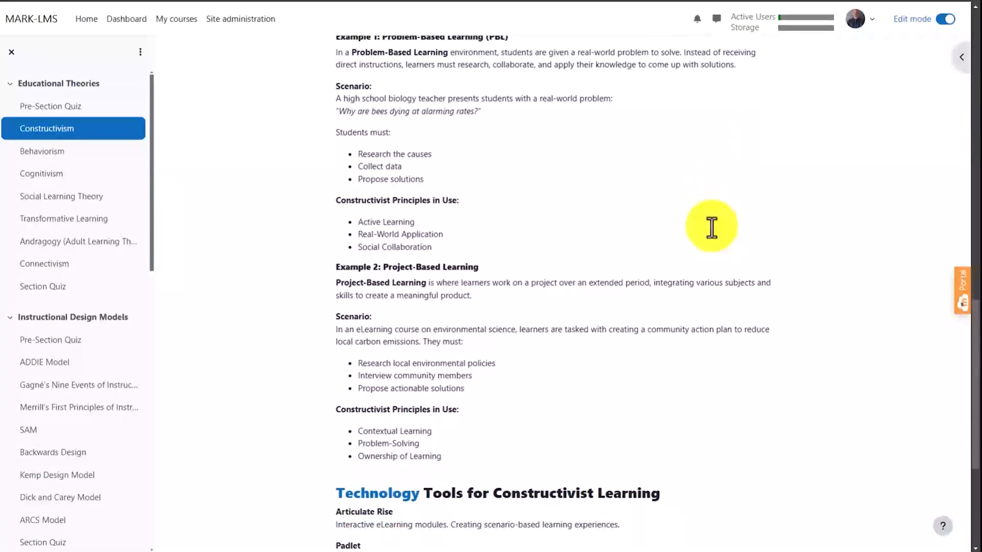
{"action": "scroll", "coordinate": [719, 233], "scroll_direction": "down", "scroll_amount": 1}
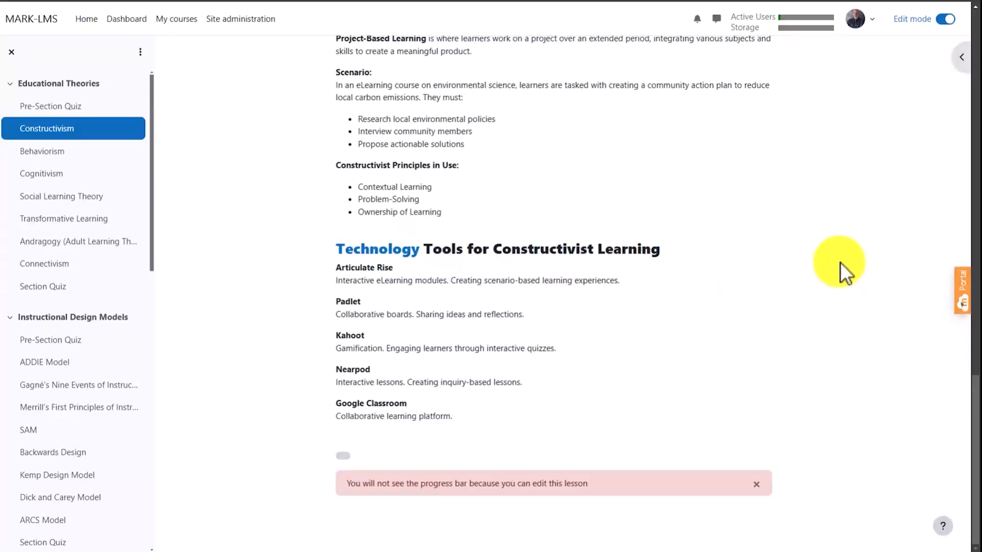
{"action": "scroll", "coordinate": [812, 268], "scroll_direction": "up", "scroll_amount": 6}
- Return to the course page and open the Universal Design for Learning lesson in the Bonus section
{"action": "right_click", "coordinate": [884, 263]}
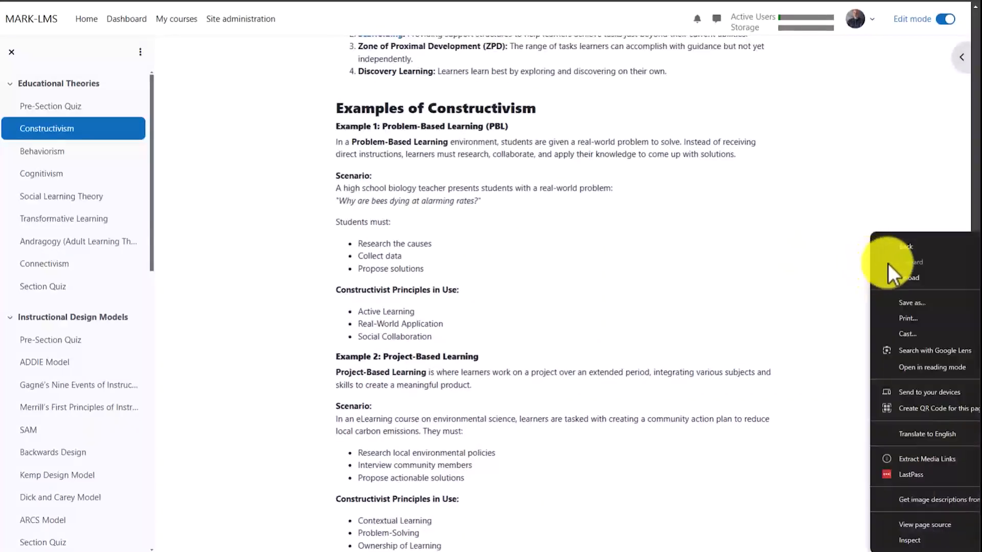
{"action": "left_click", "coordinate": [865, 252]}
{"action": "right_click", "coordinate": [883, 259]}
{"action": "left_click", "coordinate": [850, 246]}
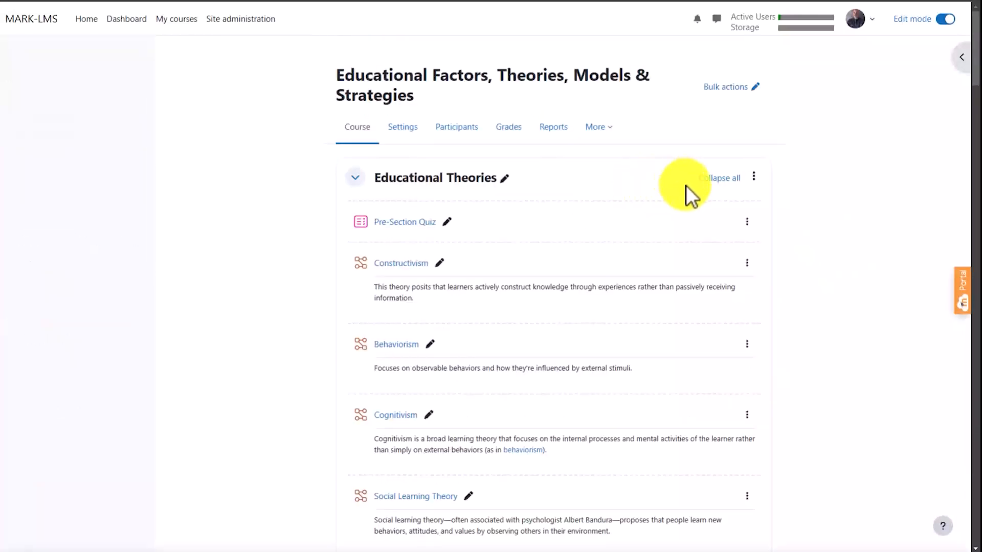
{"action": "scroll", "coordinate": [692, 211], "scroll_direction": "down", "scroll_amount": 4}
{"action": "scroll", "coordinate": [692, 211], "scroll_direction": "down", "scroll_amount": 20}
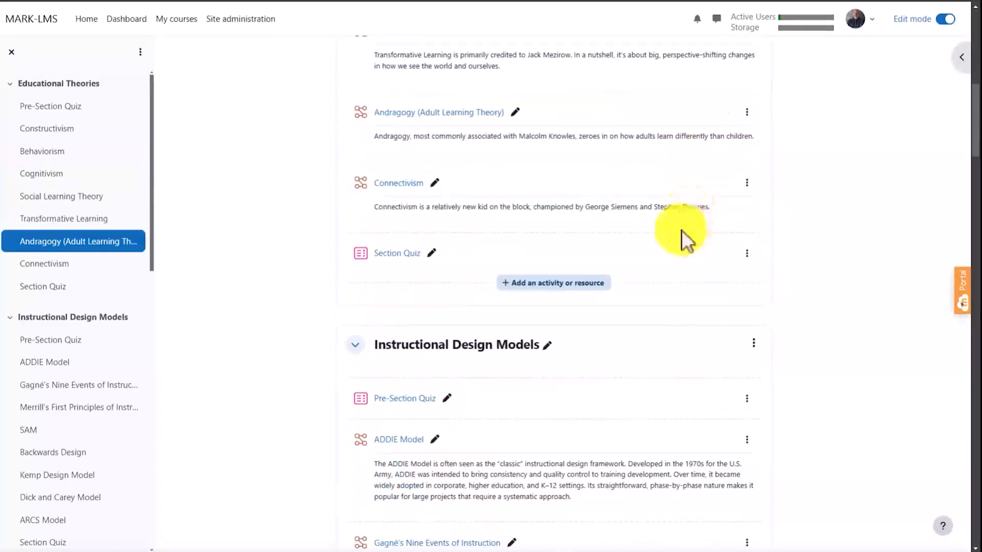
{"action": "scroll", "coordinate": [649, 255], "scroll_direction": "down", "scroll_amount": 20}
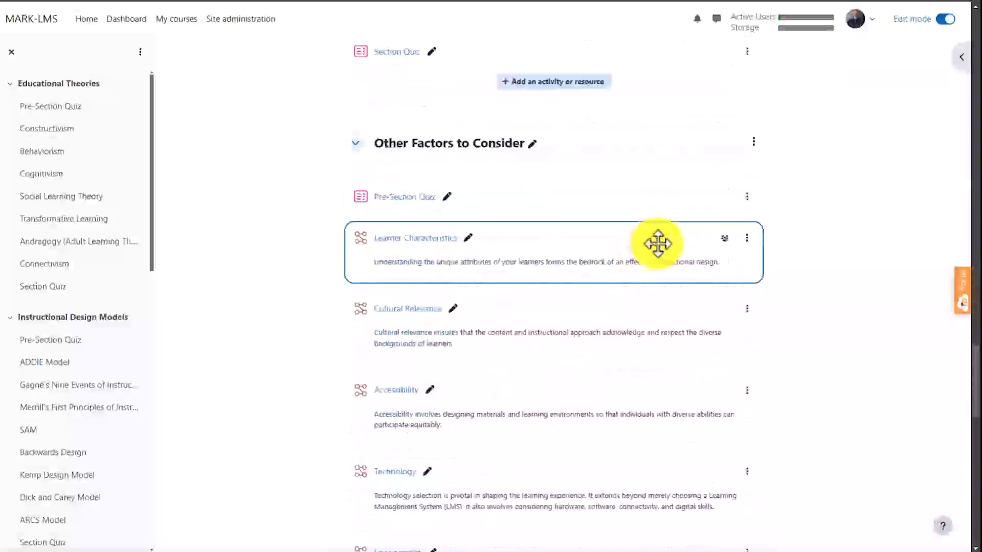
{"action": "scroll", "coordinate": [512, 247], "scroll_direction": "up", "scroll_amount": 4}
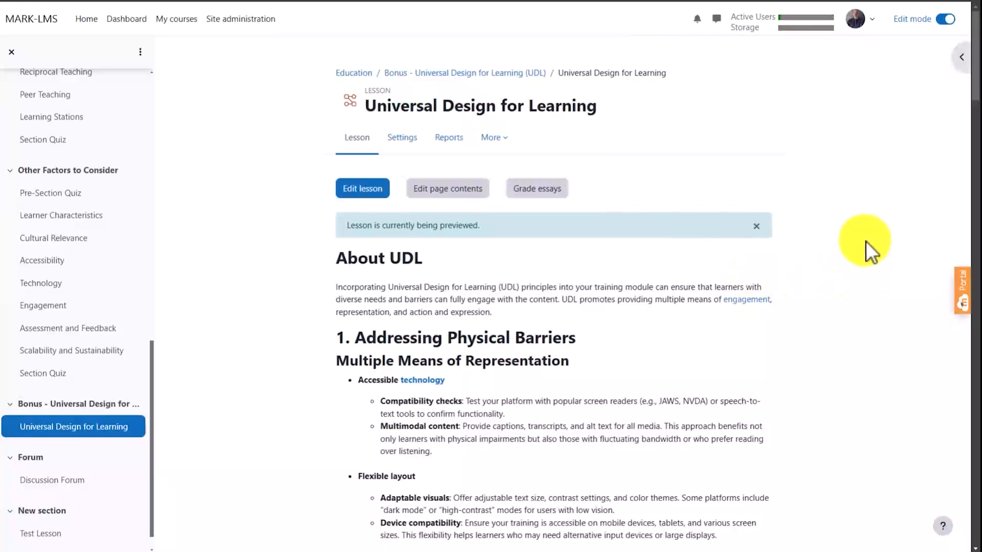
- Read through the Universal Design for Learning lesson's guidance on physical, cognitive and intellectual barriers
{"action": "scroll", "coordinate": [873, 243], "scroll_direction": "down", "scroll_amount": 8}
{"action": "scroll", "coordinate": [865, 247], "scroll_direction": "down", "scroll_amount": 8}
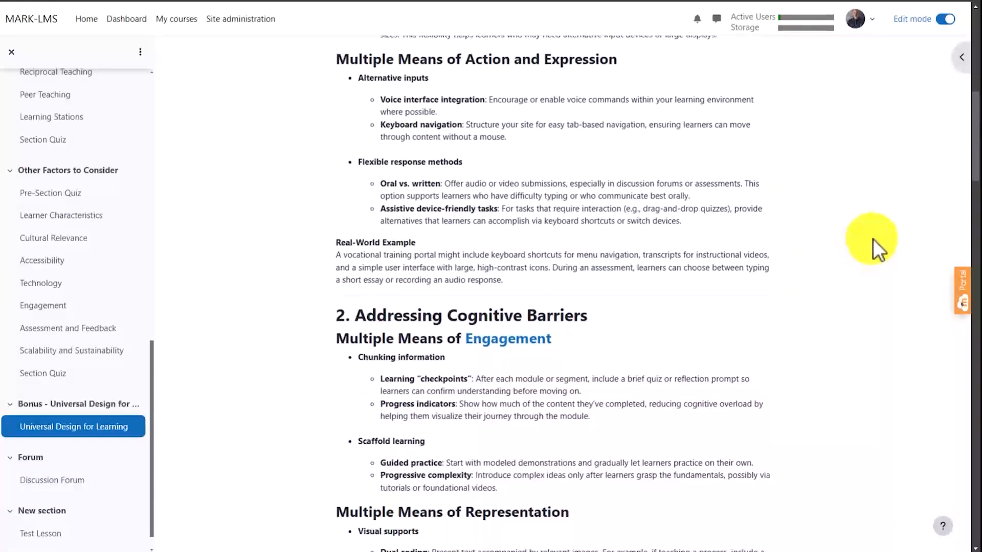
{"action": "scroll", "coordinate": [873, 237], "scroll_direction": "down", "scroll_amount": 5}
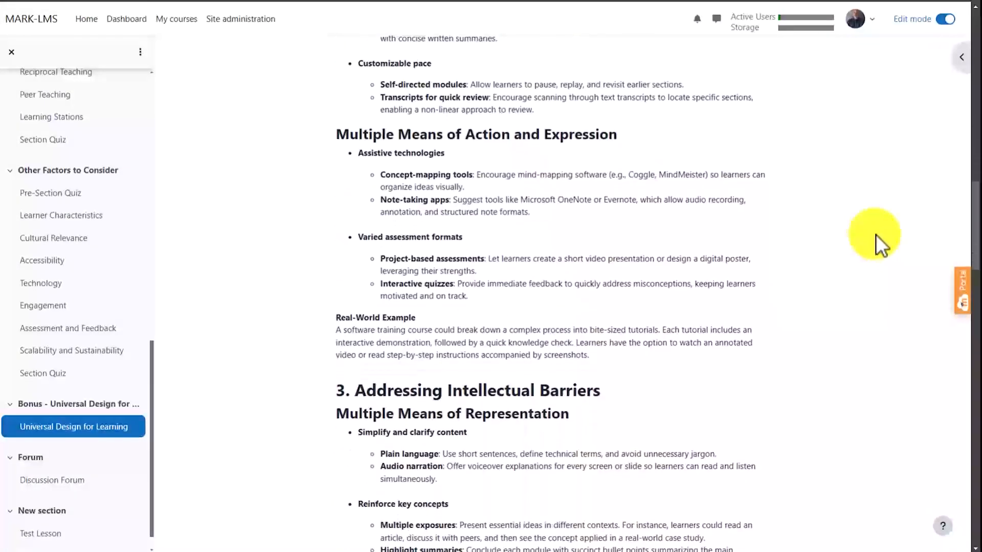
- Go back to the course page and open the Discussion Forum in the Forum section
{"action": "right_click", "coordinate": [881, 218]}
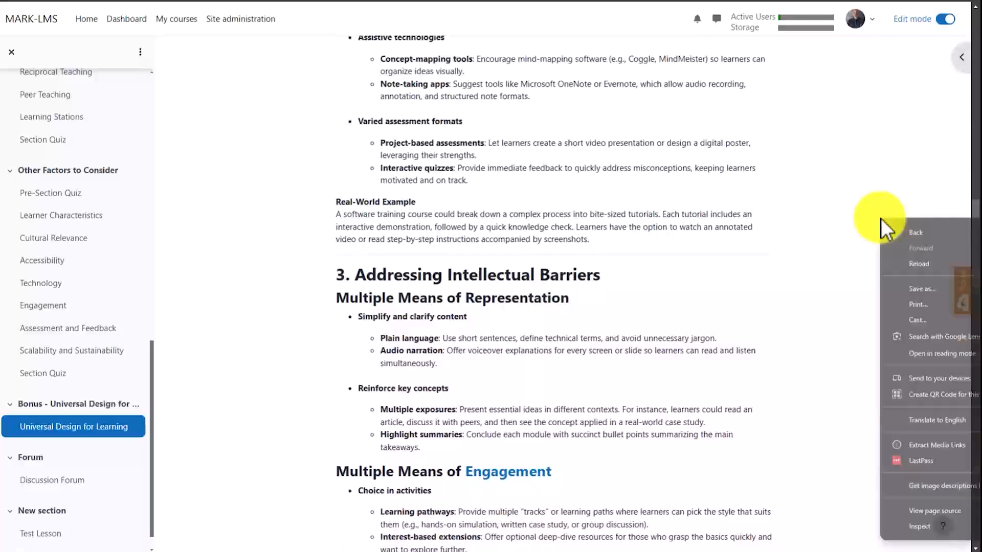
{"action": "left_click", "coordinate": [802, 214]}
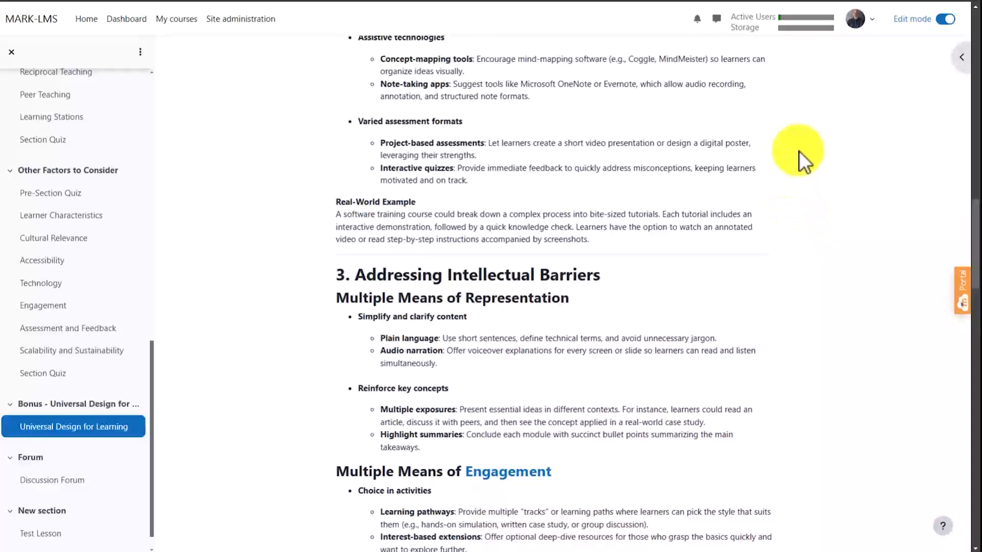
{"action": "scroll", "coordinate": [850, 145], "scroll_direction": "down", "scroll_amount": 5}
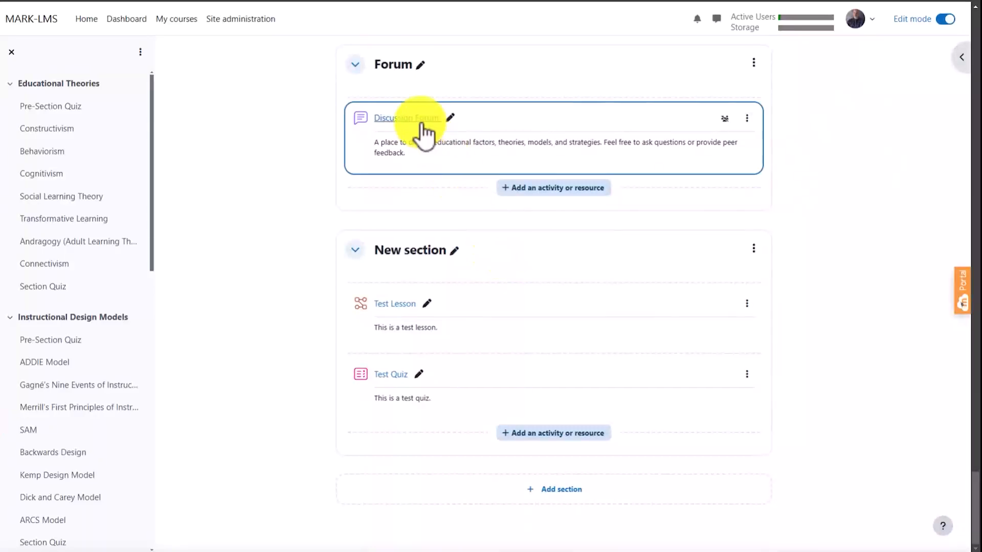
{"action": "left_click", "coordinate": [643, 119]}
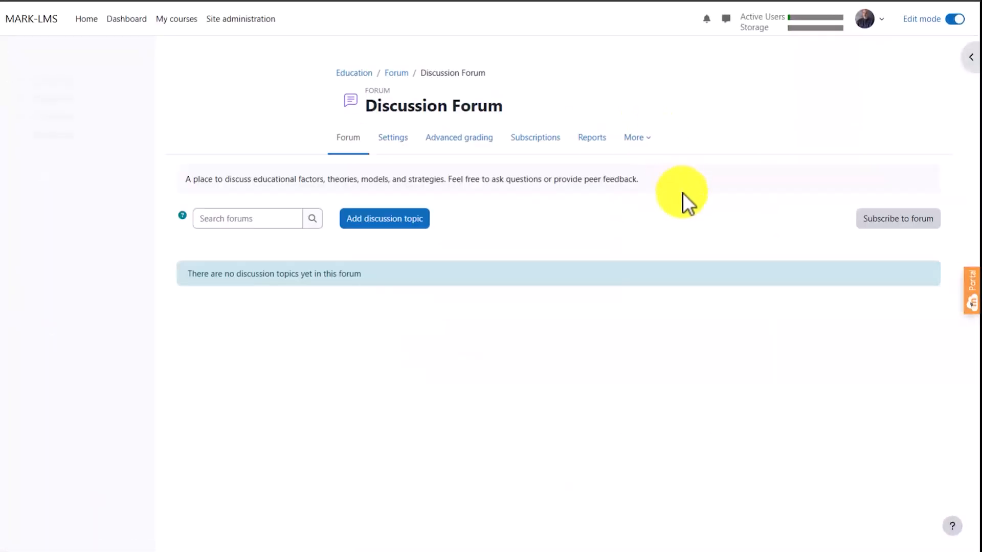